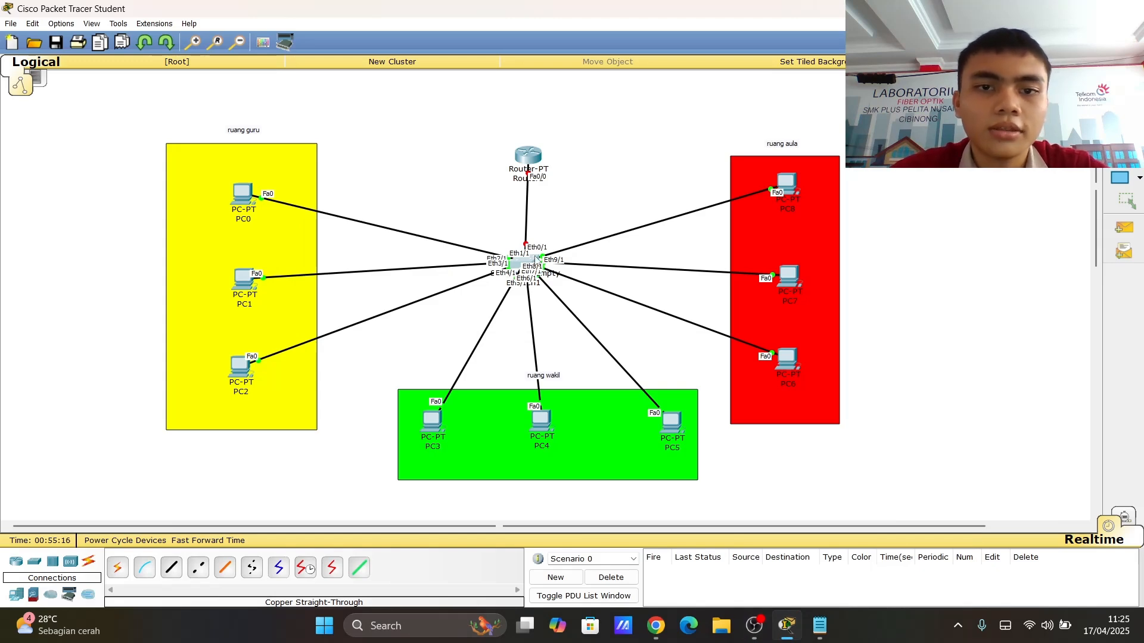
- Open the switch's VLAN database and add VLAN 10 named r.guru
left_click(536, 260)
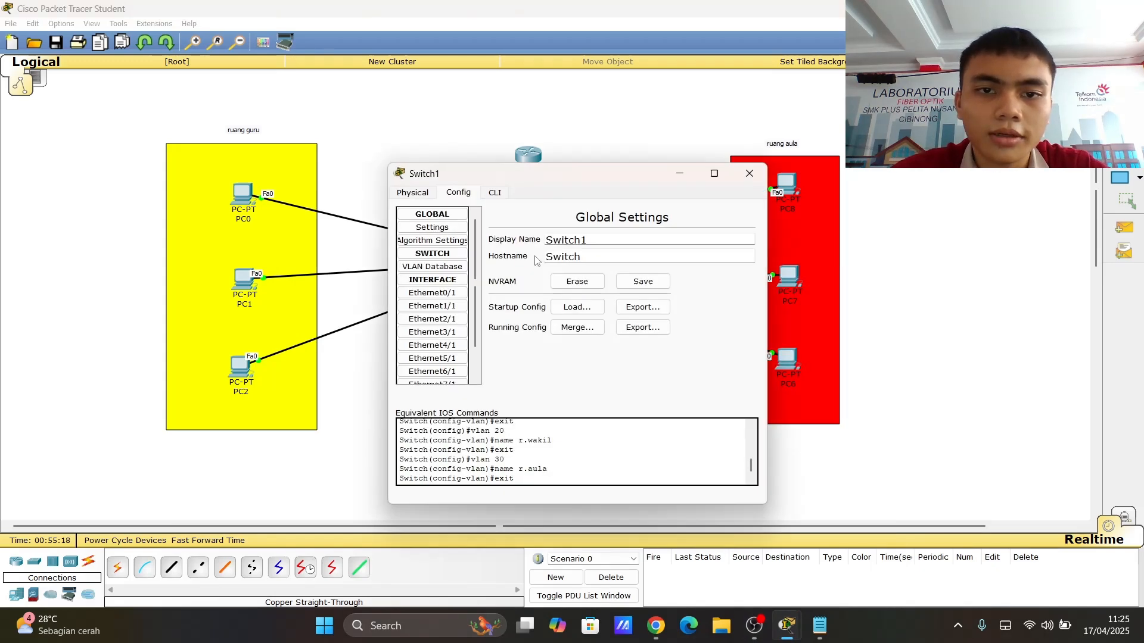
left_click(448, 268)
left_click(631, 232)
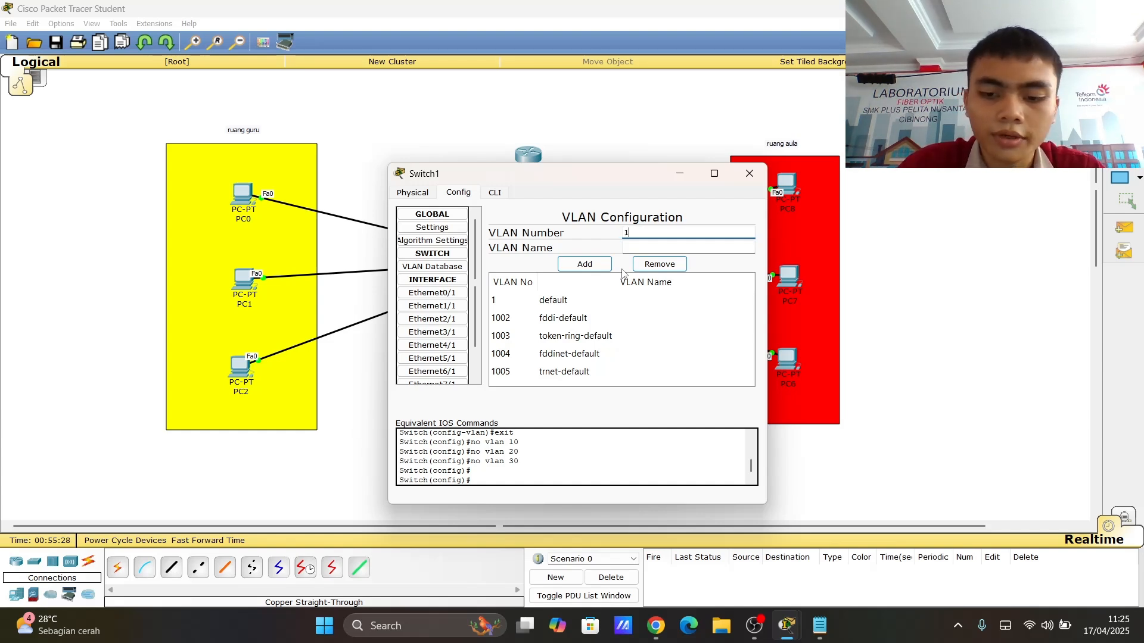
left_click(645, 246)
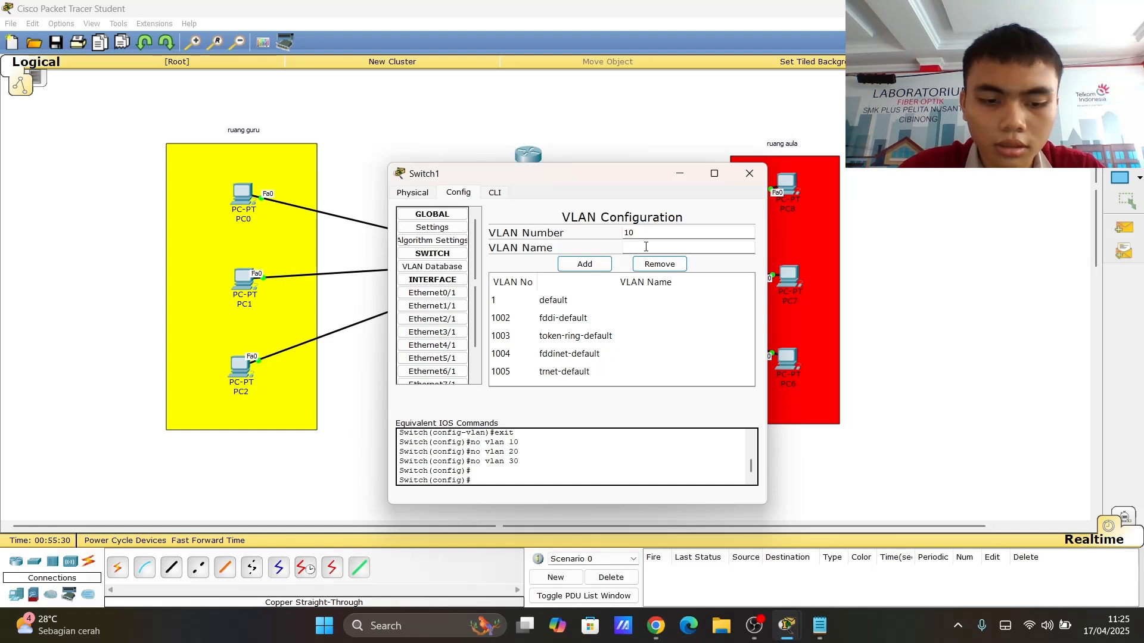
type("r.guru")
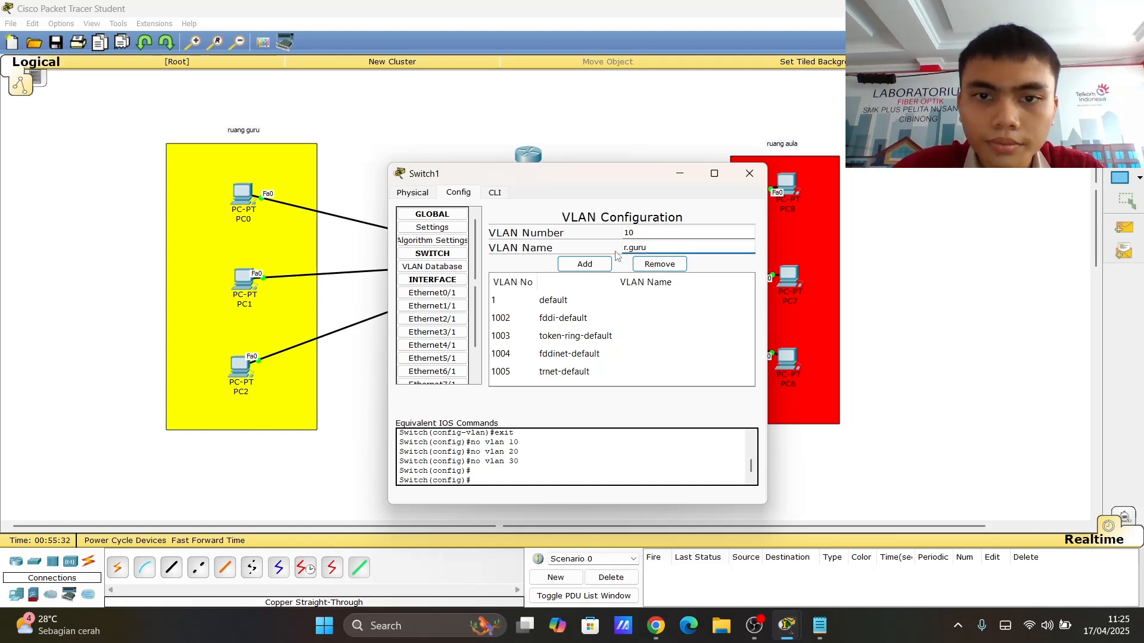
left_click(584, 264)
left_click(664, 232)
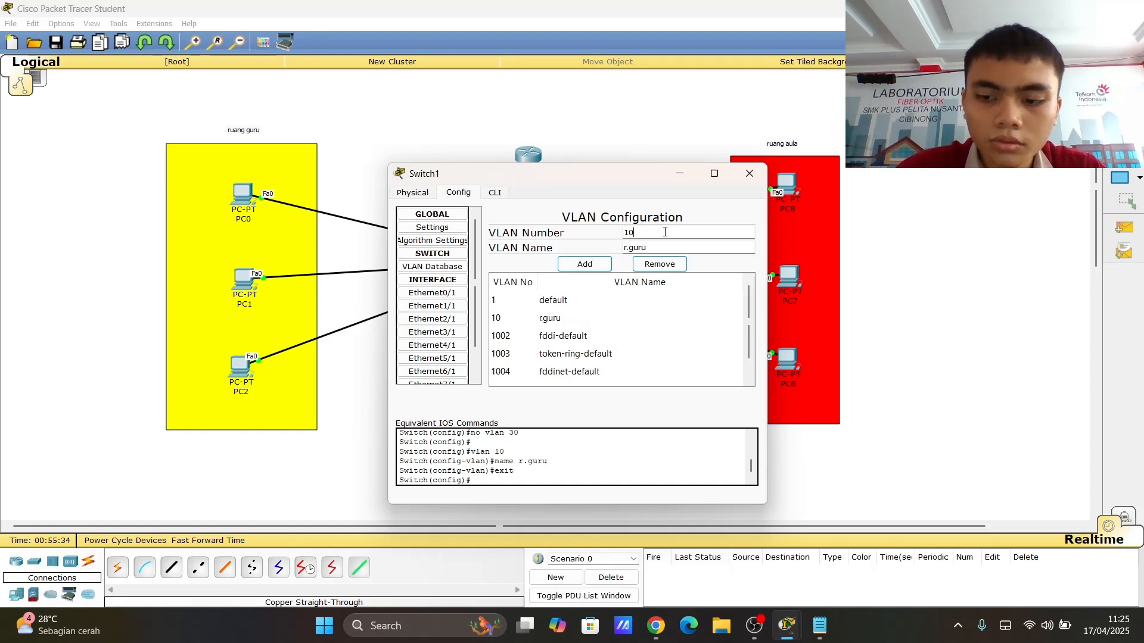
key("BackSpace")
key("BackSpace")
type("20")
left_click(665, 247)
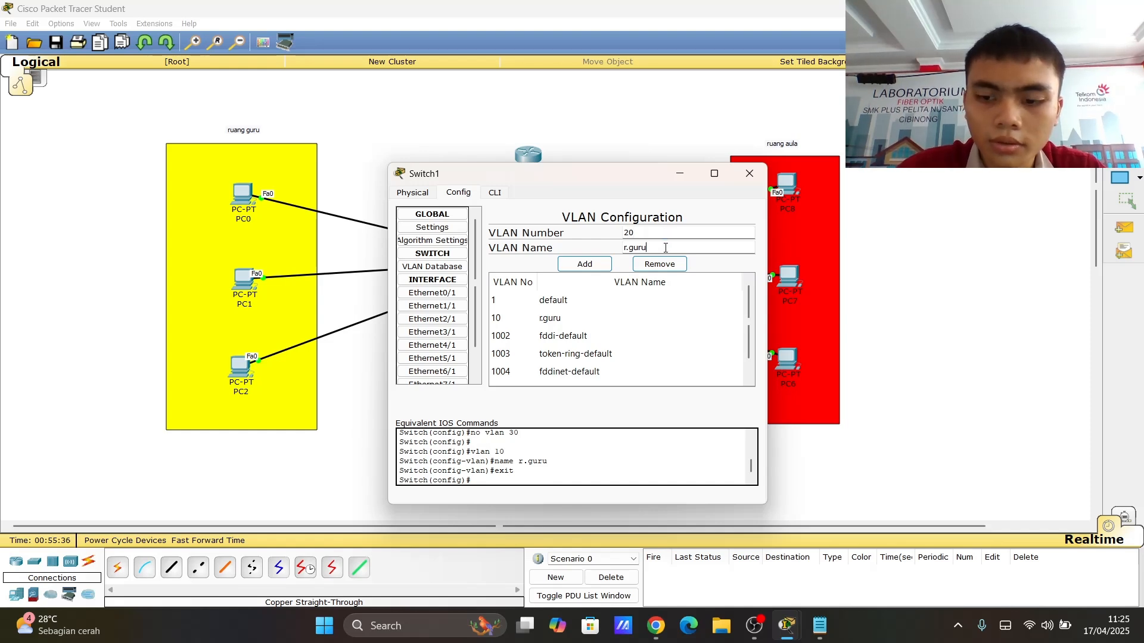
key("BackSpace")
type("wakil")
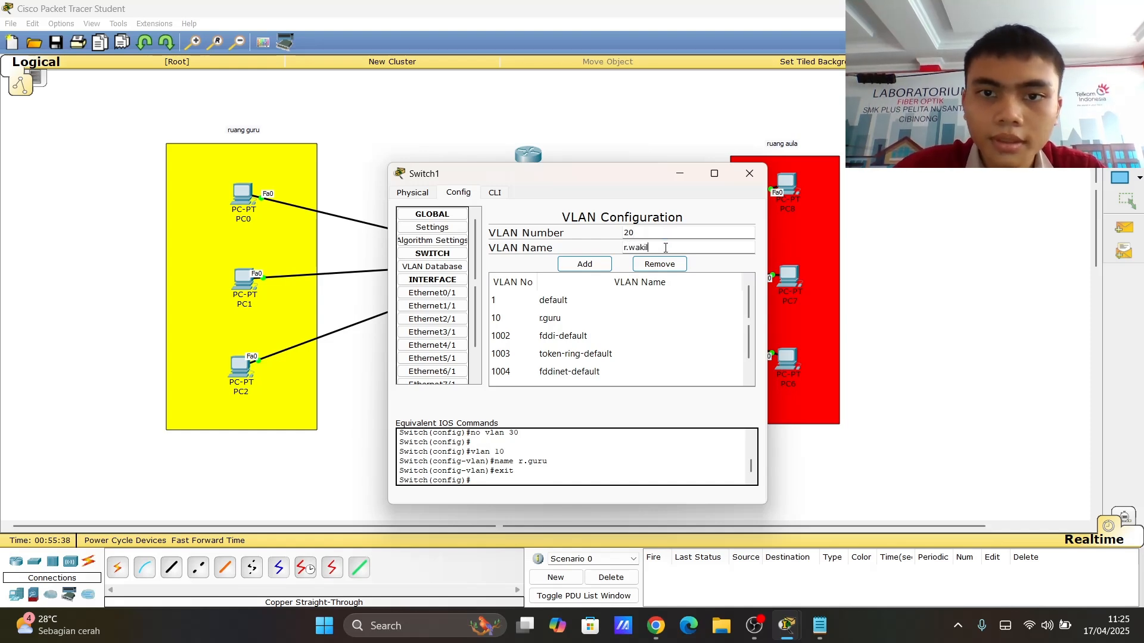
left_click(586, 264)
- Add VLAN 30 named r.aula to the switch's VLAN database
left_click(666, 233)
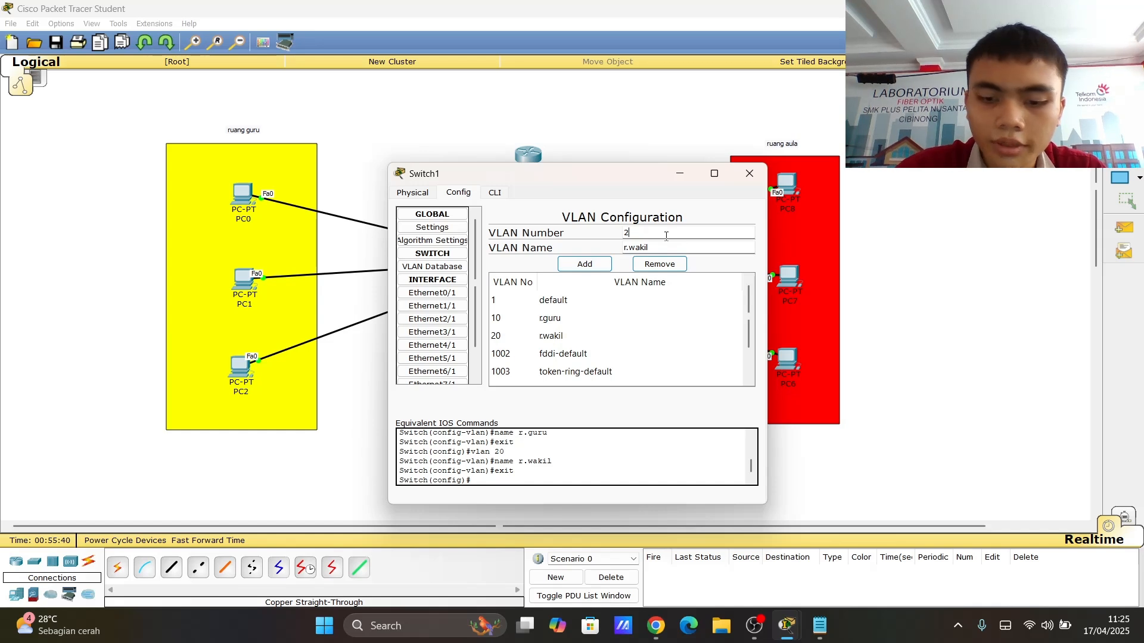
key("BackSpace")
key("BackSpace")
type("30")
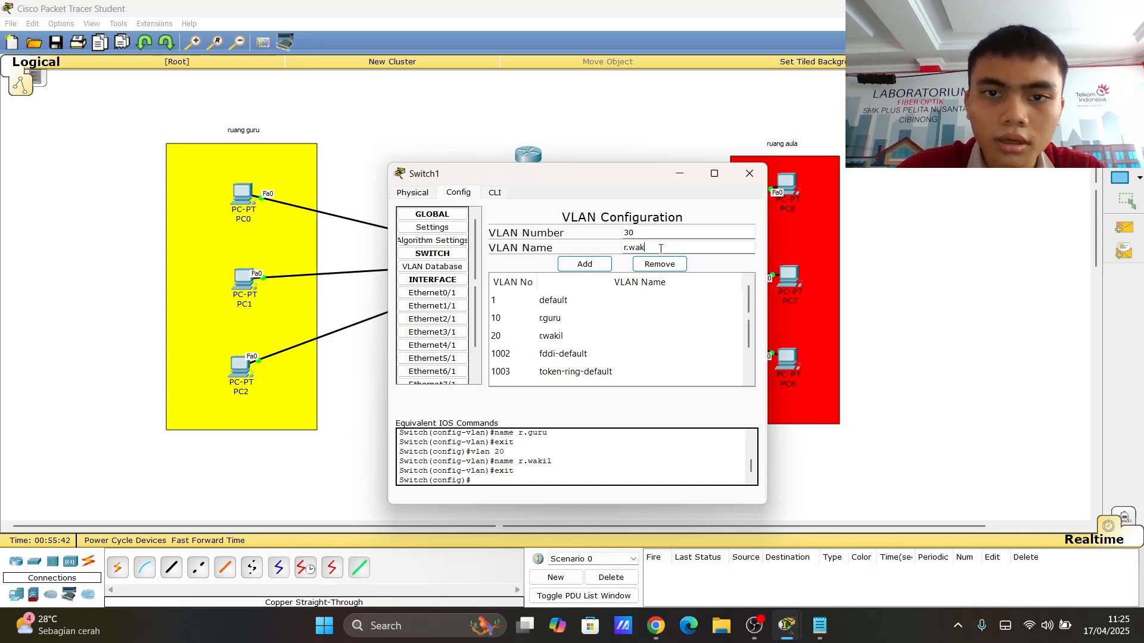
key("BackSpace")
key("BackSpace")
key("BackSpace")
key("BackSpace")
key("BackSpace")
type("aula")
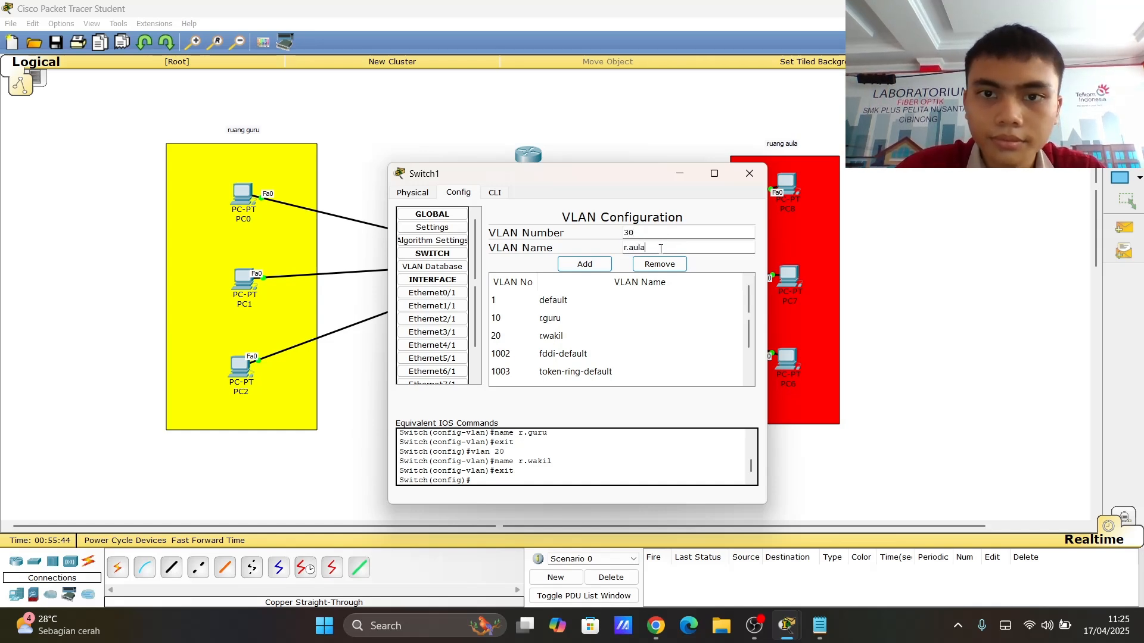
left_click(586, 264)
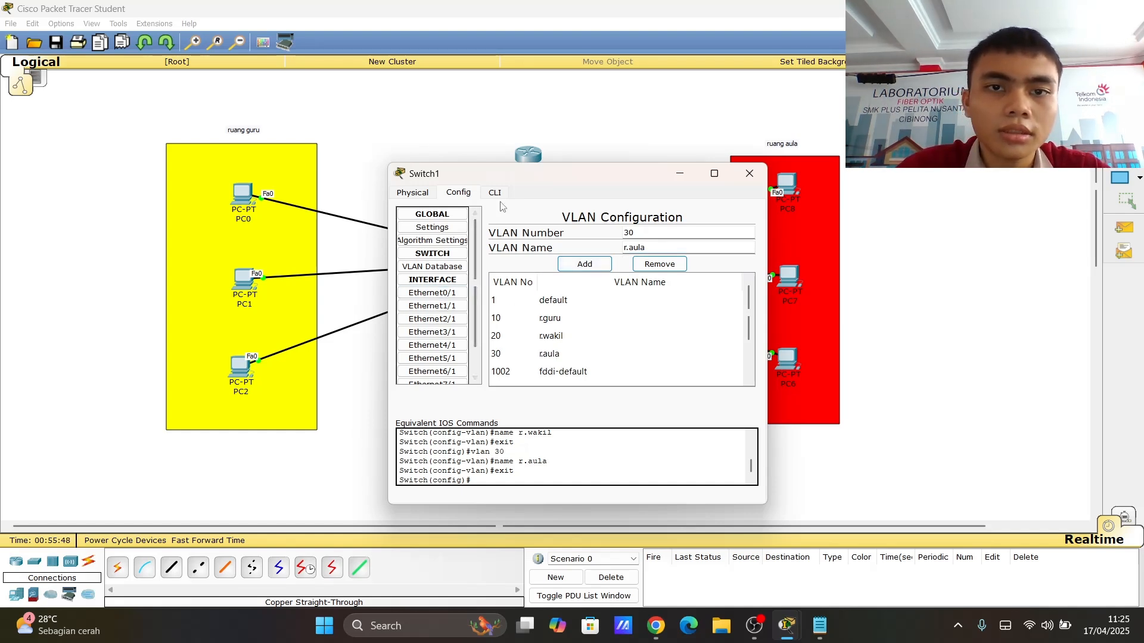
- Set switch port Ethernet0/1, the link to the router, to Trunk mode
left_click_drag(508, 177, 878, 178)
left_click(834, 294)
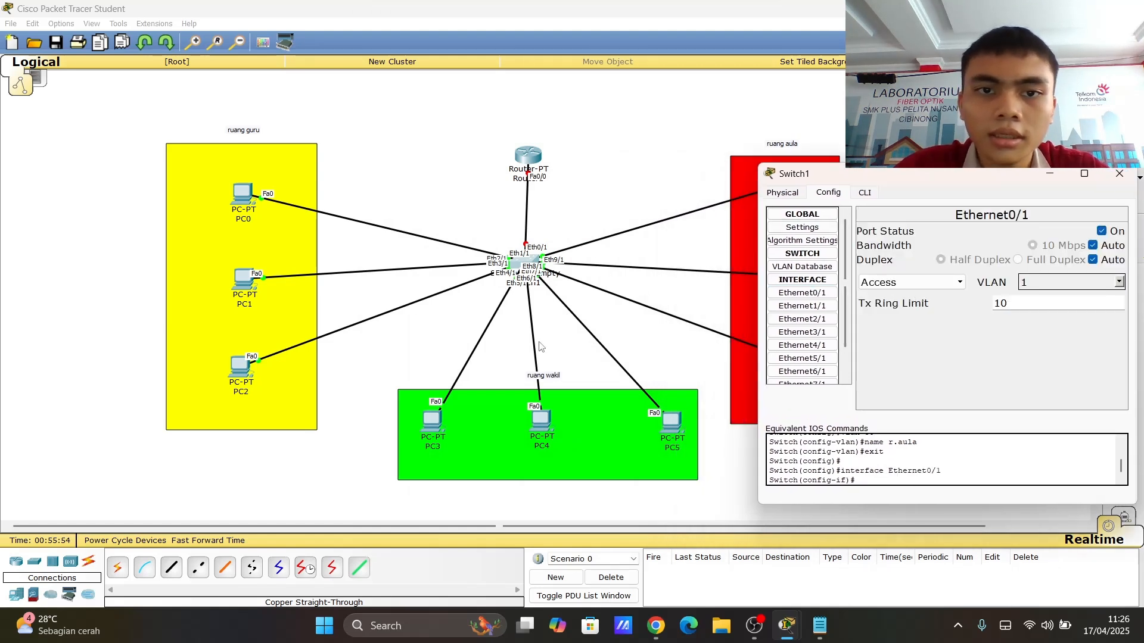
left_click(959, 283)
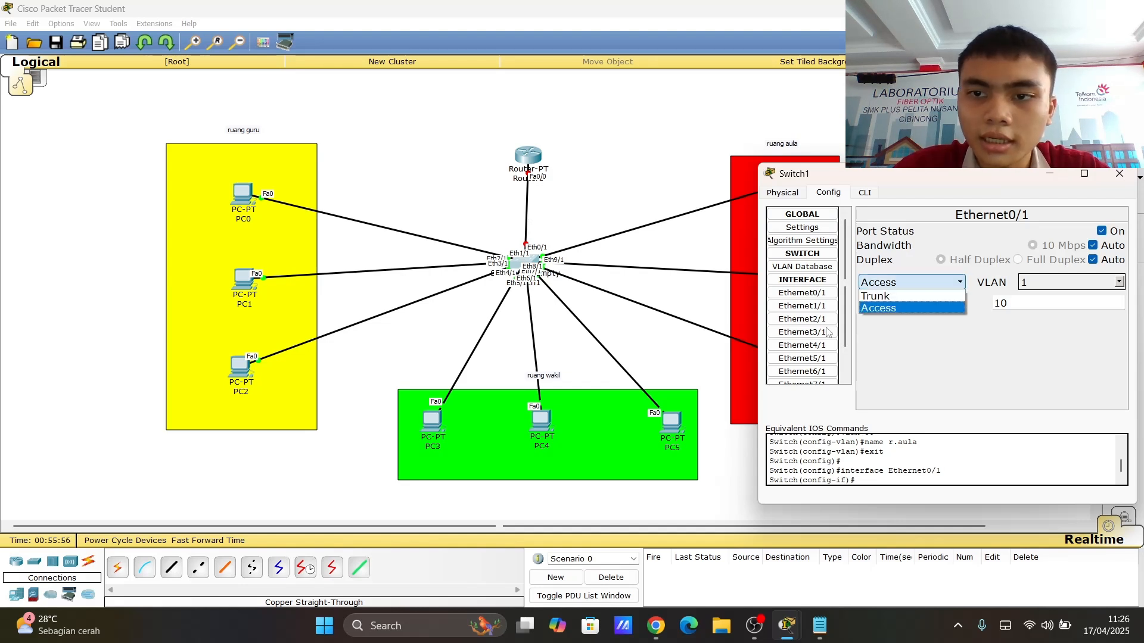
left_click(888, 297)
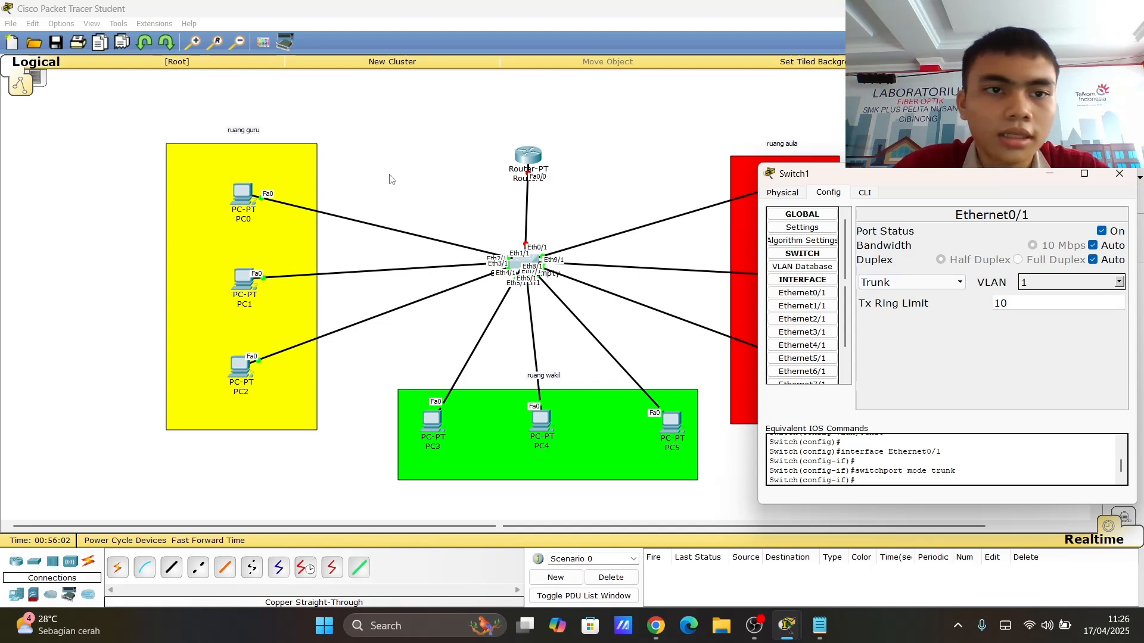
- Assign port Ethernet1/1 to access VLAN 10 r.guru
left_click(802, 307)
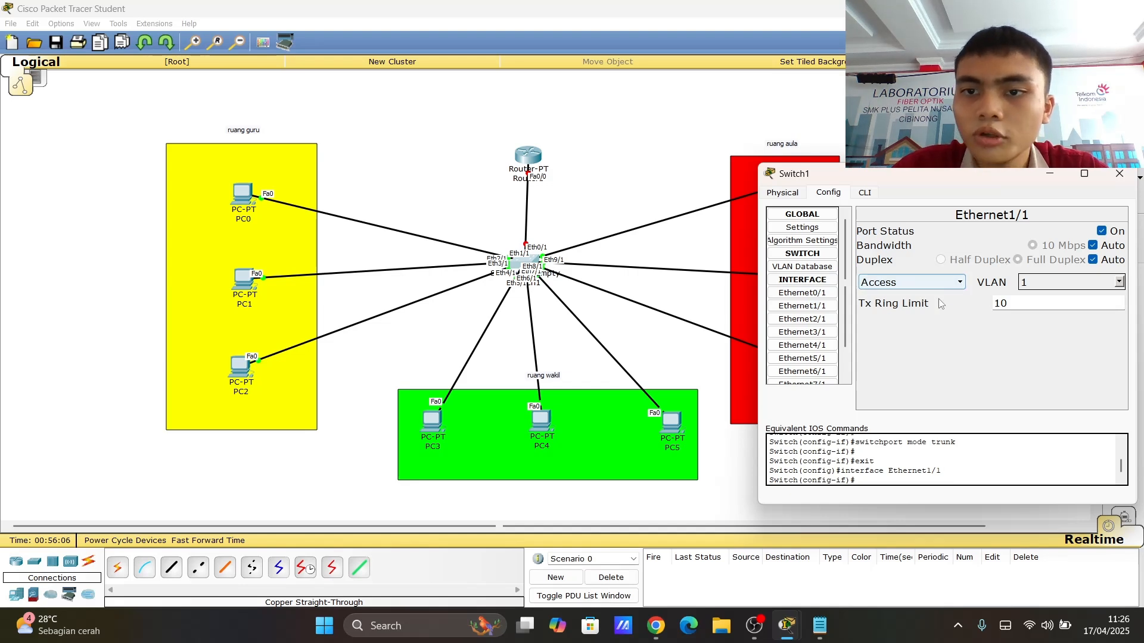
left_click(1118, 284)
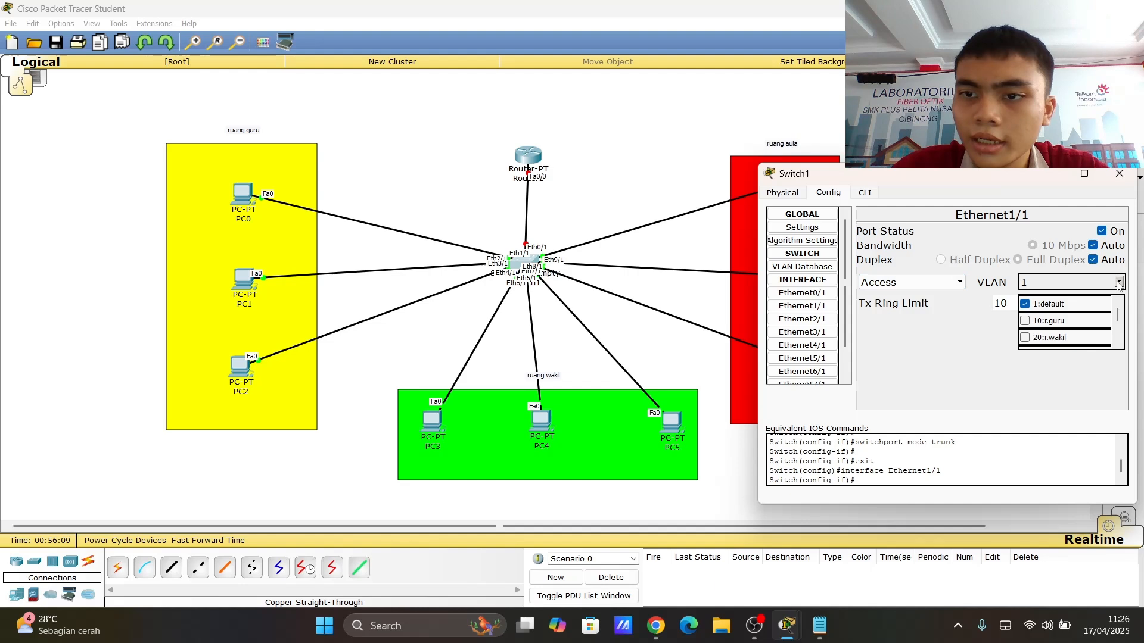
left_click(1060, 324)
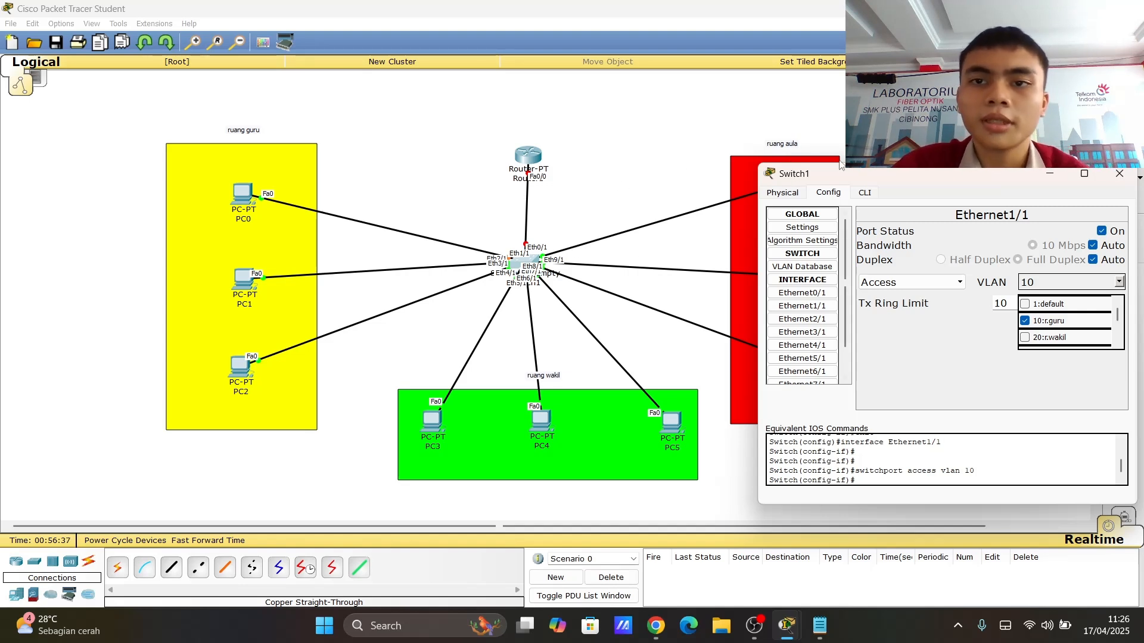
- Assign port Ethernet2/1 to access VLAN 10 r.guru
left_click(824, 306)
left_click(815, 322)
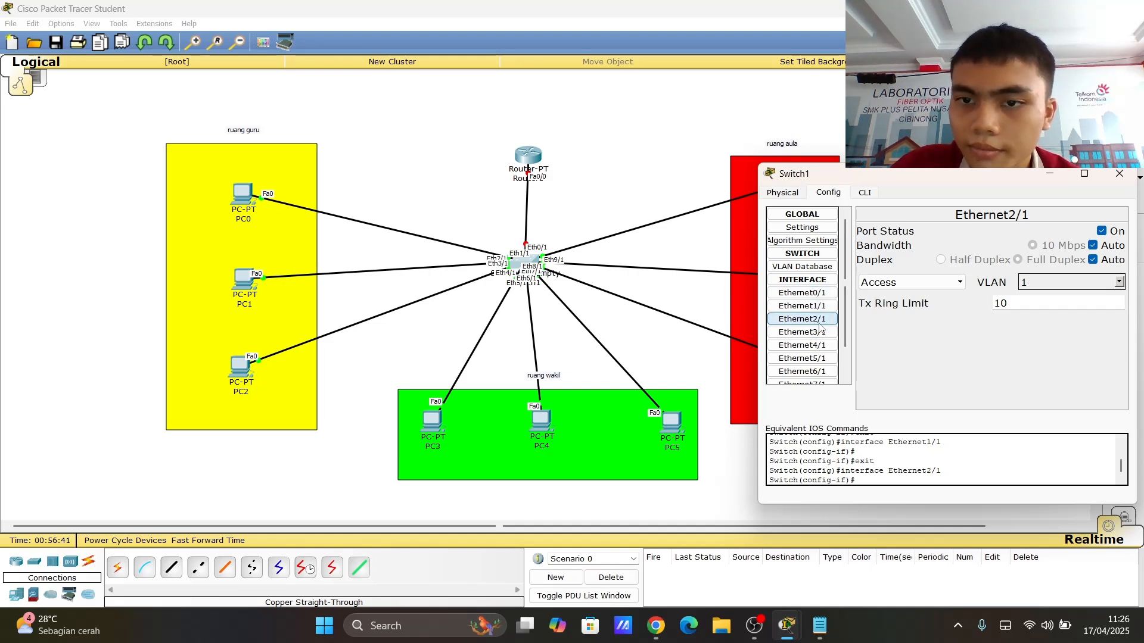
left_click(1119, 283)
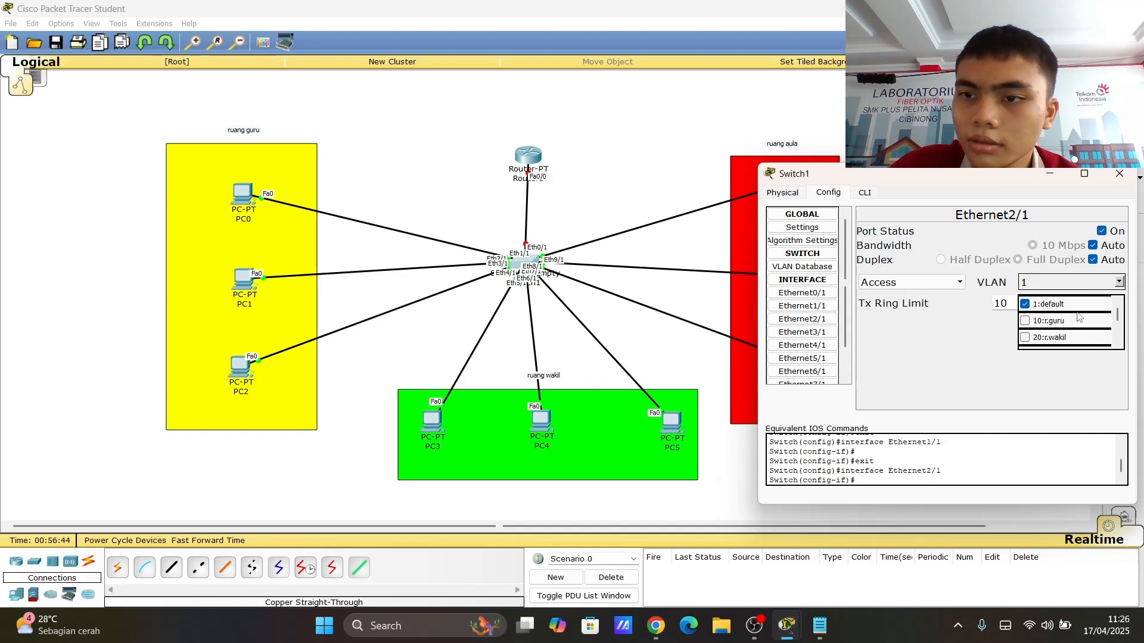
left_click(1026, 321)
- Assign port Ethernet3/1 to access VLAN 10 r.guru
left_click(804, 332)
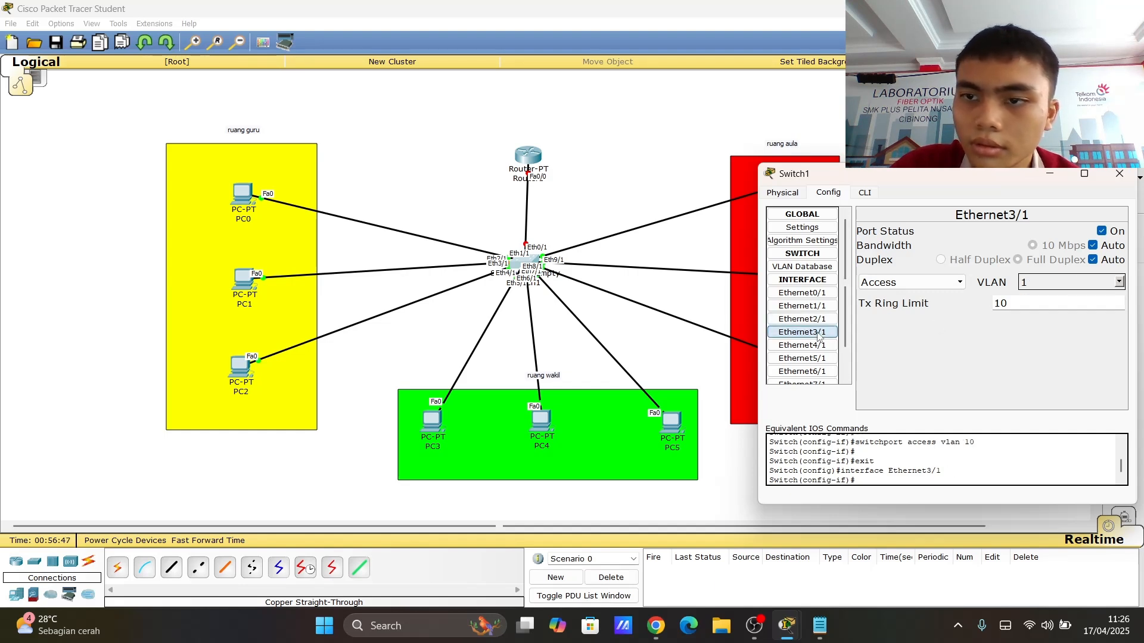
left_click(1120, 283)
left_click(1025, 321)
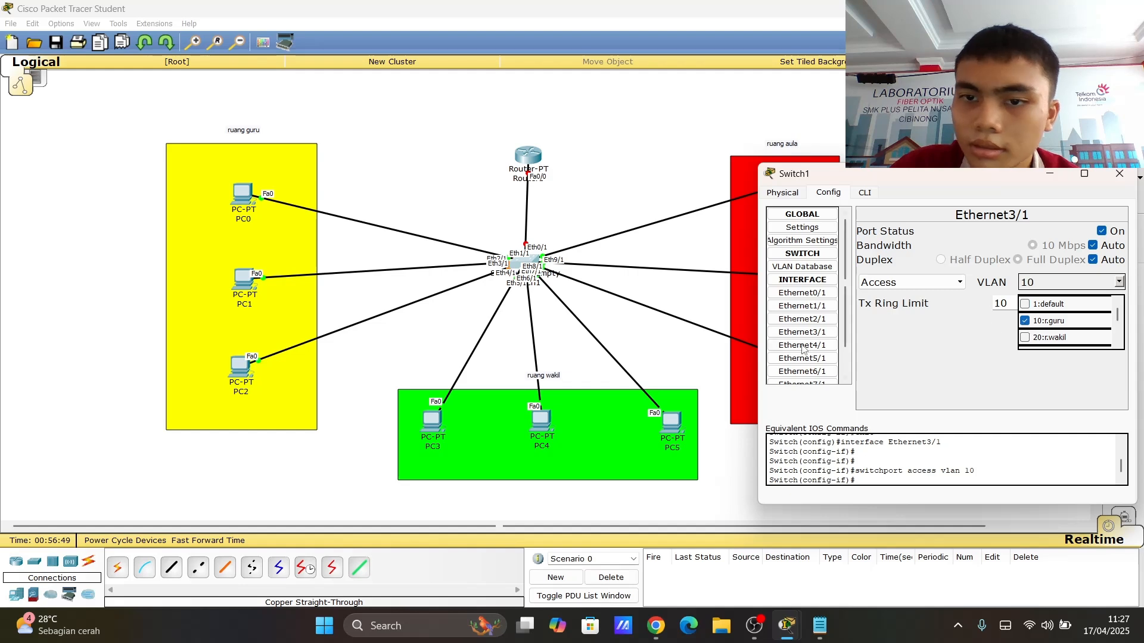
left_click(799, 345)
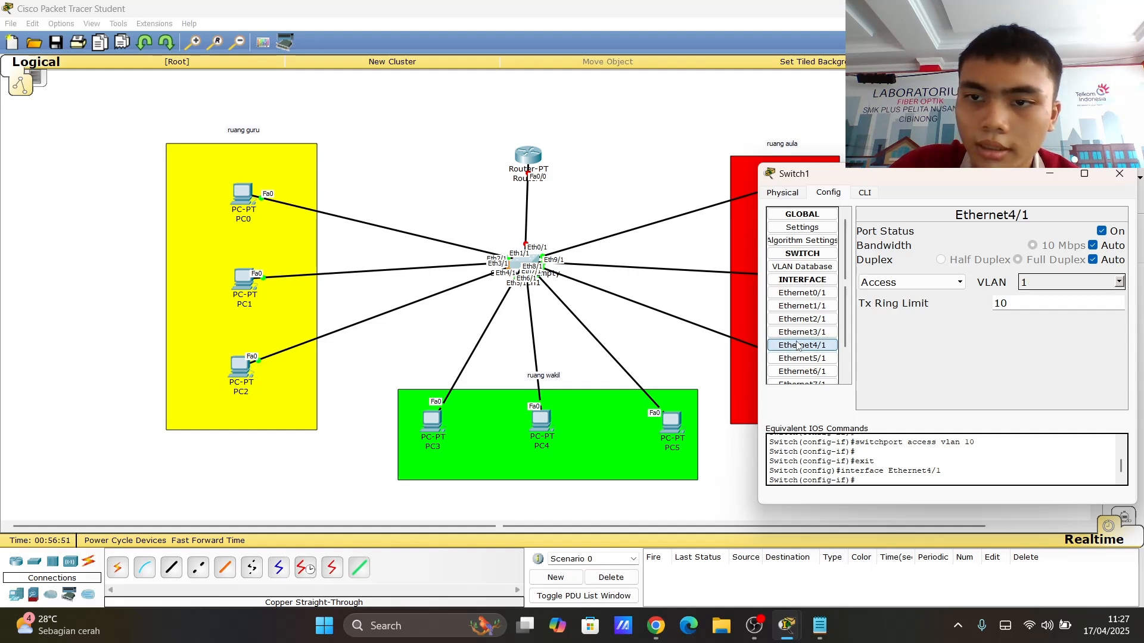
left_click(1120, 283)
left_click(1024, 337)
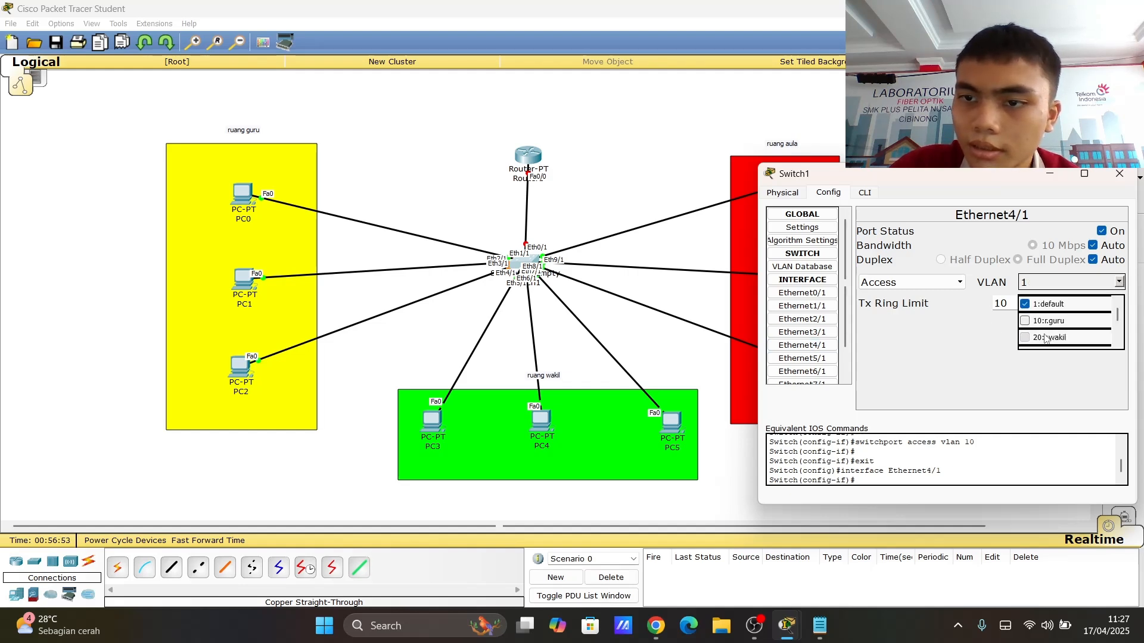
- Assign port Ethernet5/1 to access VLAN 20 r.wakil
left_click(821, 359)
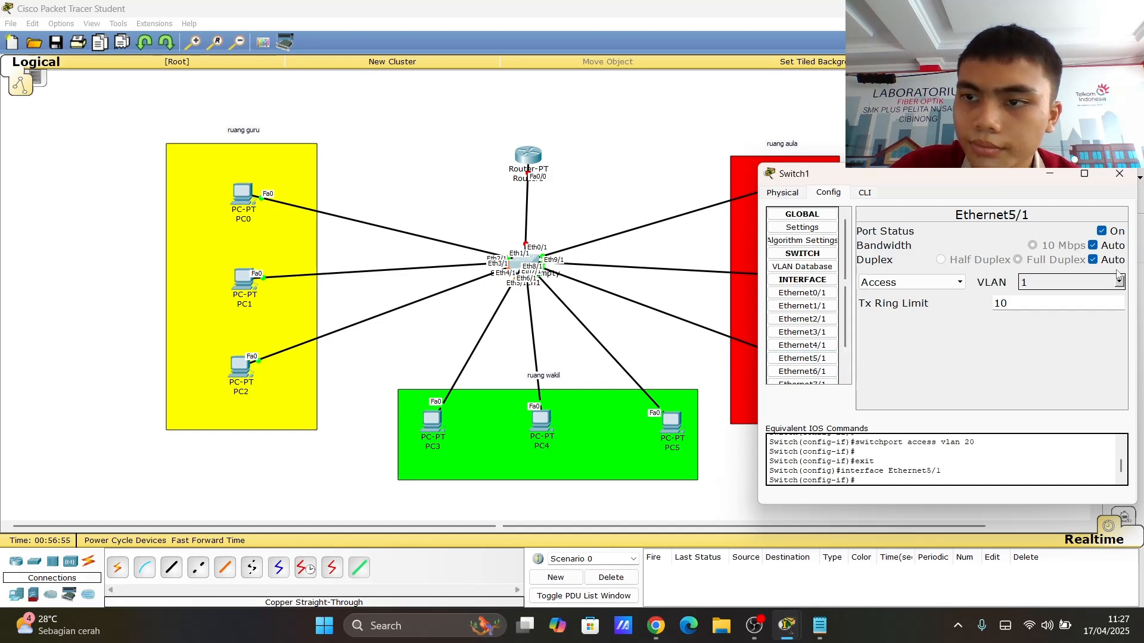
left_click(1118, 283)
left_click(1042, 337)
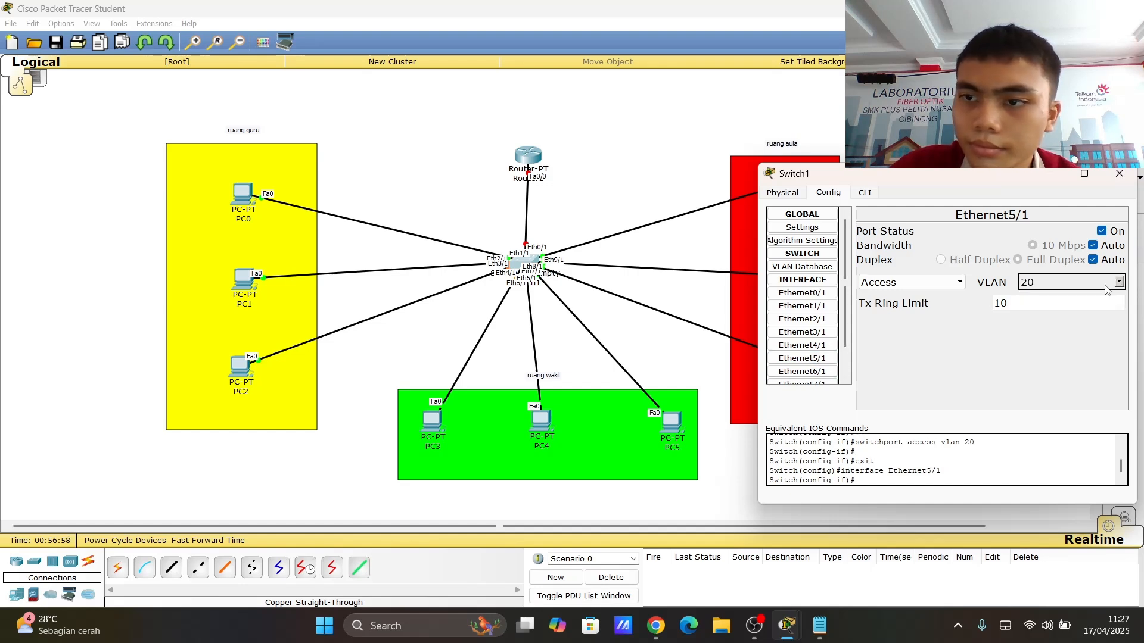
left_click(802, 372)
left_click(1119, 282)
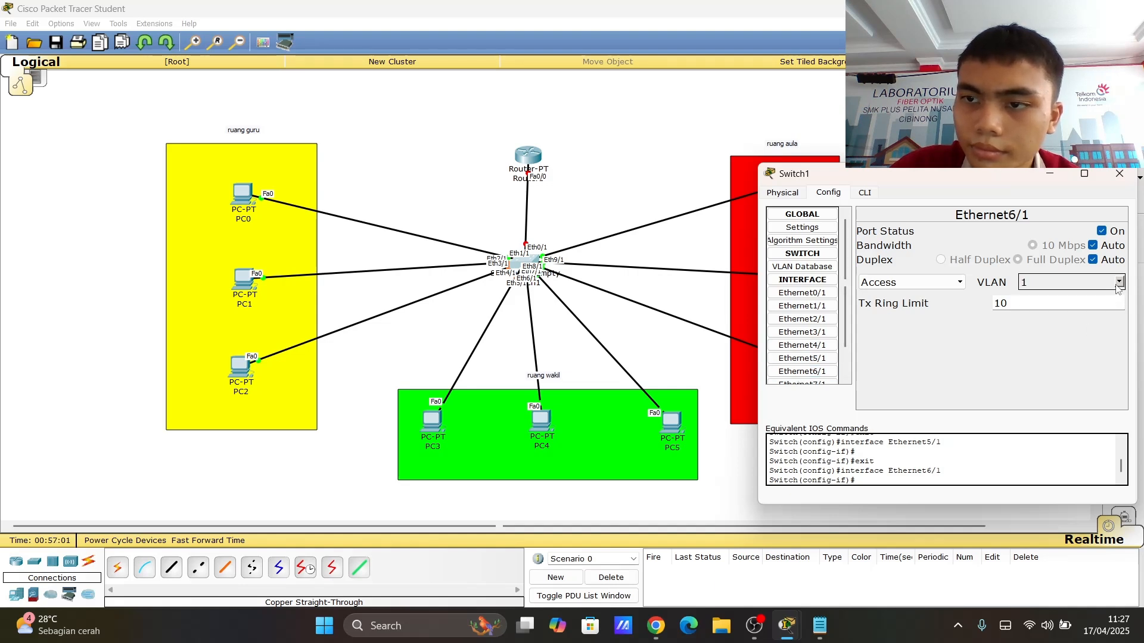
left_click(1032, 338)
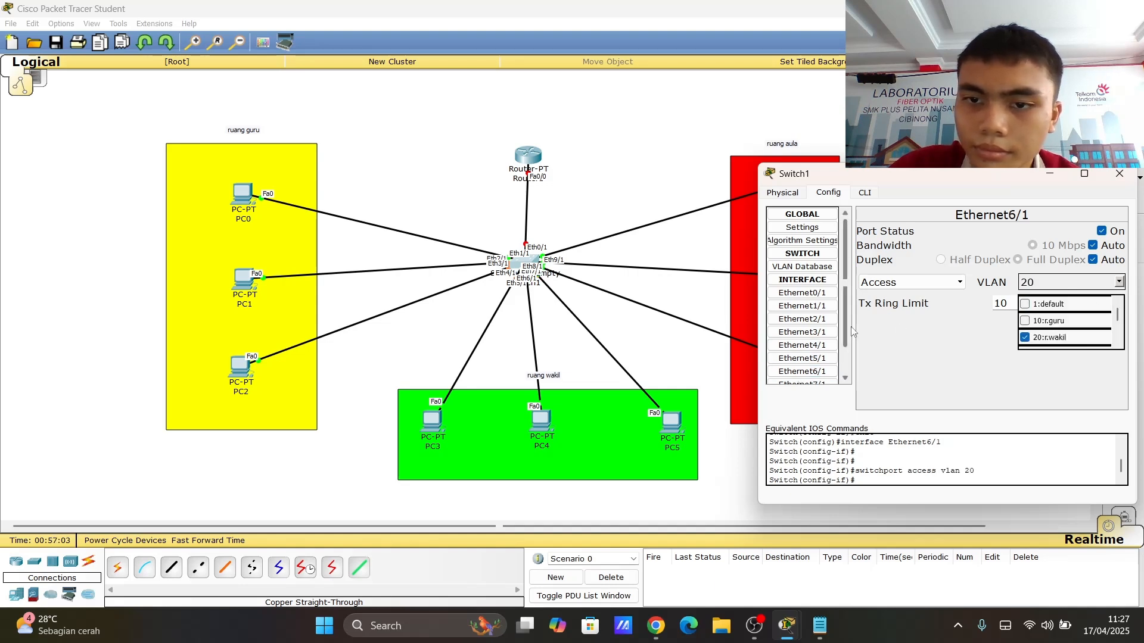
- Assign port Ethernet7/1 to access VLAN 30 r.aula
scroll(799, 358, "down", 1)
left_click(788, 359)
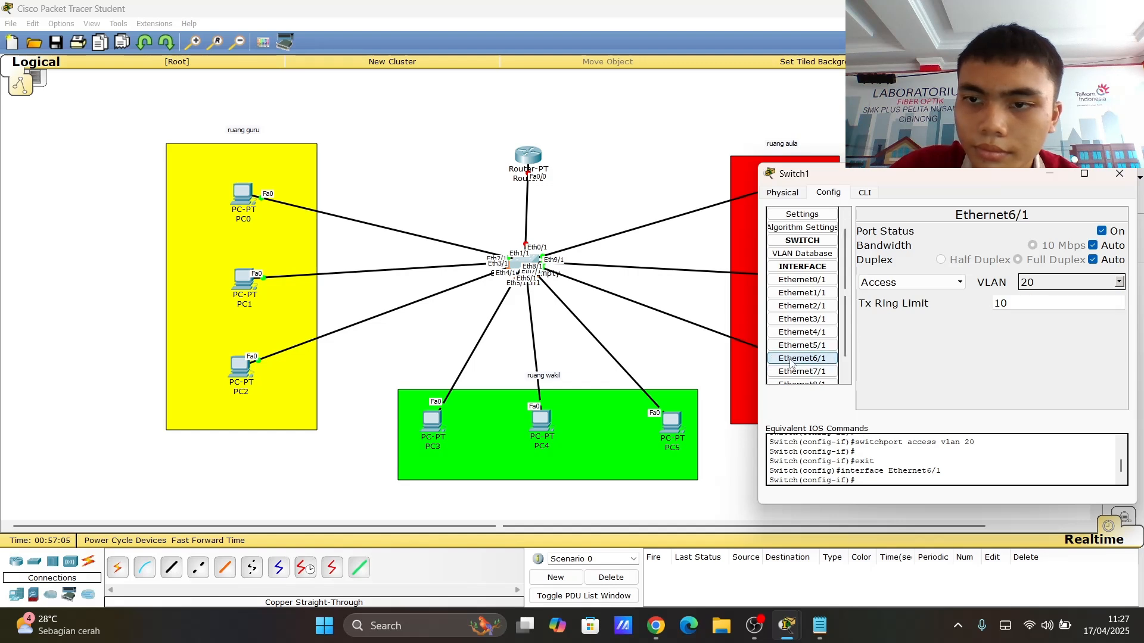
left_click(802, 371)
scroll(818, 375, "down", 1)
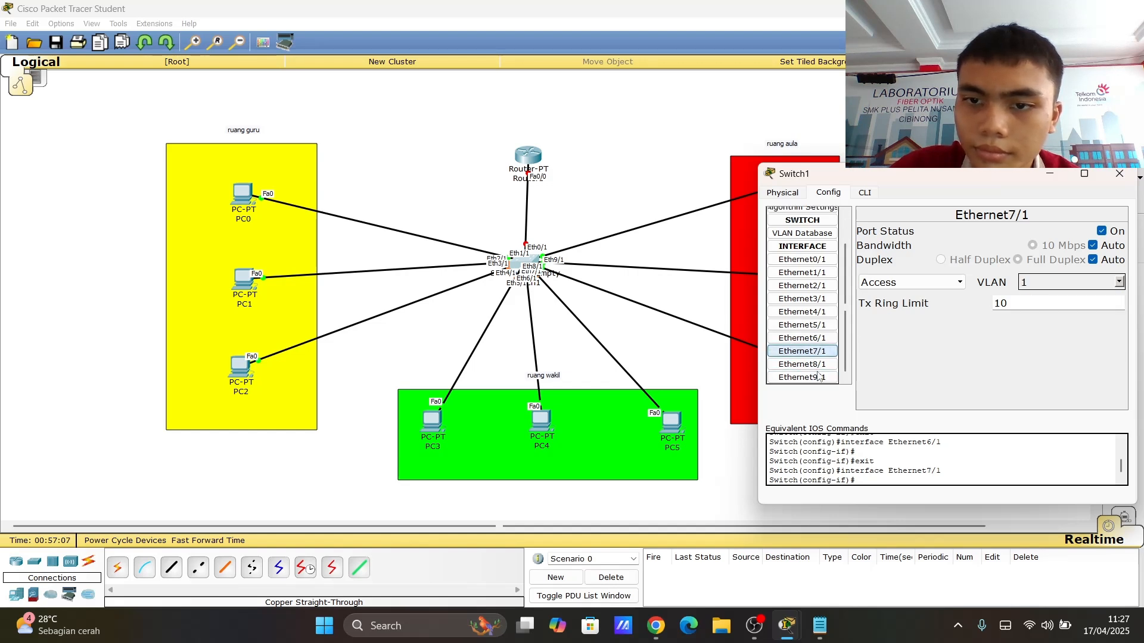
left_click(1120, 281)
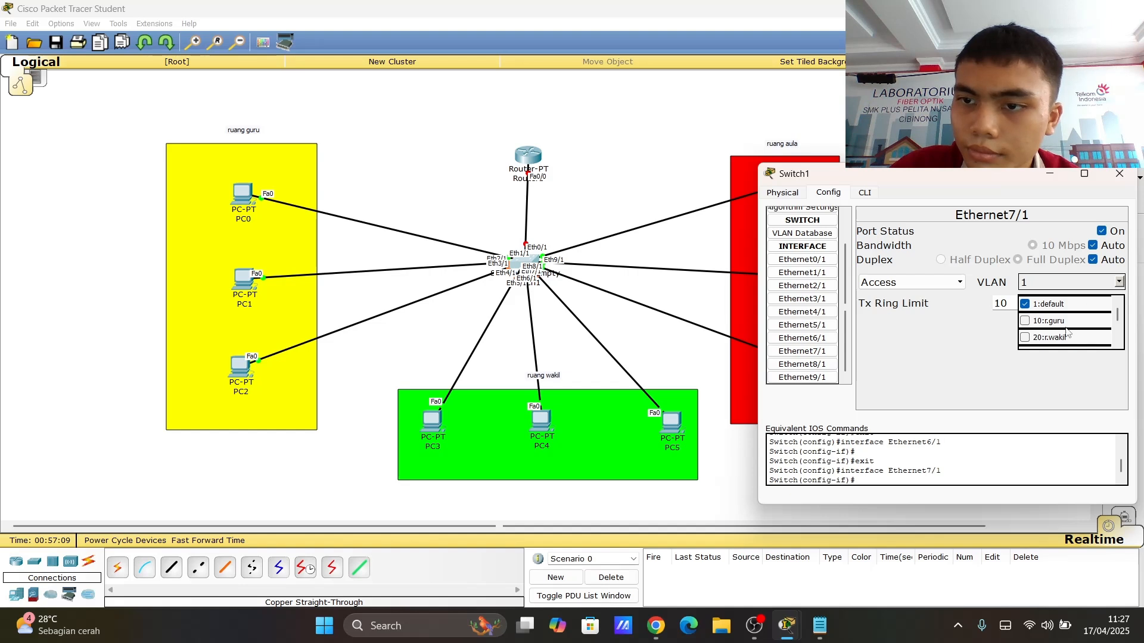
scroll(1043, 343, "down", 1)
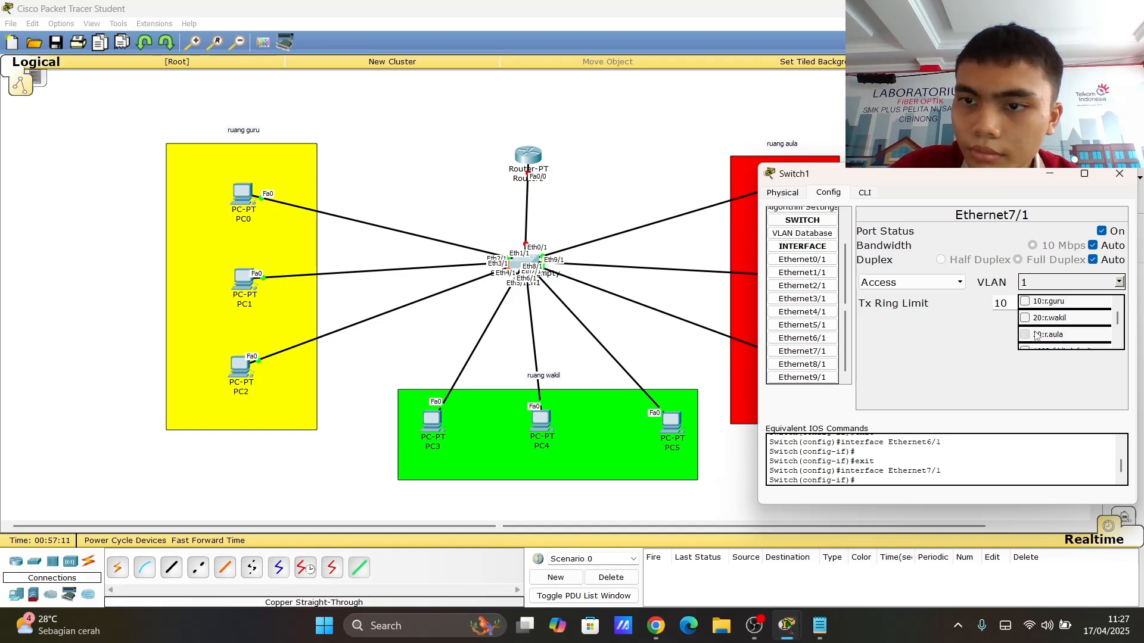
left_click(1037, 336)
- Assign port Ethernet8/1 to access VLAN 30 r.aula
left_click(802, 364)
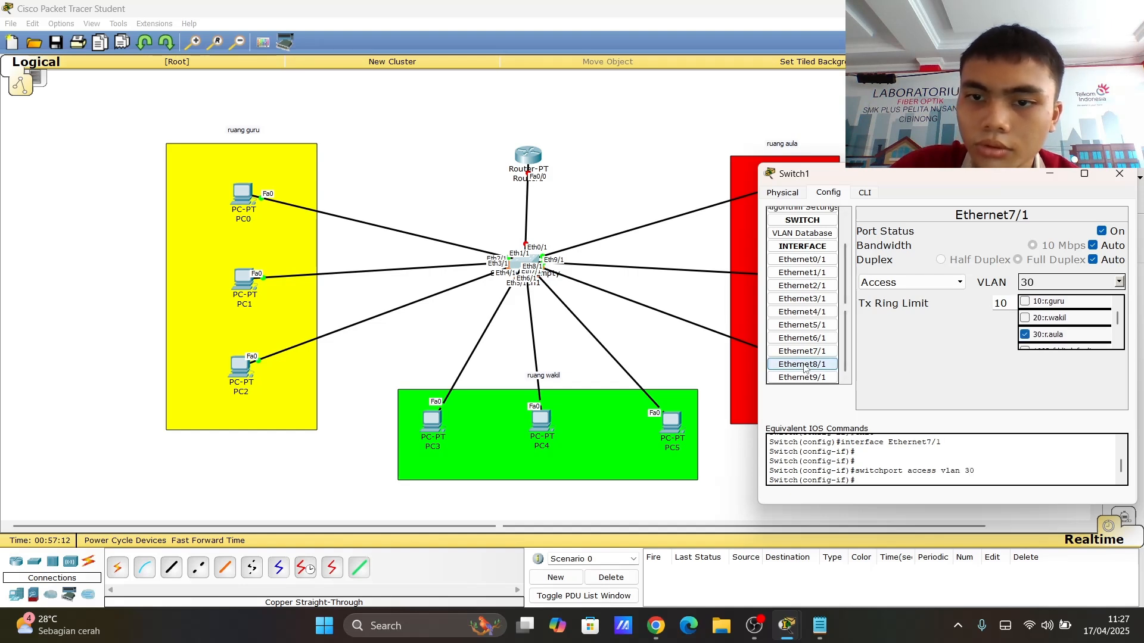
left_click(1119, 282)
scroll(1054, 327, "down", 1)
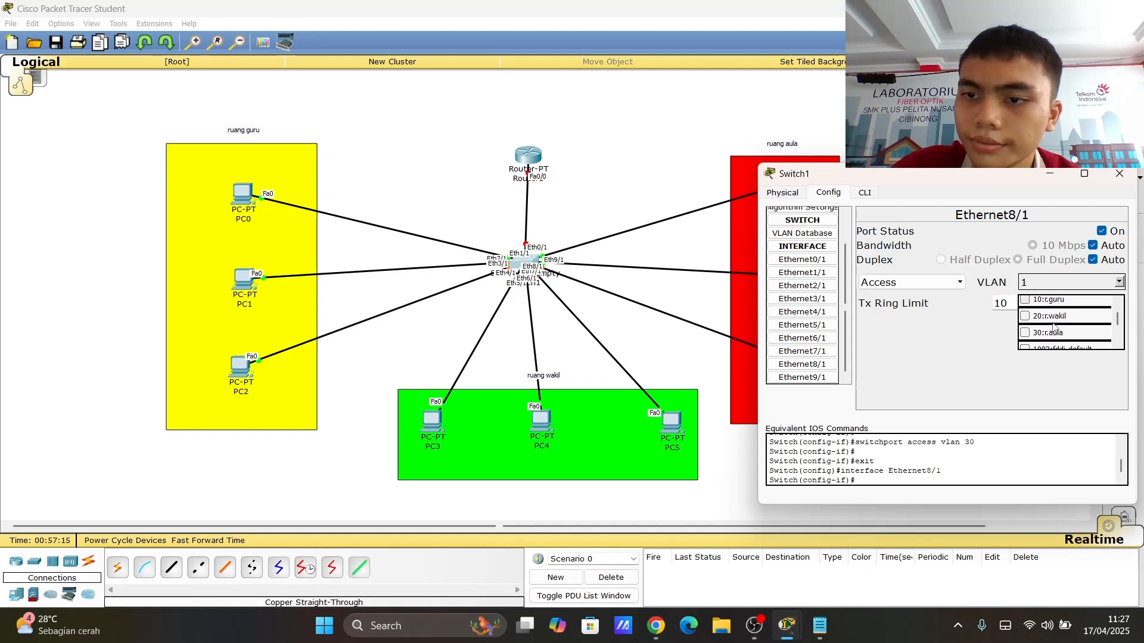
left_click(1041, 335)
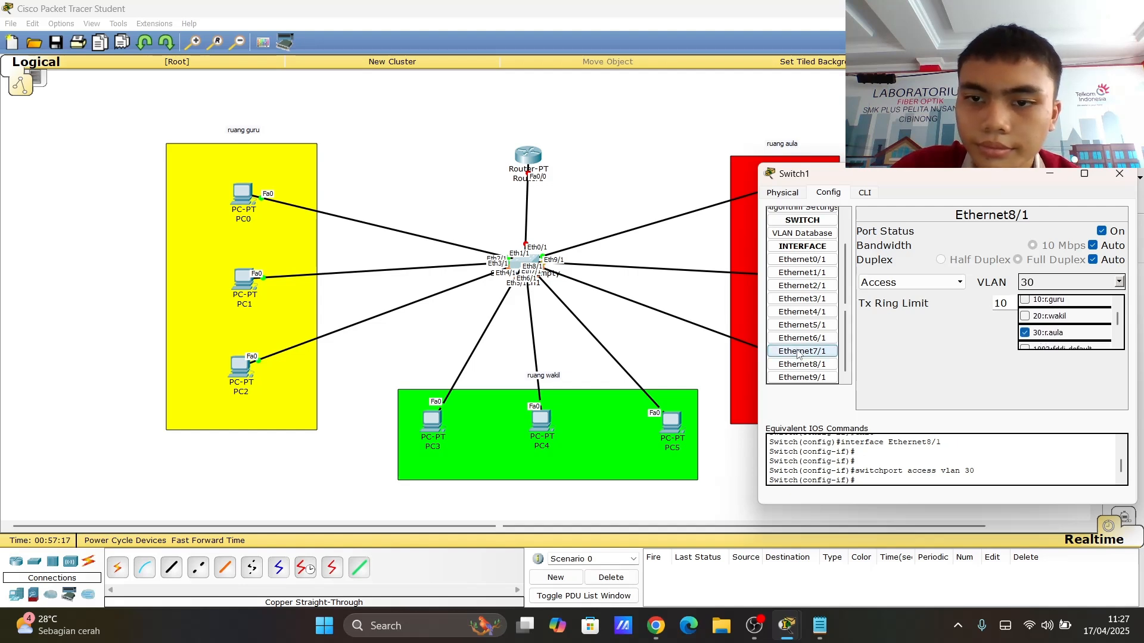
- Assign port Ethernet9/1 to access VLAN 30 r.aula and close the switch window
left_click(802, 377)
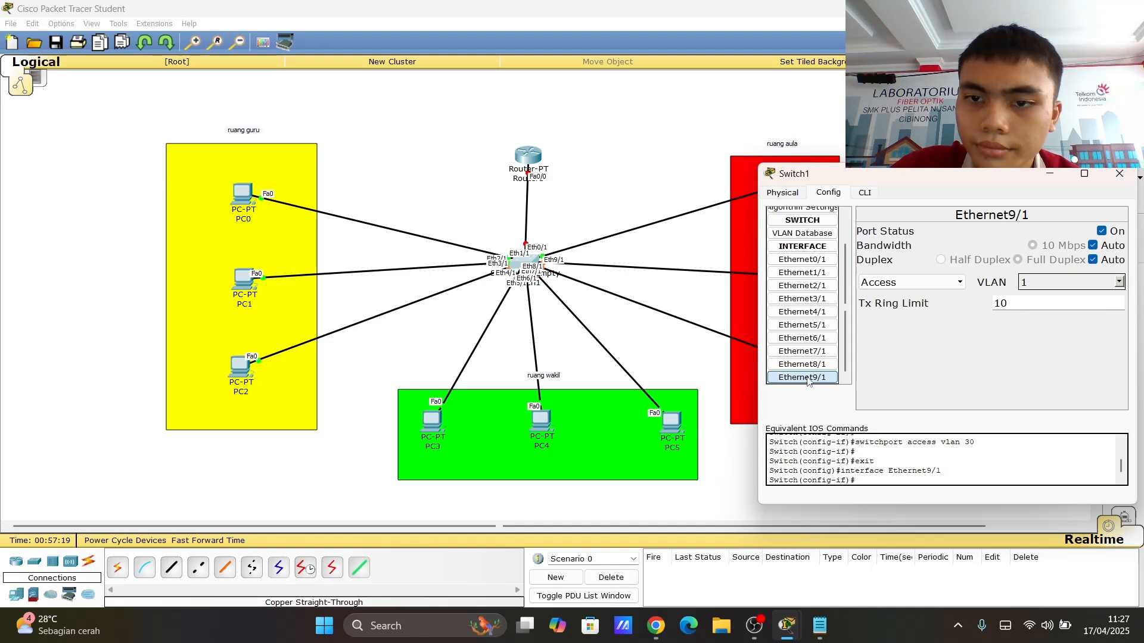
left_click(1119, 282)
scroll(1071, 335, "down", 2)
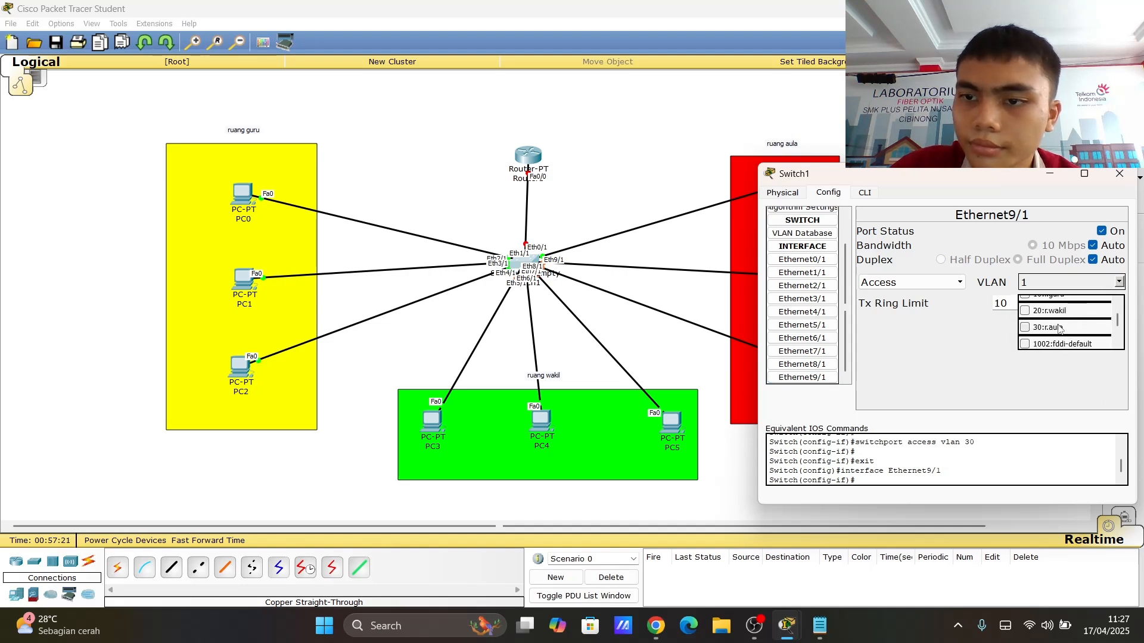
left_click(1060, 329)
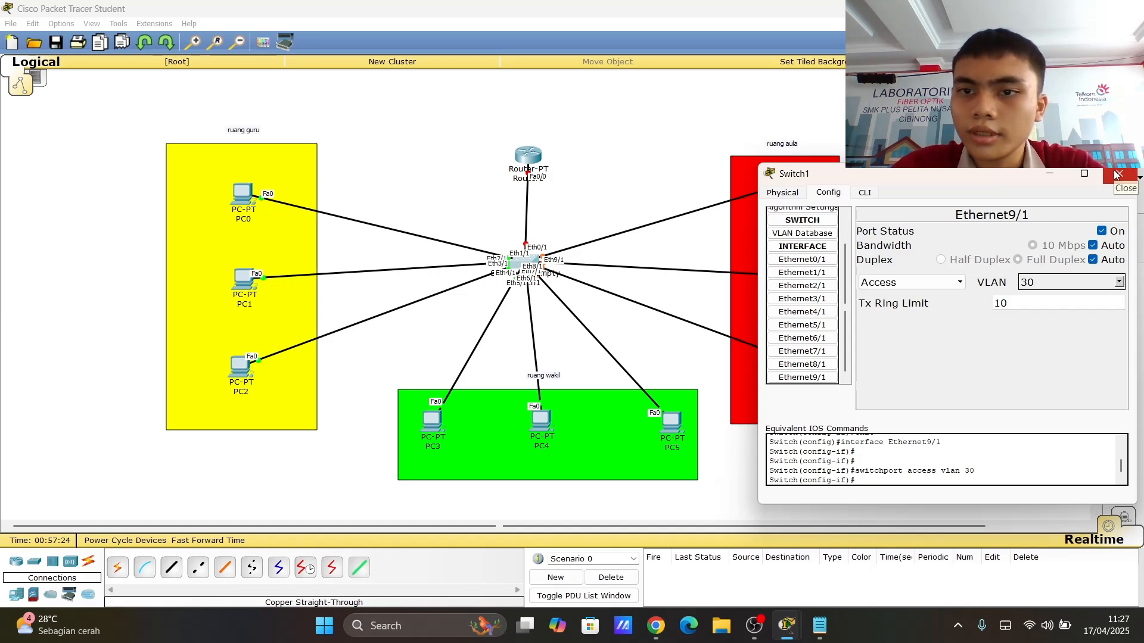
left_click(1118, 174)
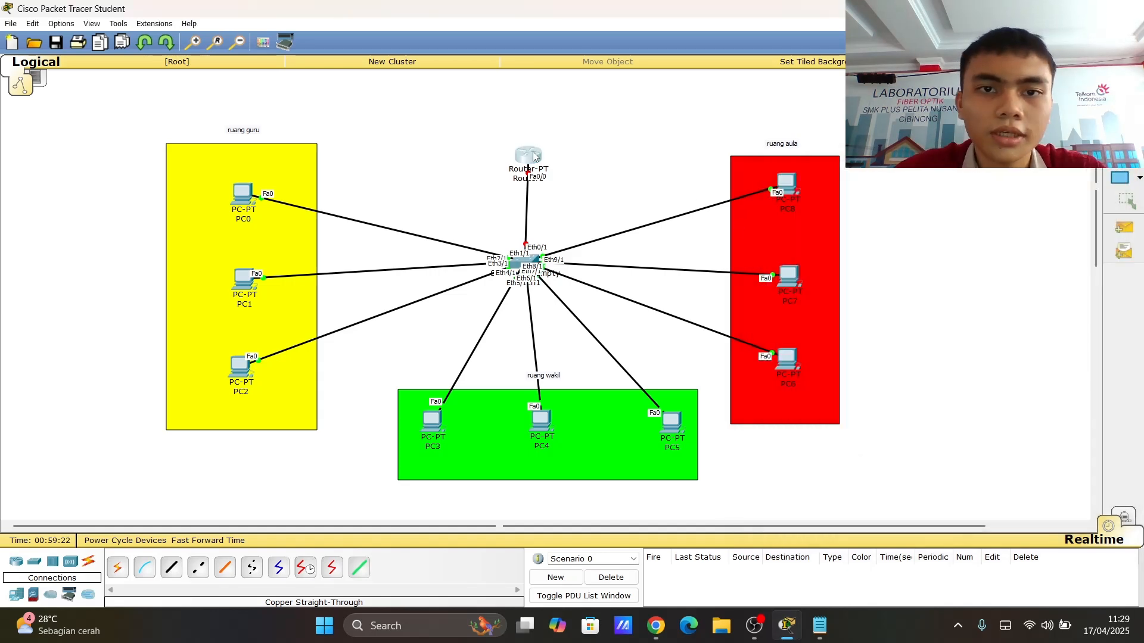
- Open Router1's command line, decline the initial configuration dialog and enter privileged mode with enable
left_click(527, 156)
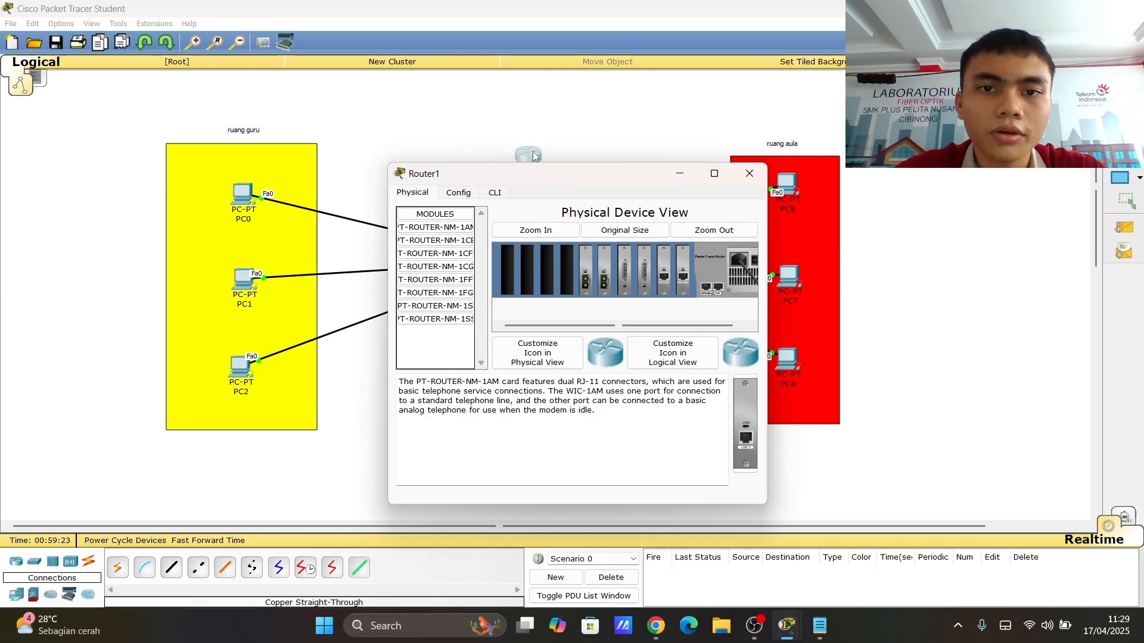
left_click(494, 193)
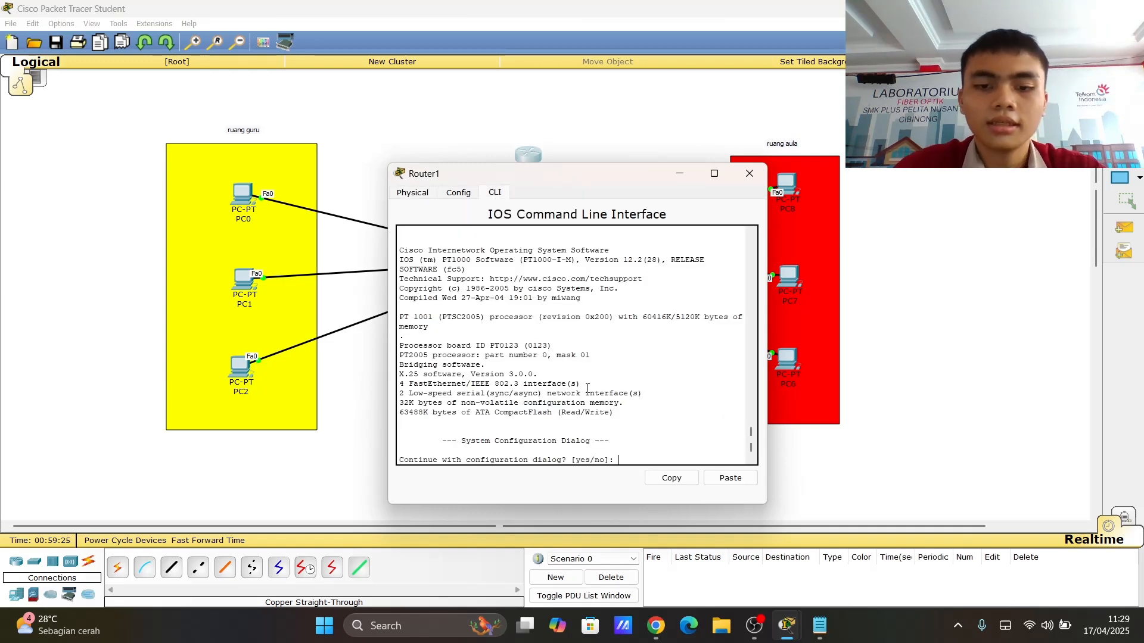
type("no")
key("Return")
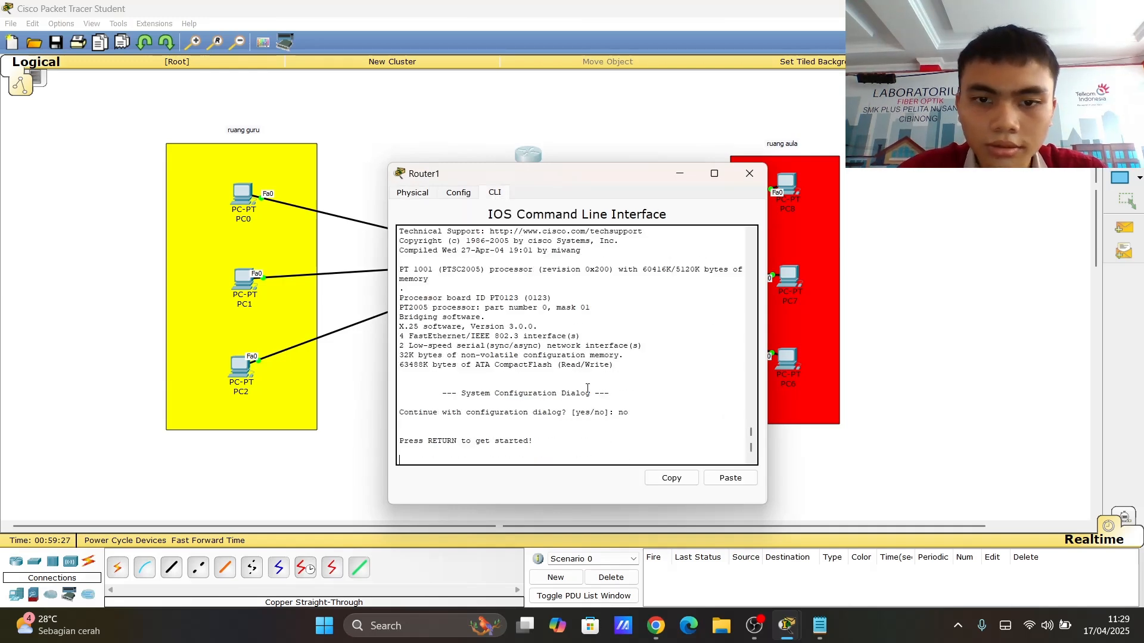
key("Return")
type("er>")
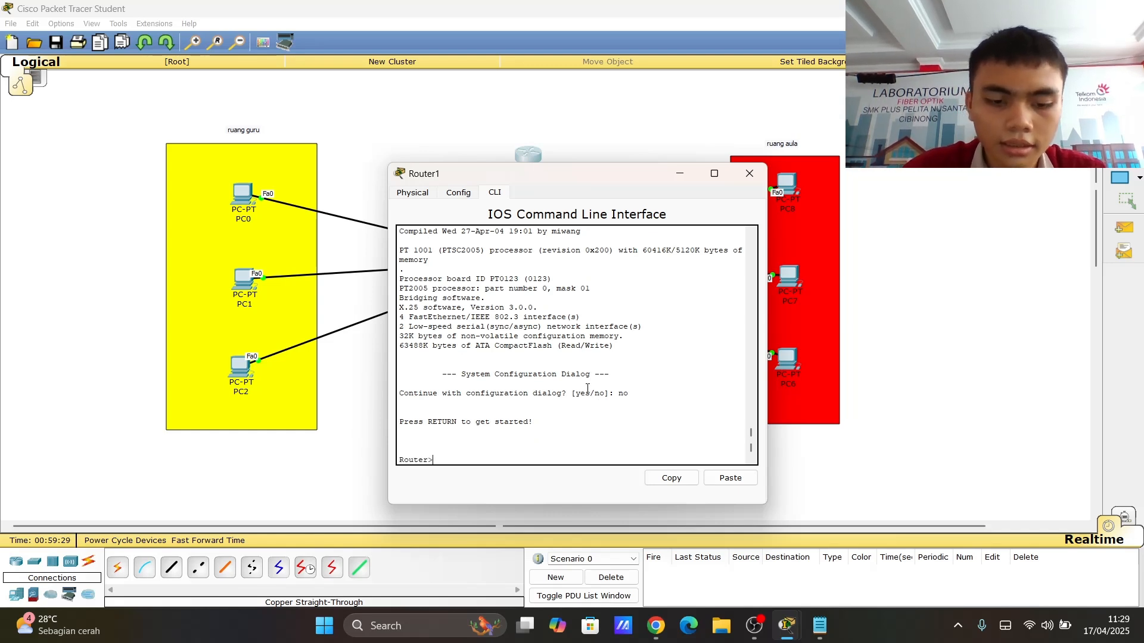
type("nable")
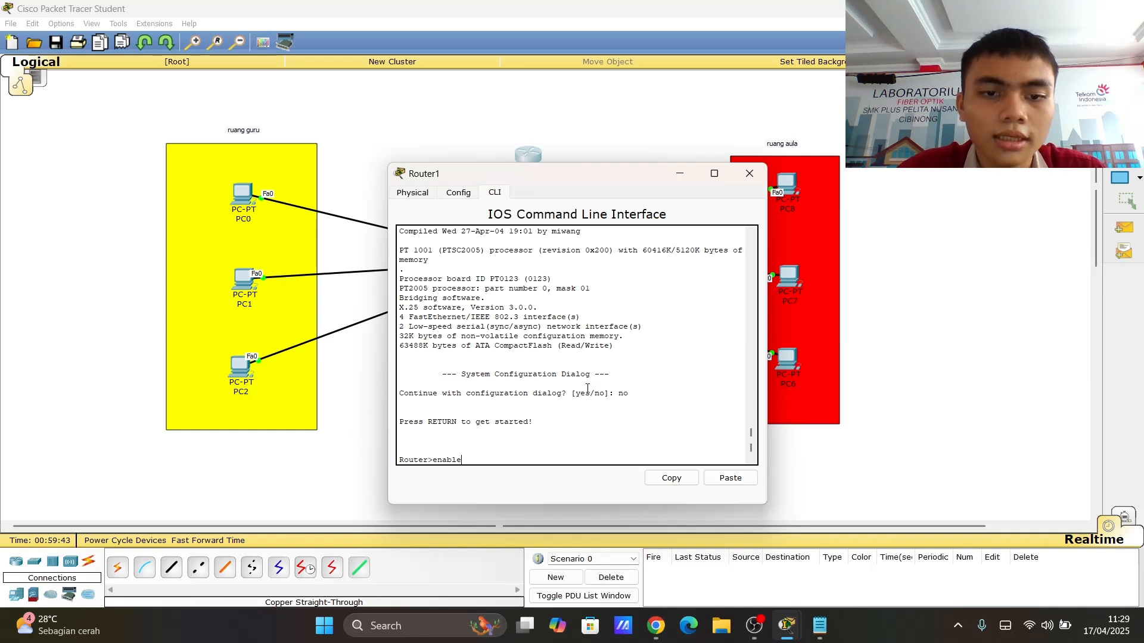
key("Return")
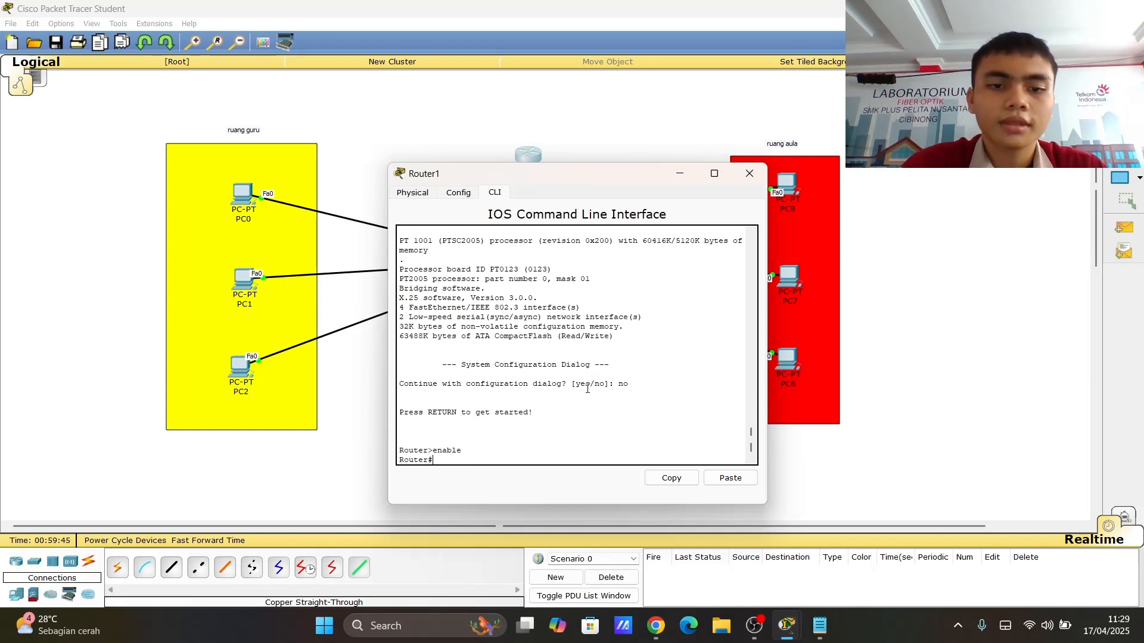
- Enter global configuration mode and select interface fa0/0 on Router1
type("conf t")
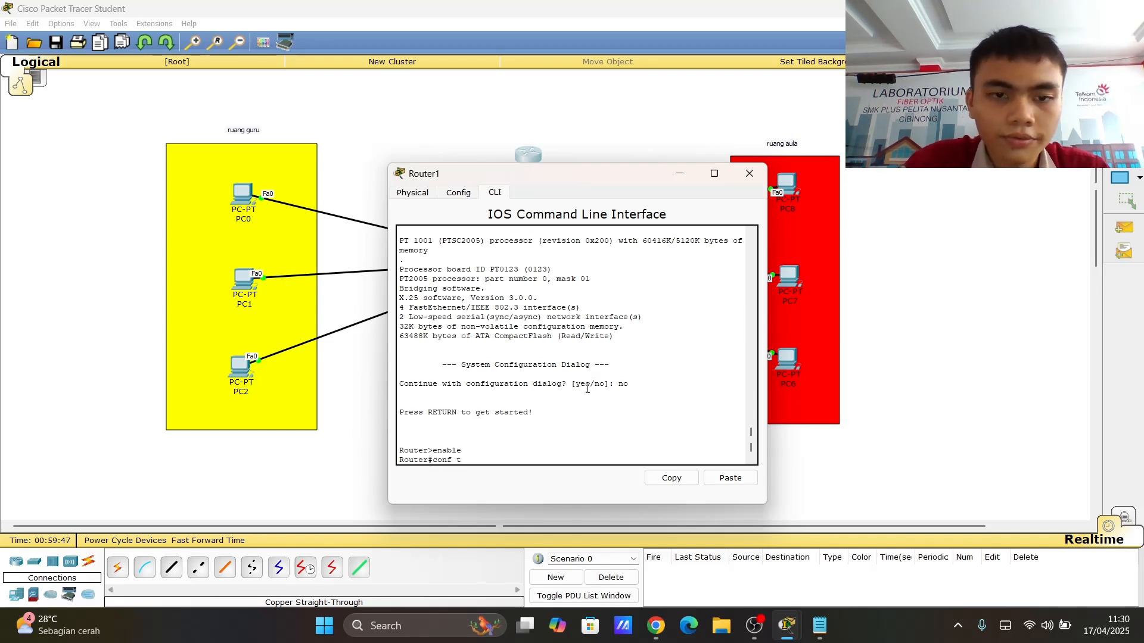
type("er")
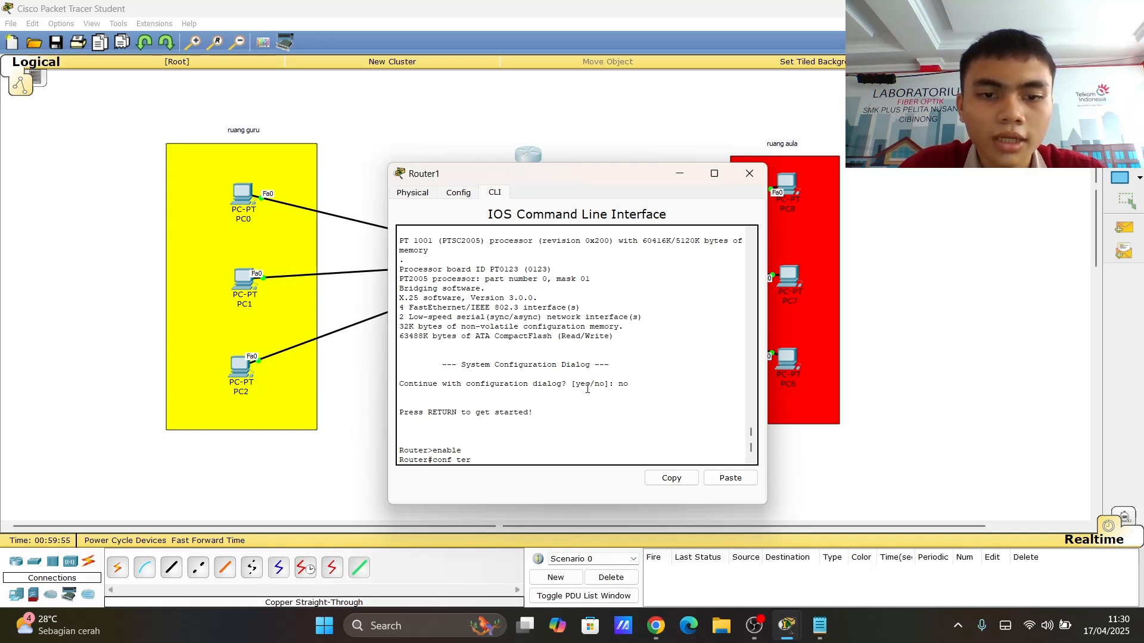
key("Return")
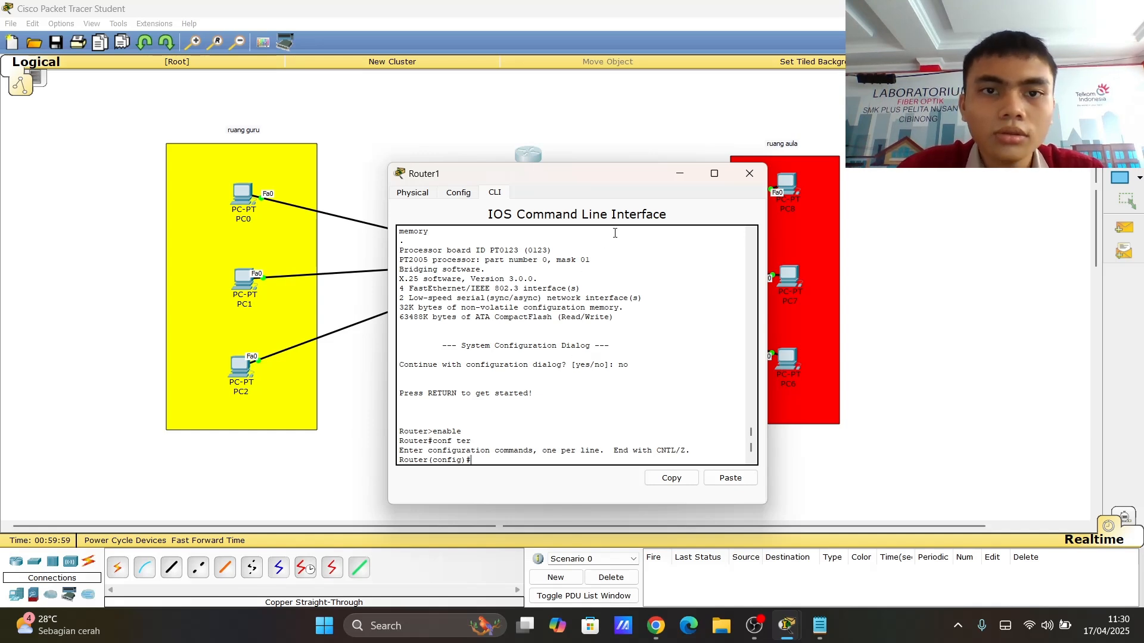
left_click_drag(567, 178, 932, 227)
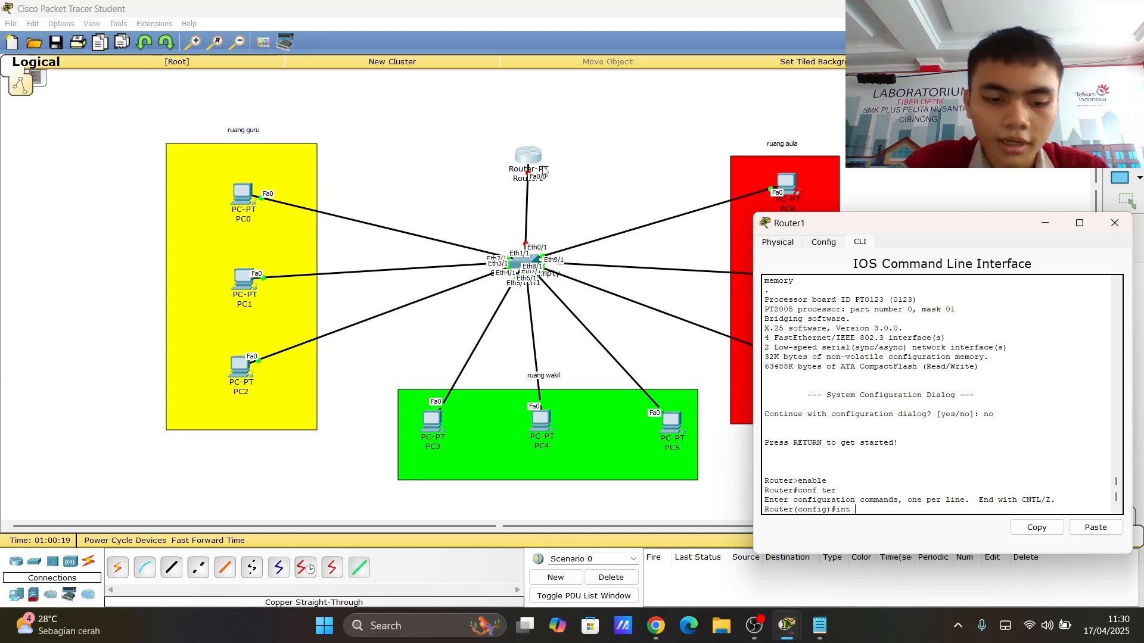
type("0/0")
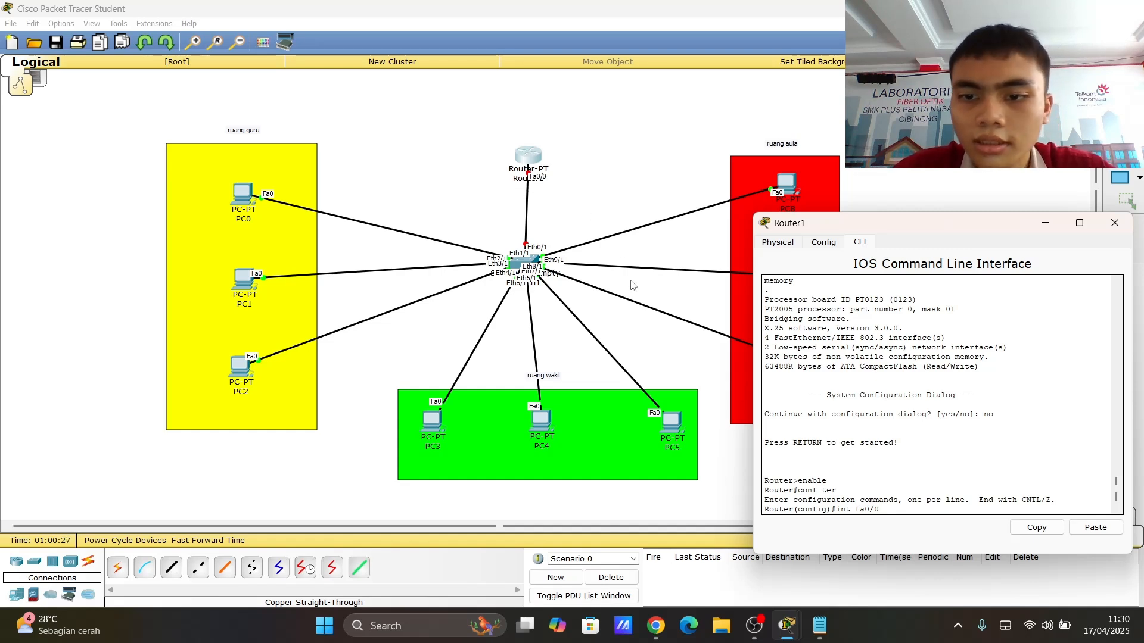
key("Return")
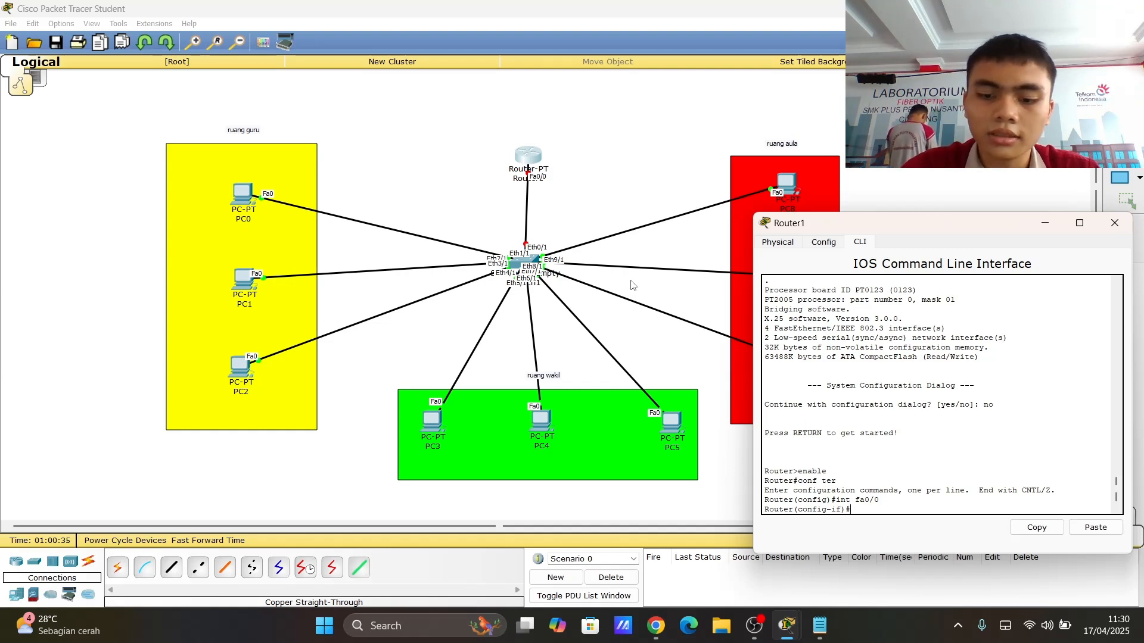
- Give fa0/0 the IP address 192.168.1.1 with subnet mask 255.255.255.0
type("ip add ")
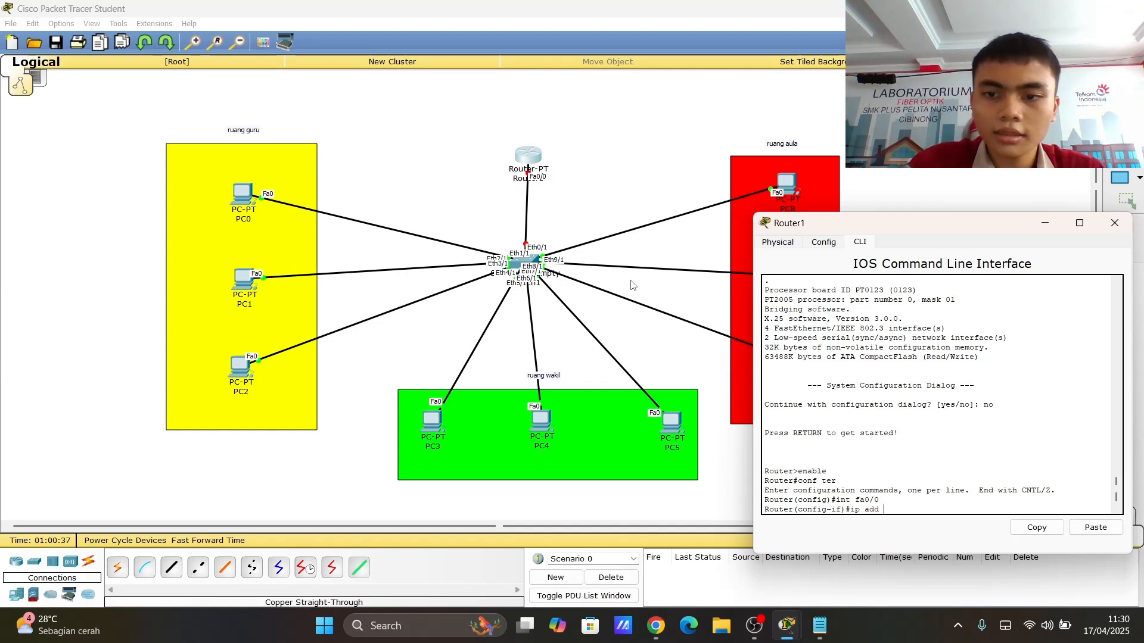
type("192.")
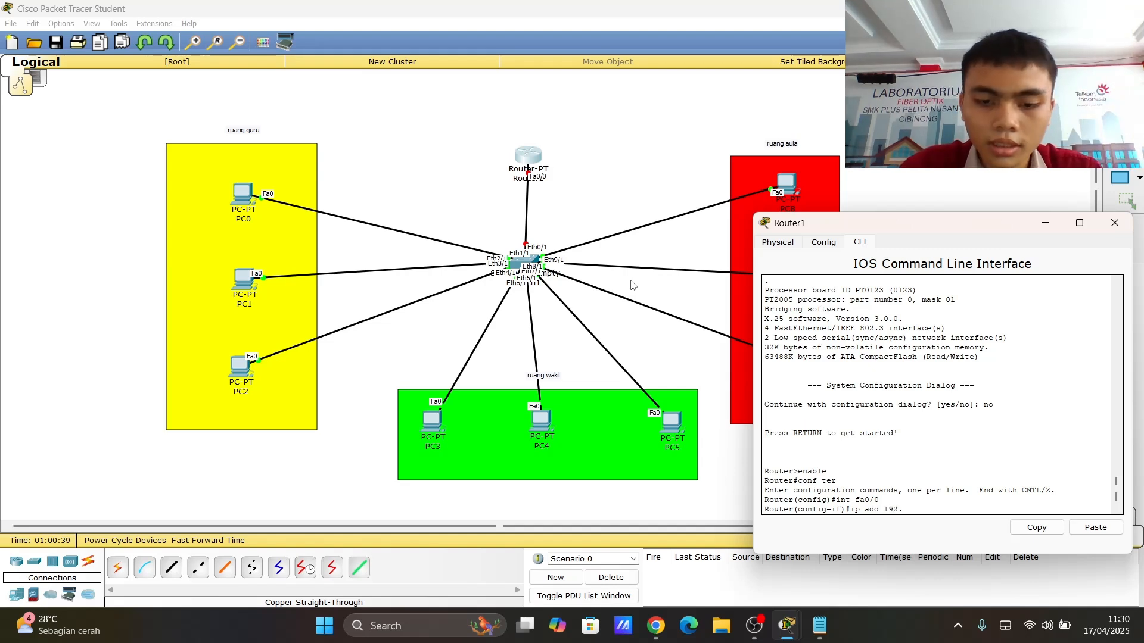
type("168.1.1")
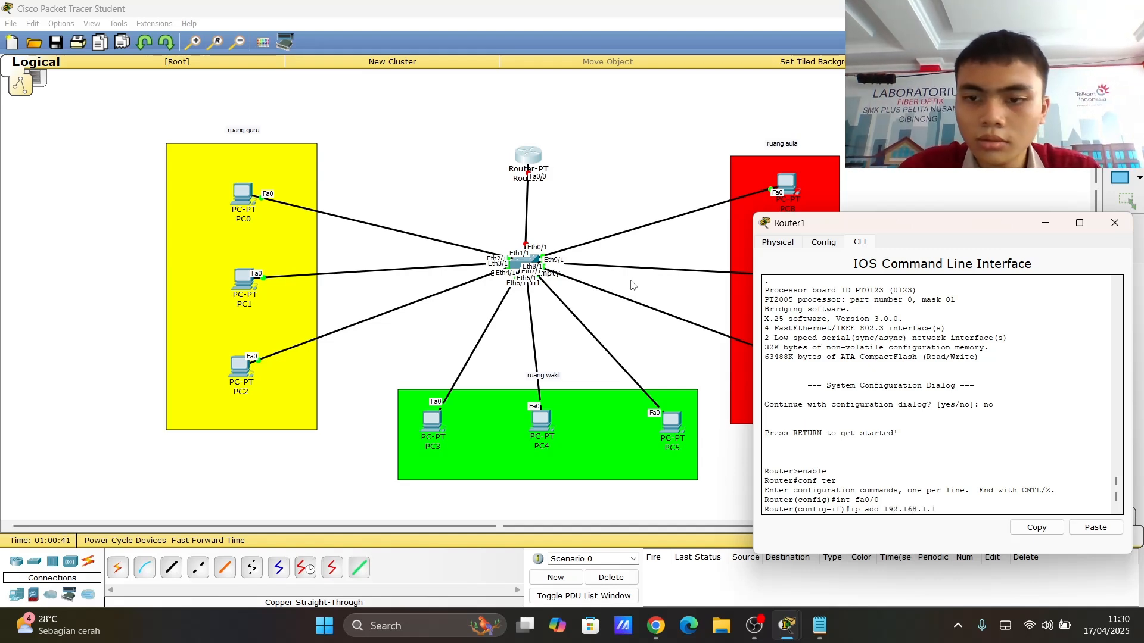
type(" 25")
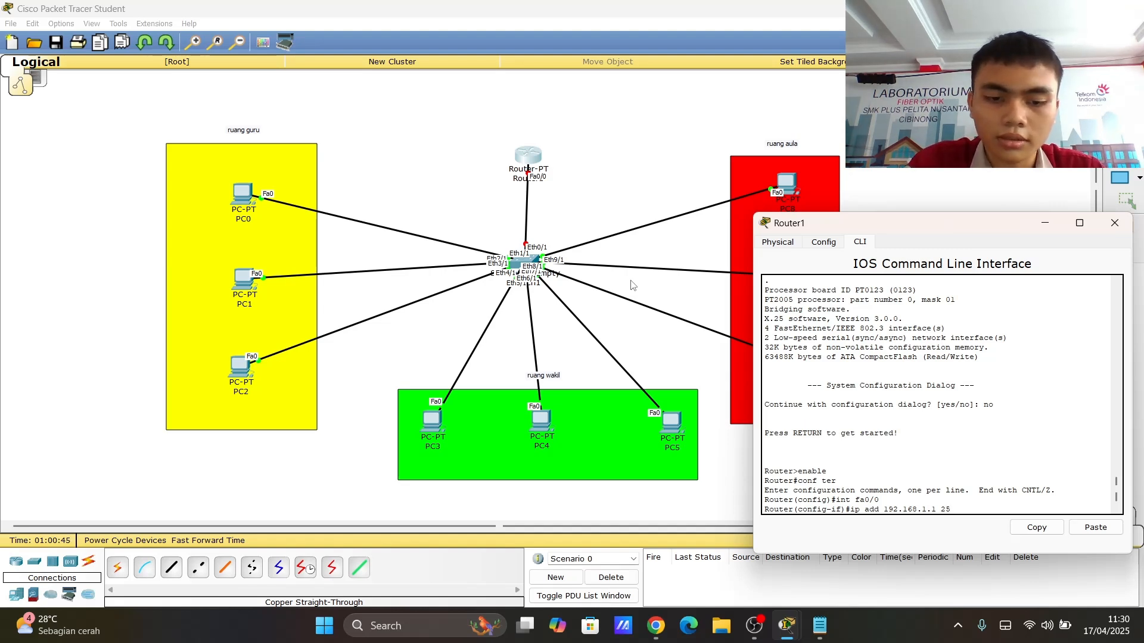
type("5.2")
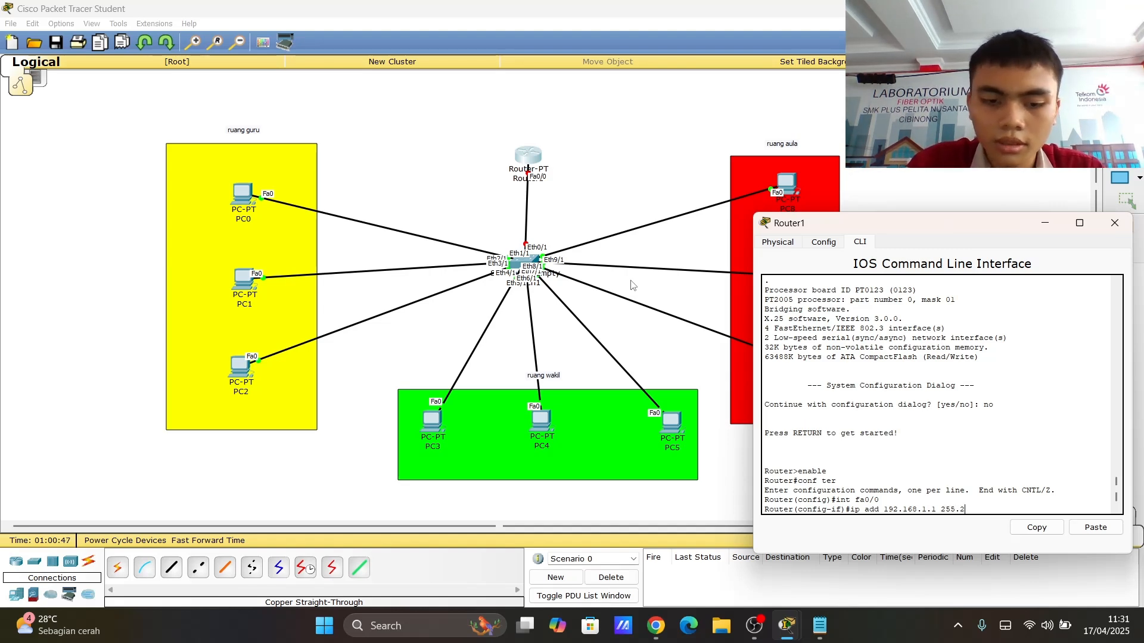
type("55.255.255.25")
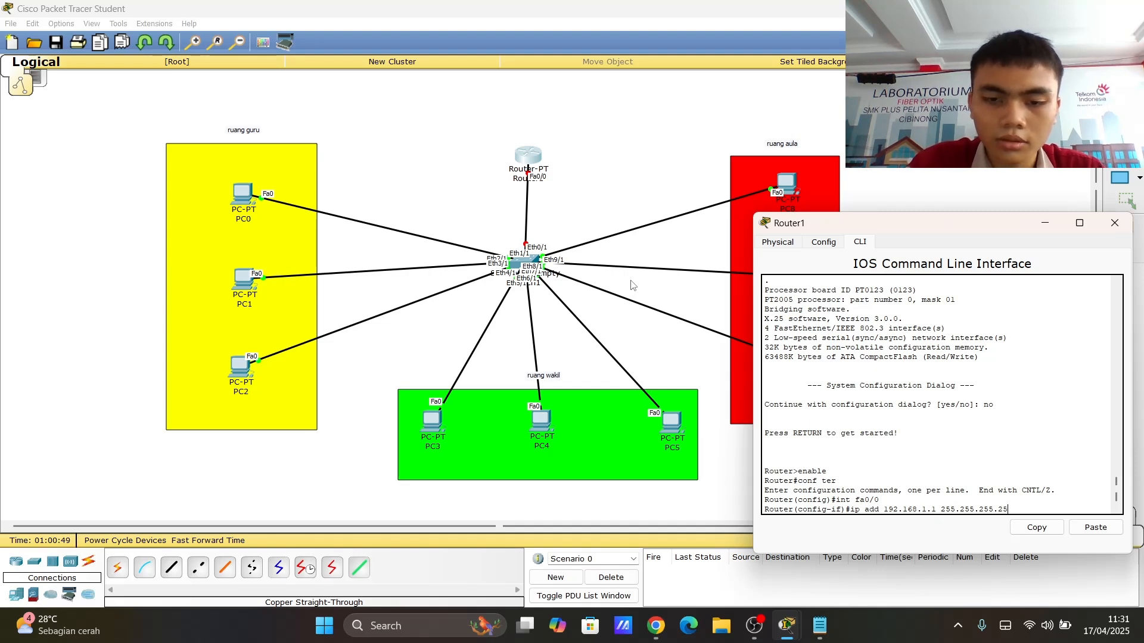
key("BackSpace")
key("BackSpace")
key("BackSpace")
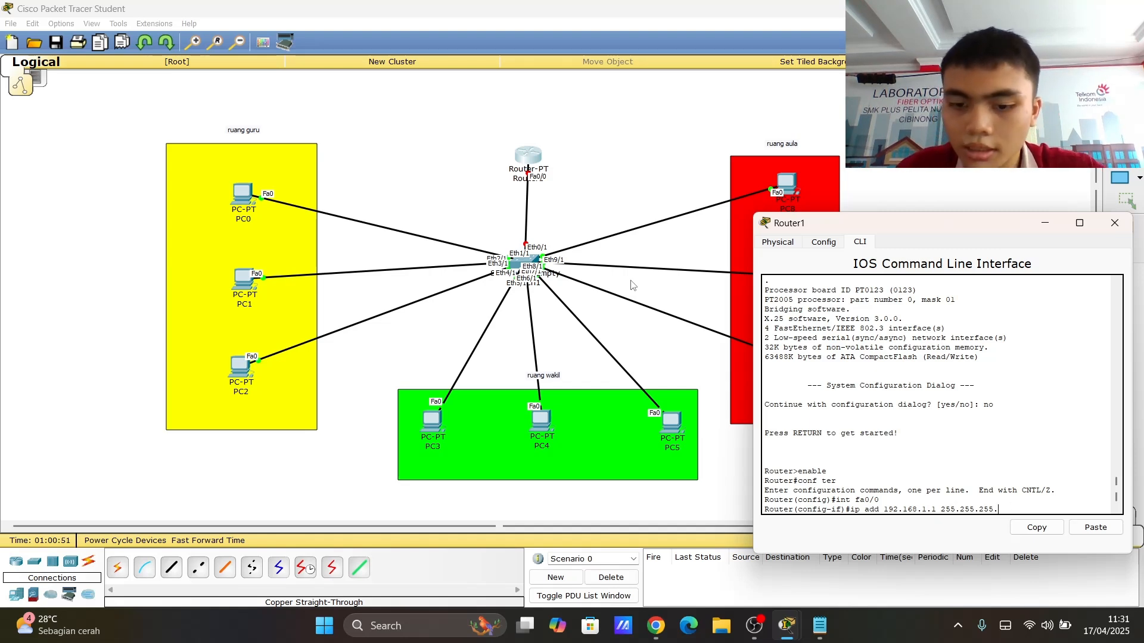
type("0")
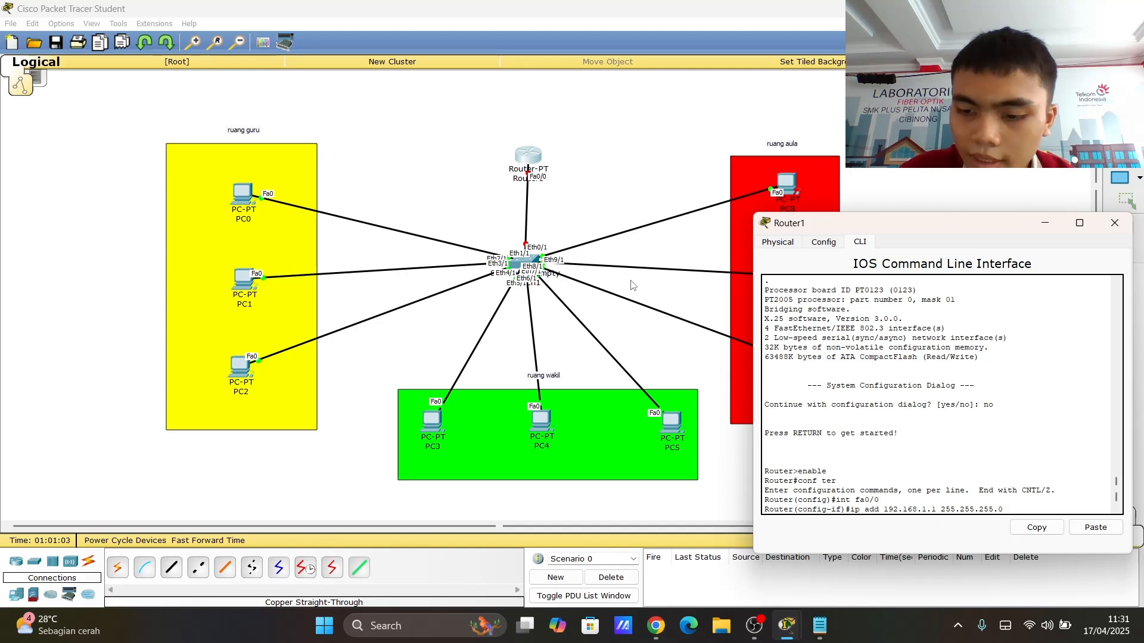
key("Return")
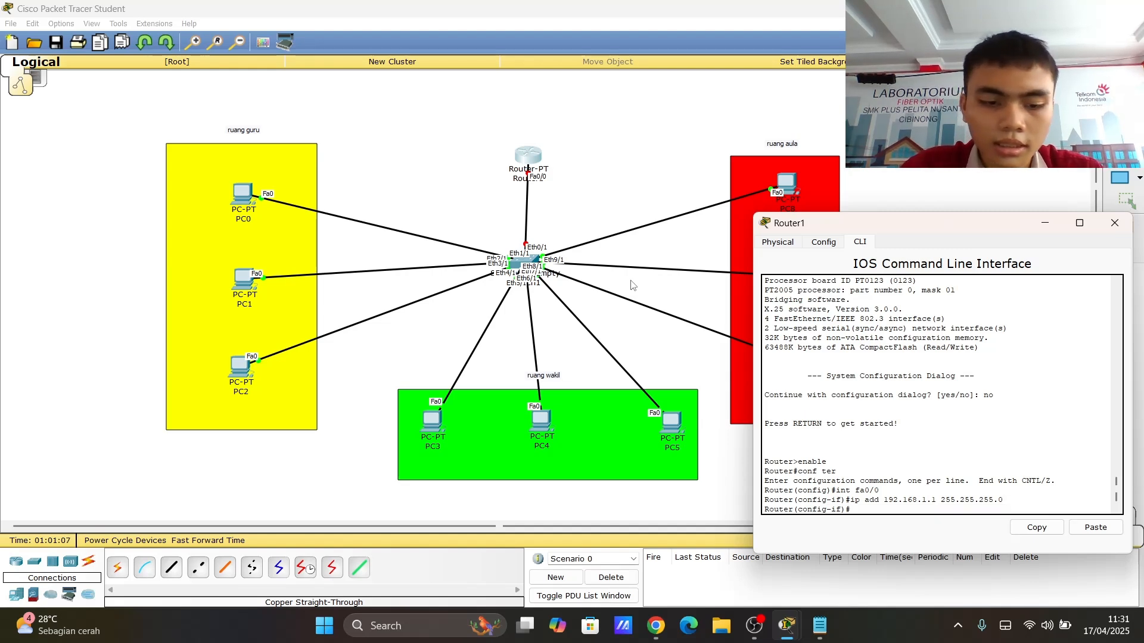
- Bring fa0/0 up with no shutdown, leave the interface and fast-forward the simulation time
type("no sh")
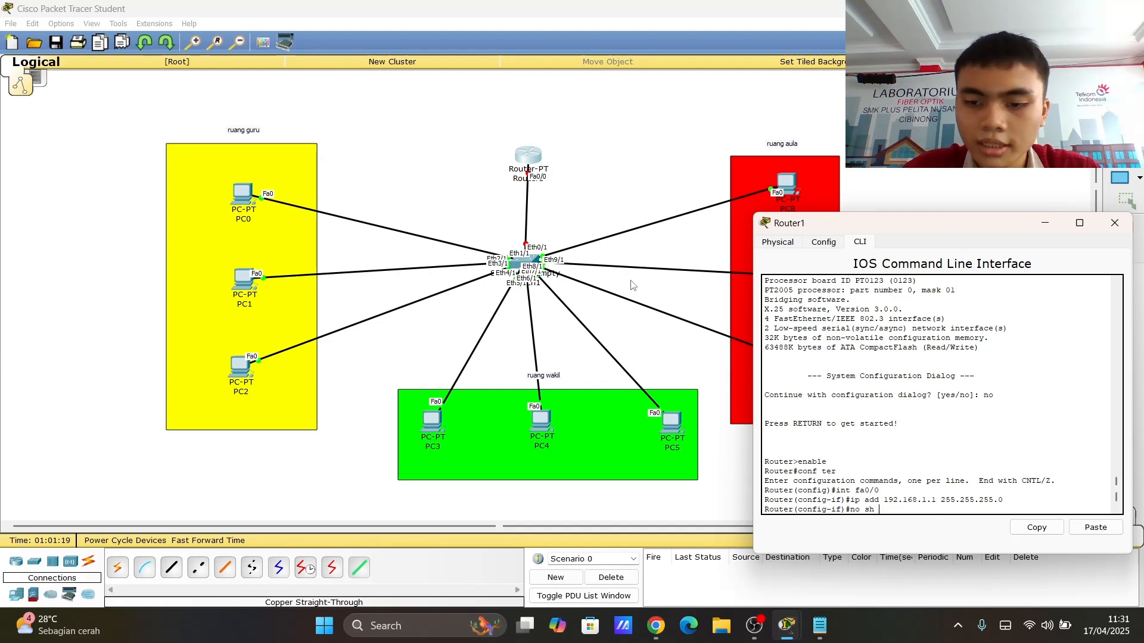
key("Return")
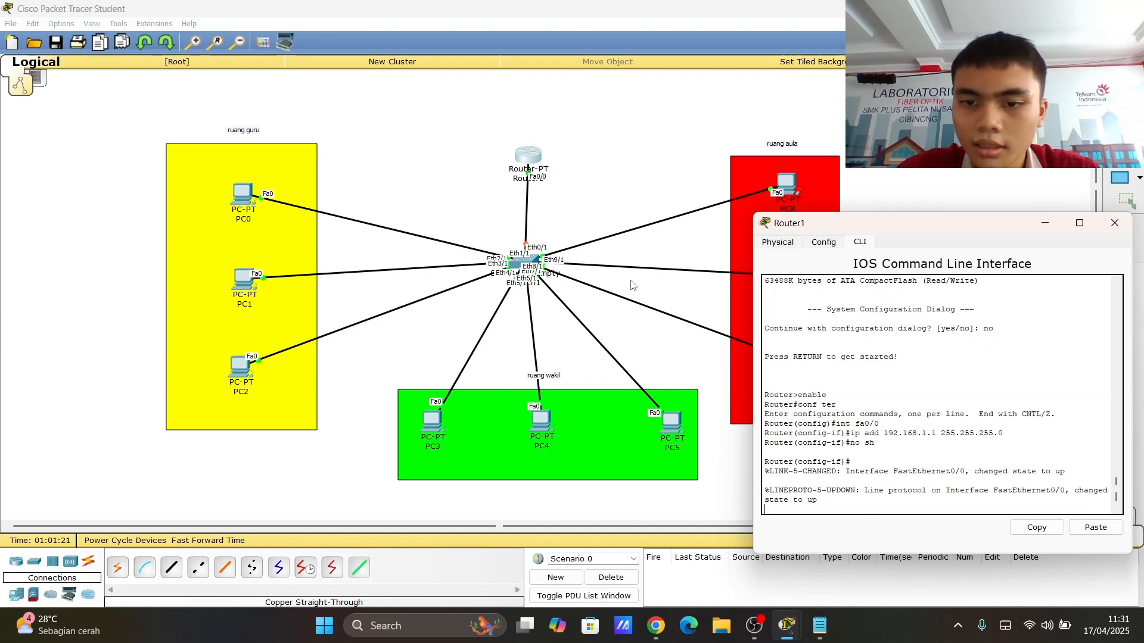
key("Return")
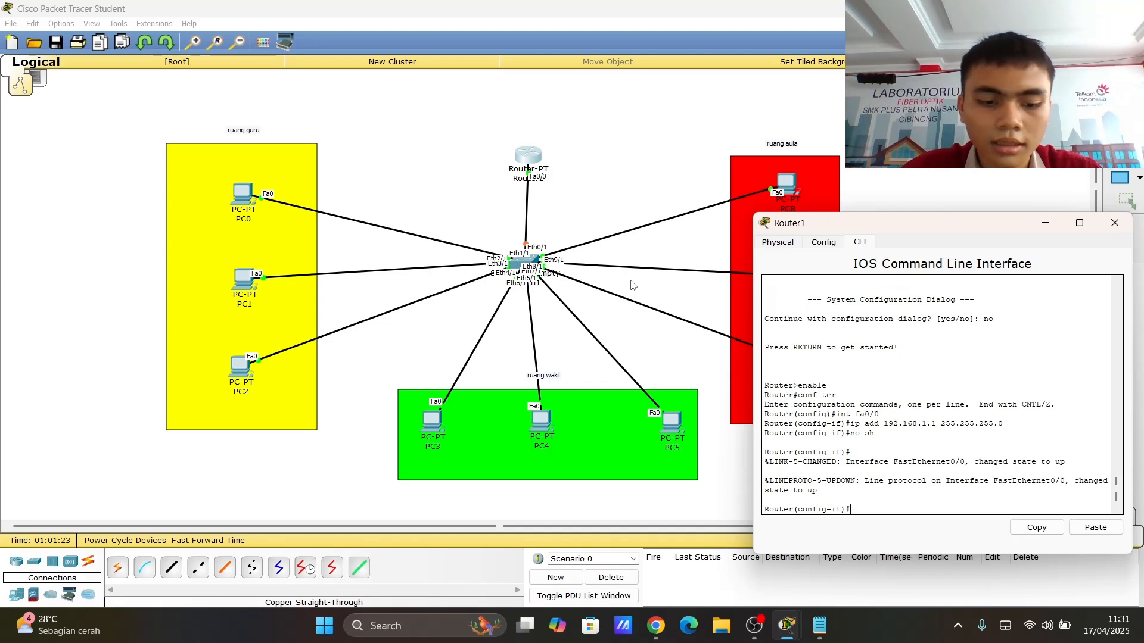
type("ex")
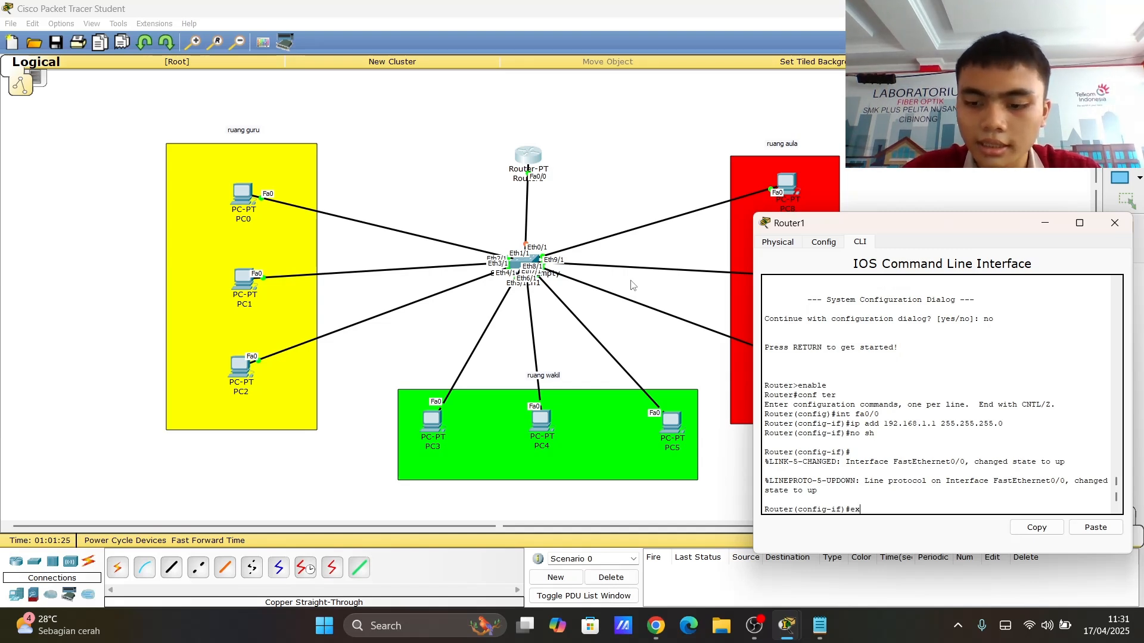
key("Return")
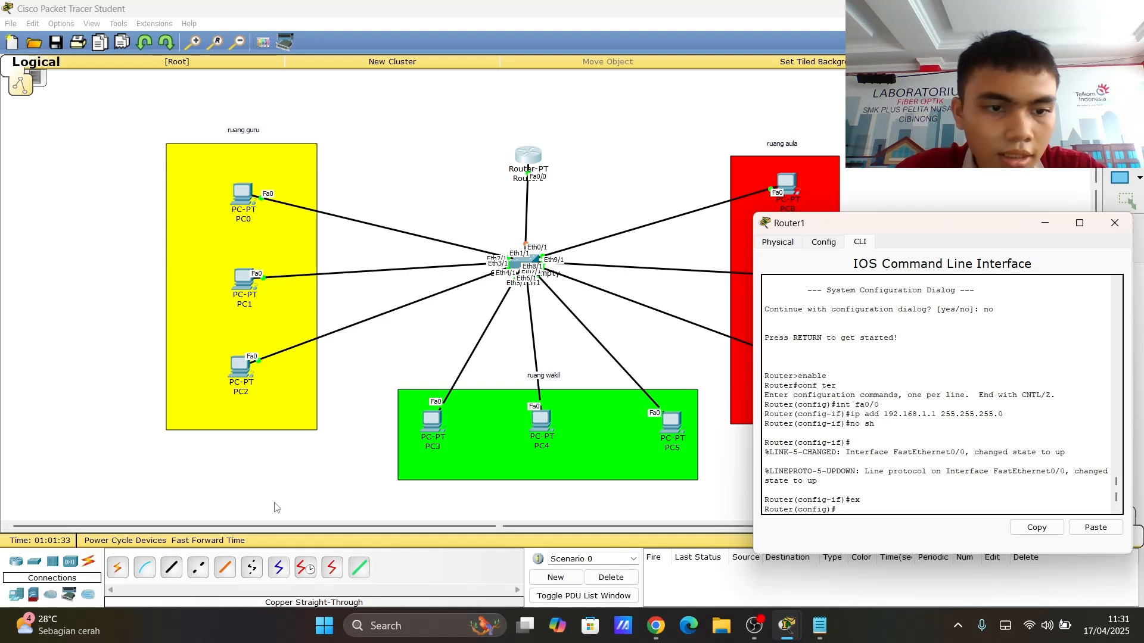
left_click(199, 546)
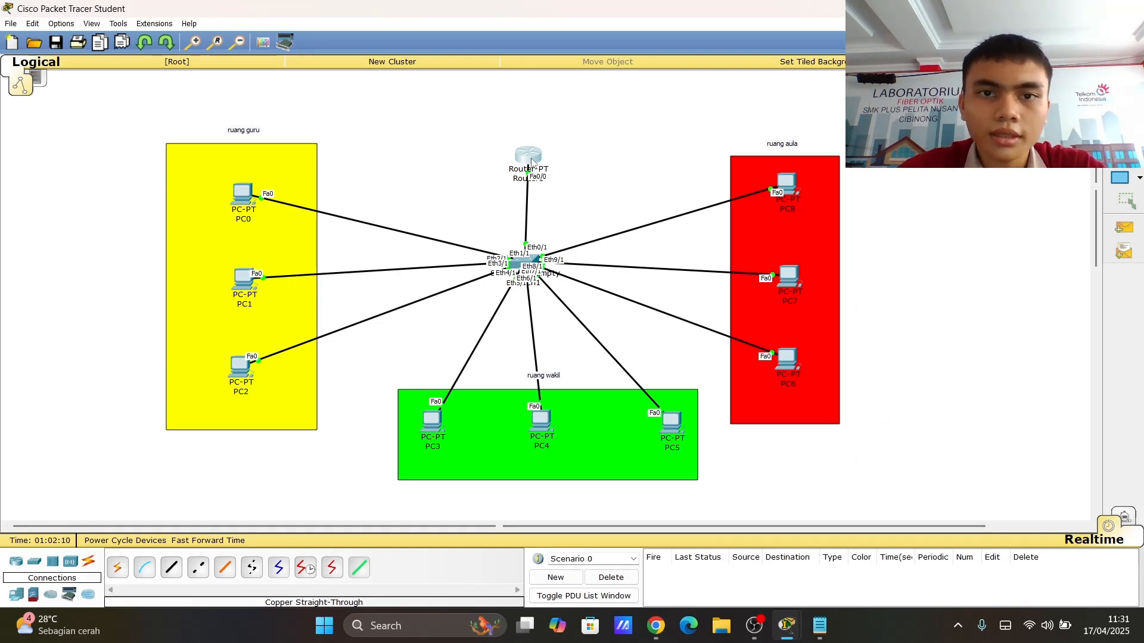
- Reopen Router1's command line and create subinterface fa0/0.10
left_click(532, 162)
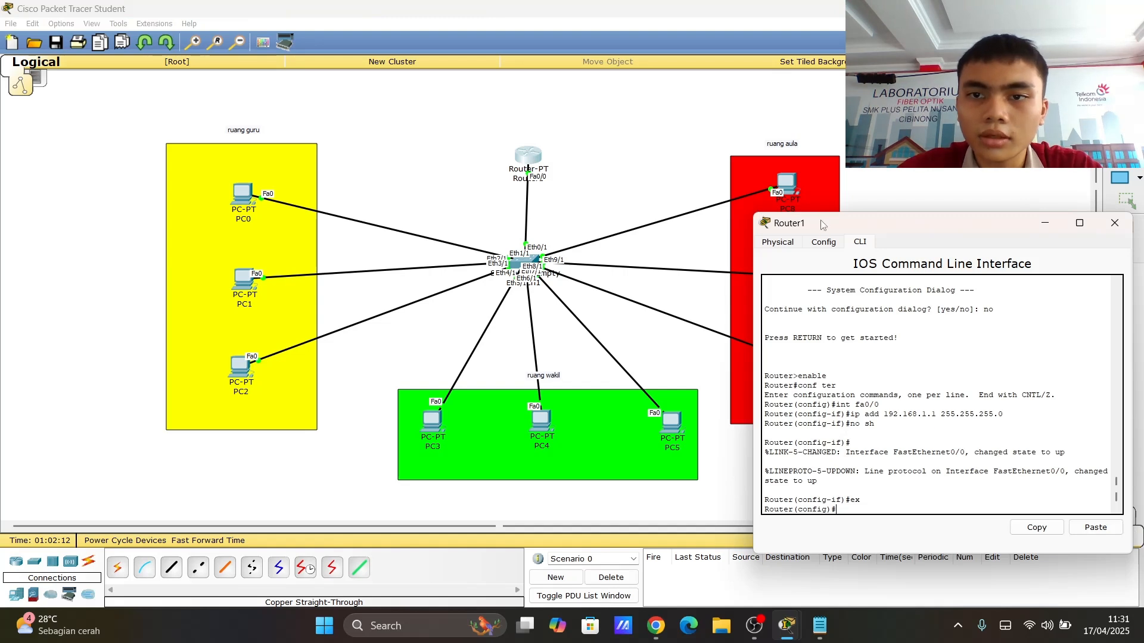
left_click_drag(819, 224, 766, 133)
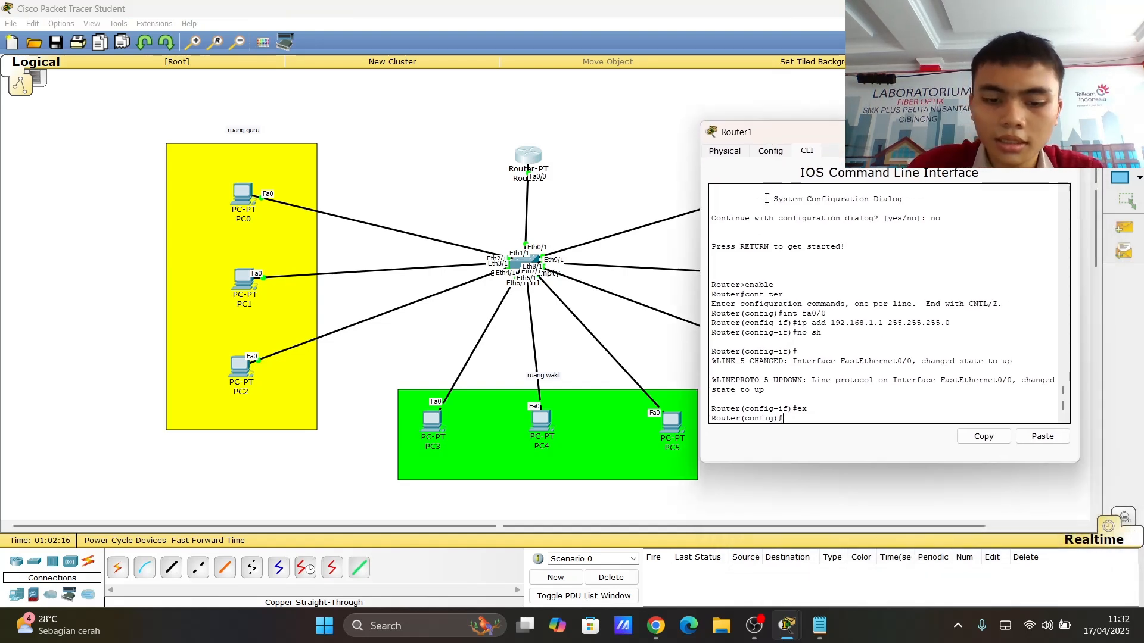
type("int fa")
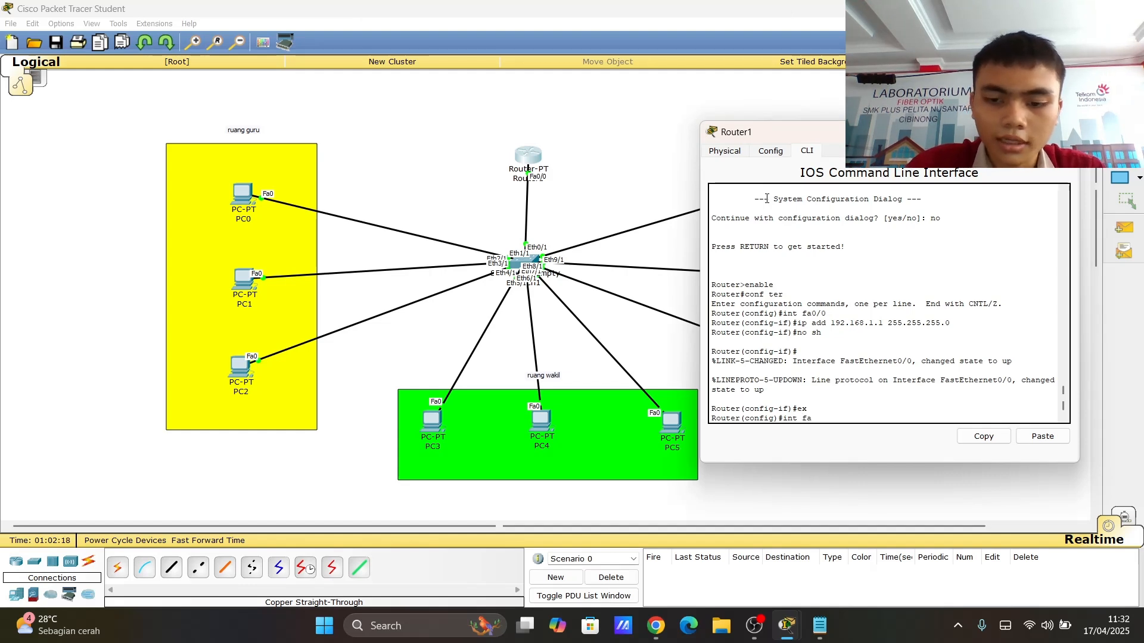
type("0/0.10")
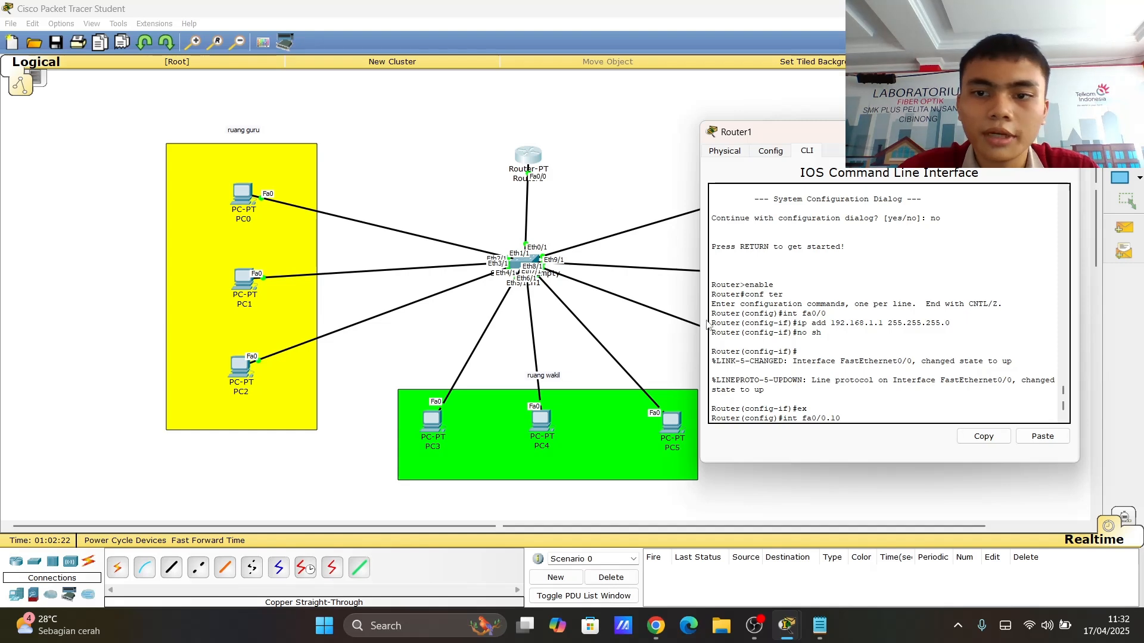
key("Return")
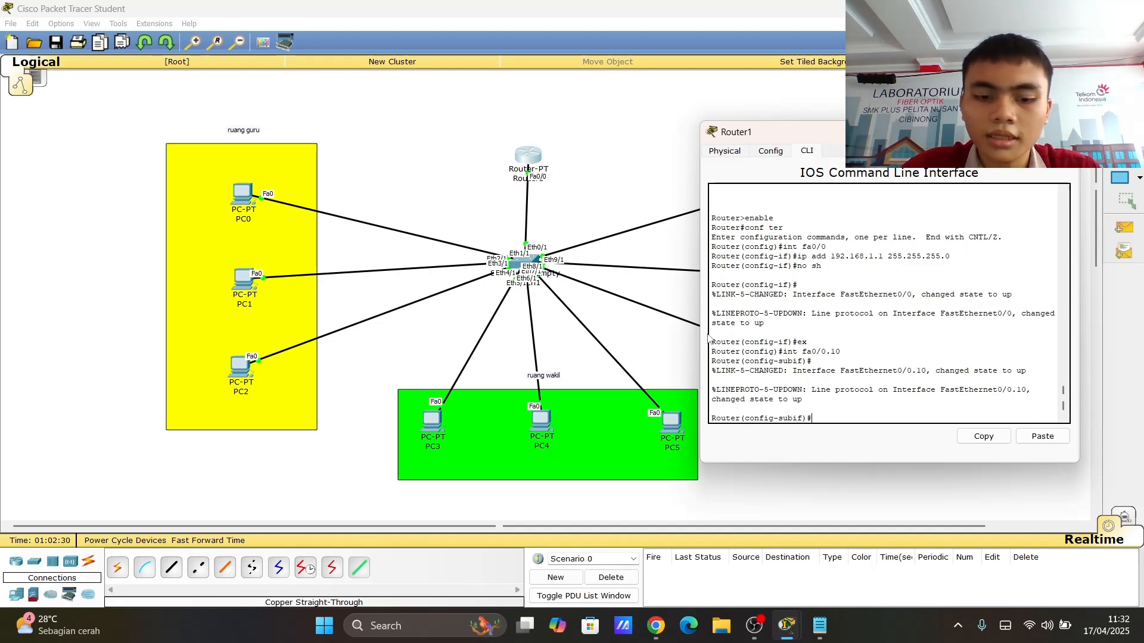
- Set 802.1Q encapsulation for VLAN 10 on subinterface fa0/0.10
type("en d")
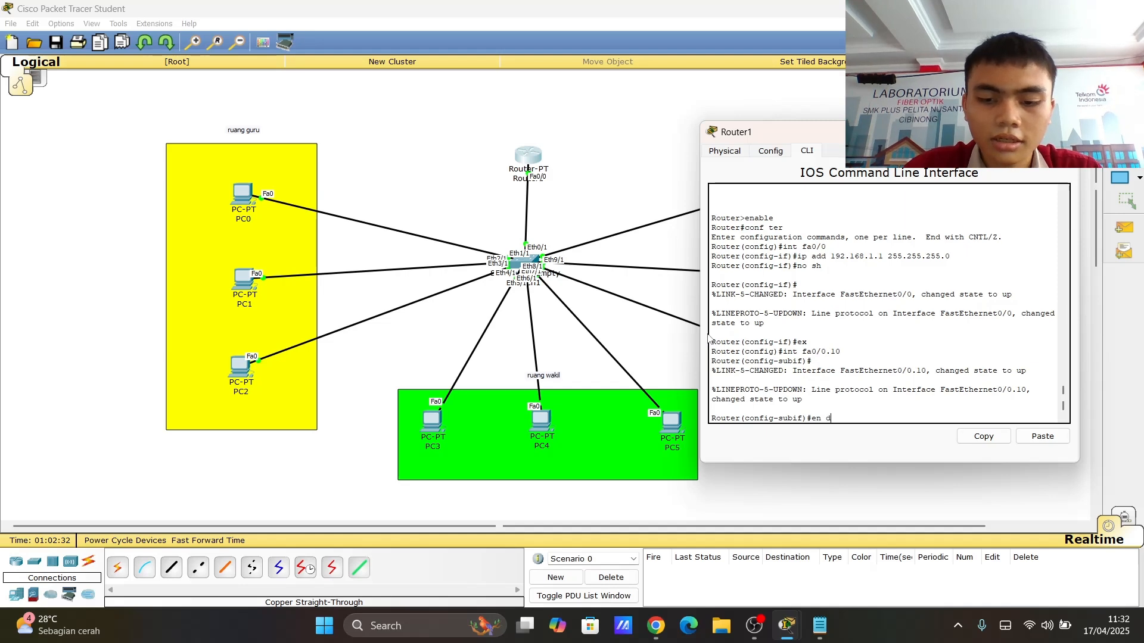
type("ot1q")
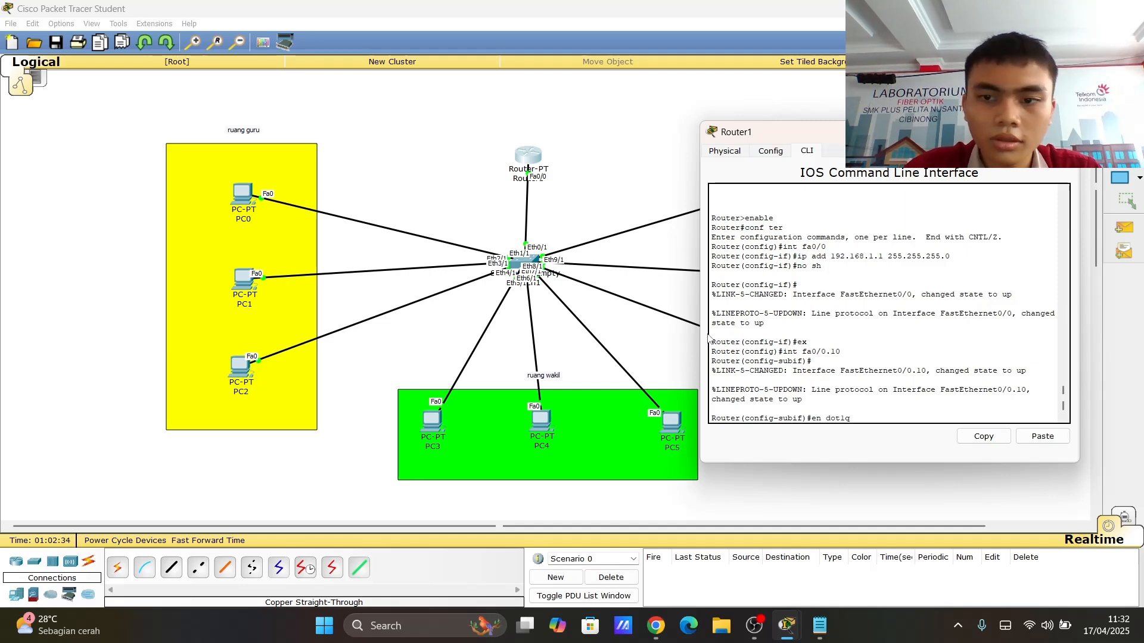
type(" 10")
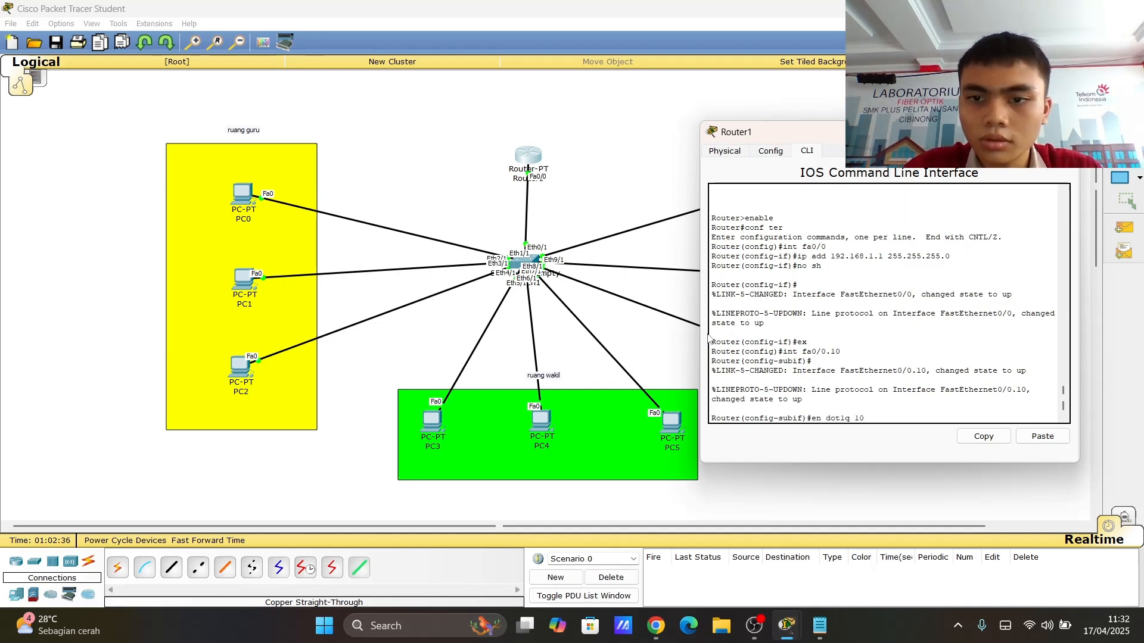
key("Return")
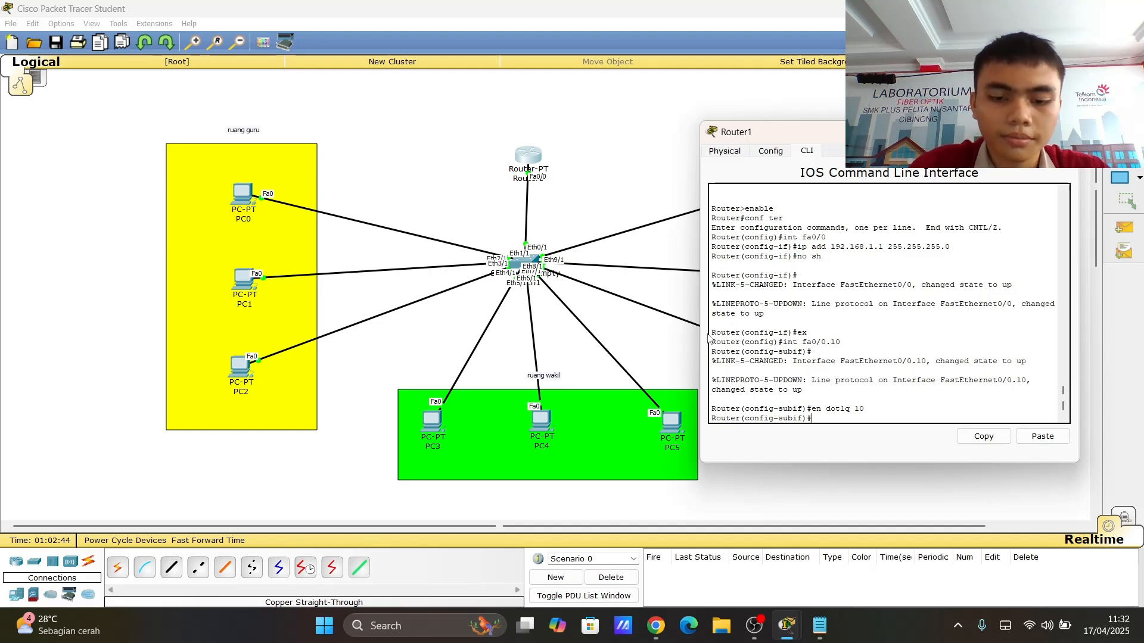
- Give fa0/0.10 the IP address 192.168.2.1 with mask 255.255.255.0 and exit the subinterface
type("ip ")
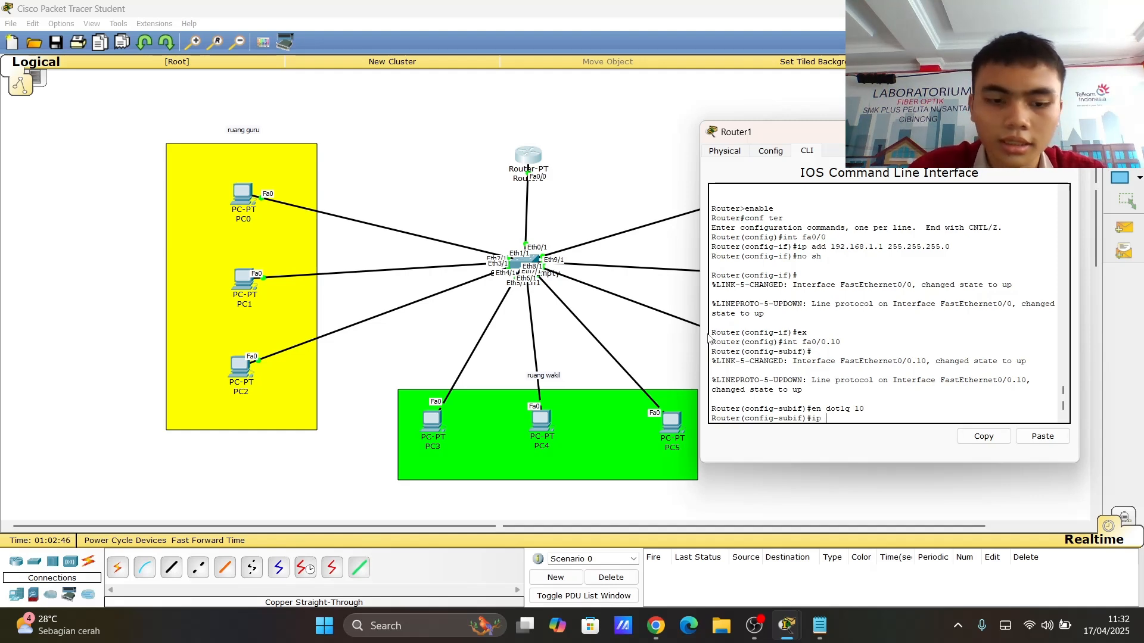
type("add 1")
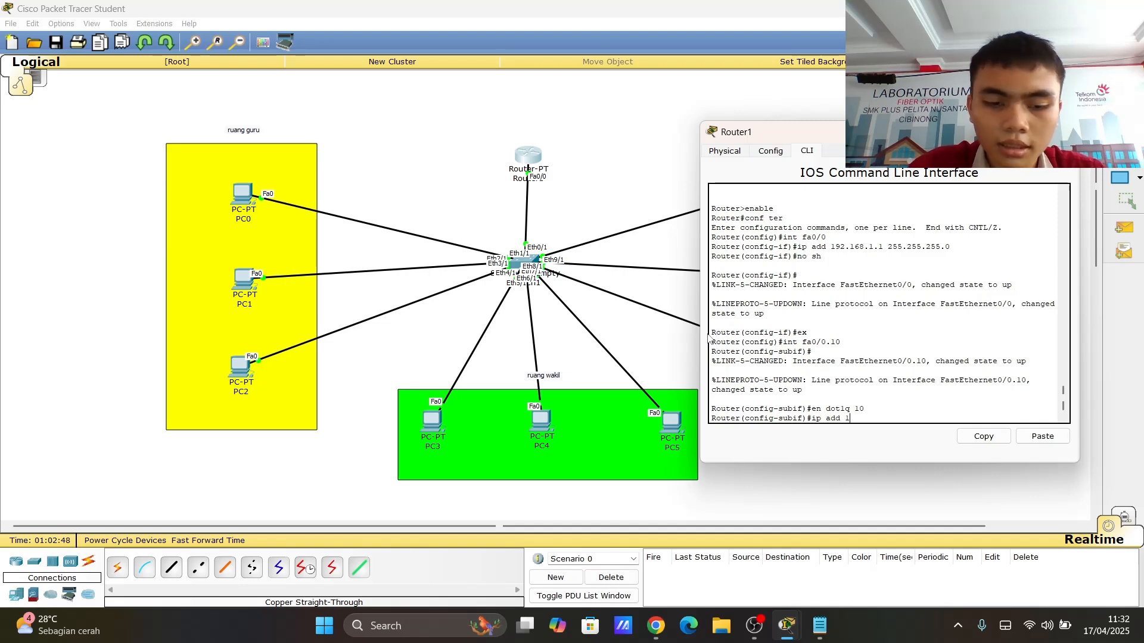
type("92.168.2.1")
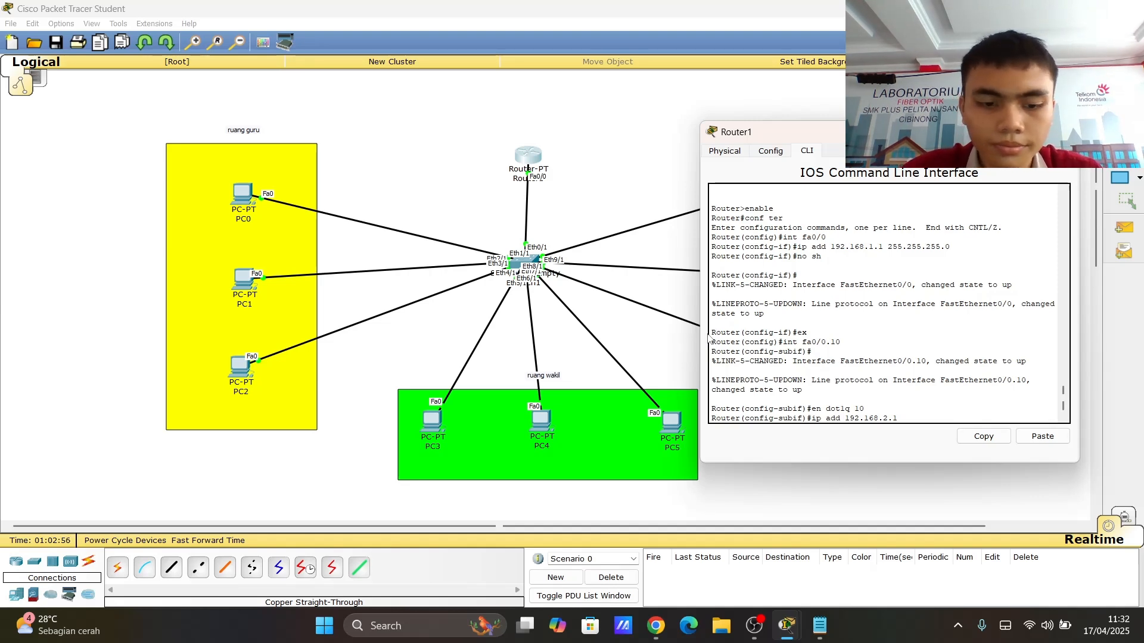
type("255.2")
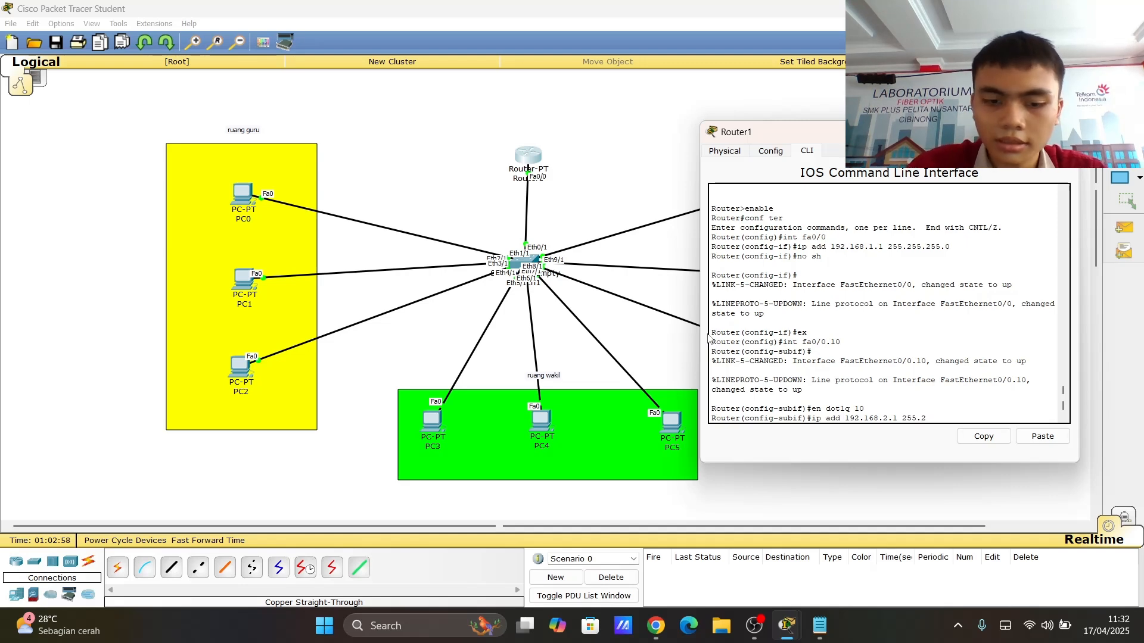
type("55.255.0")
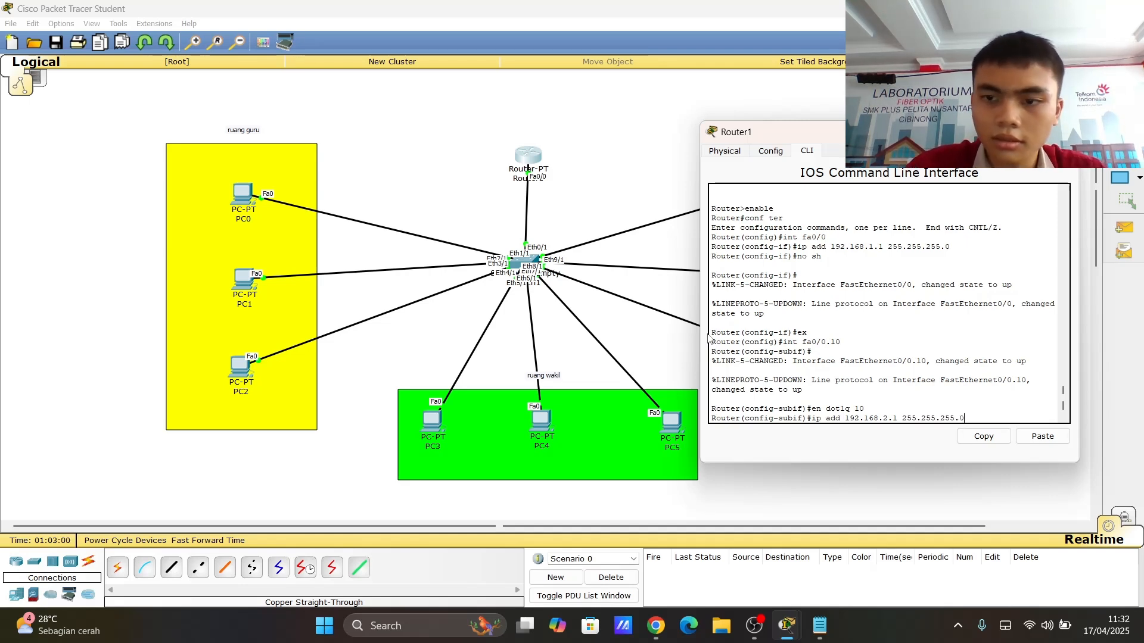
key("Return")
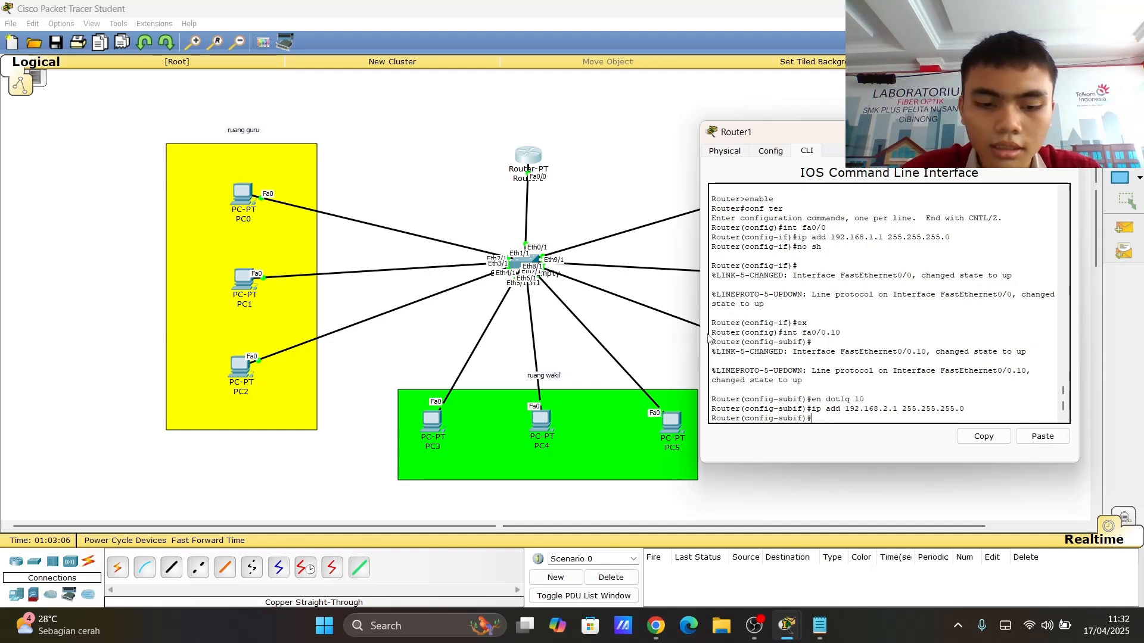
type("exit")
key("Return")
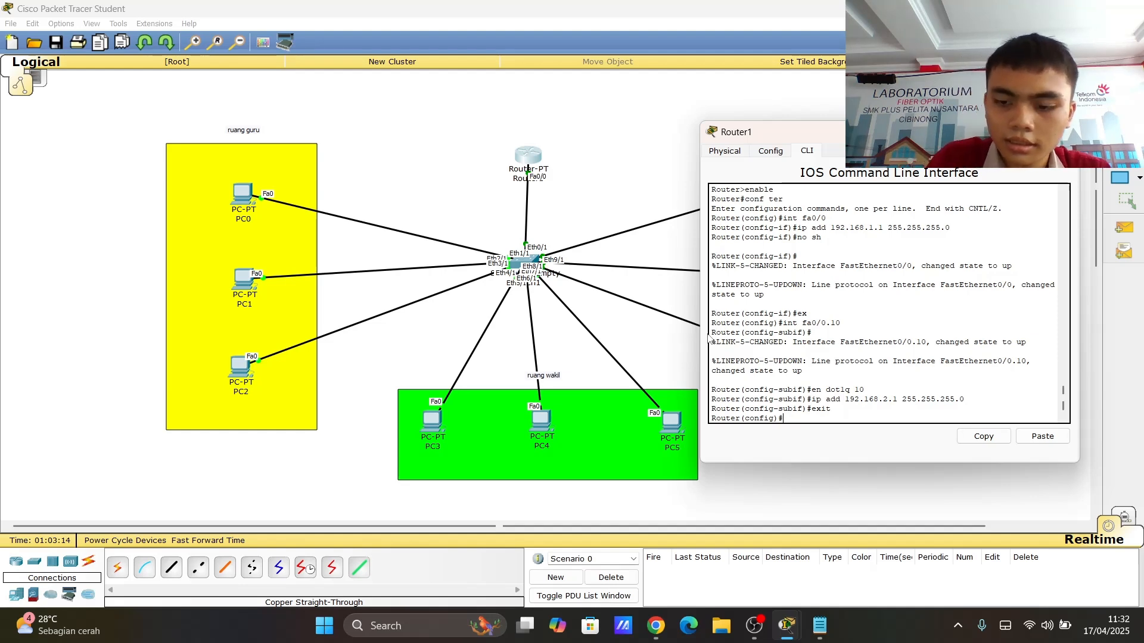
- Create subinterface fa0/0.20 and set its 802.1Q encapsulation for VLAN 20
type("in")
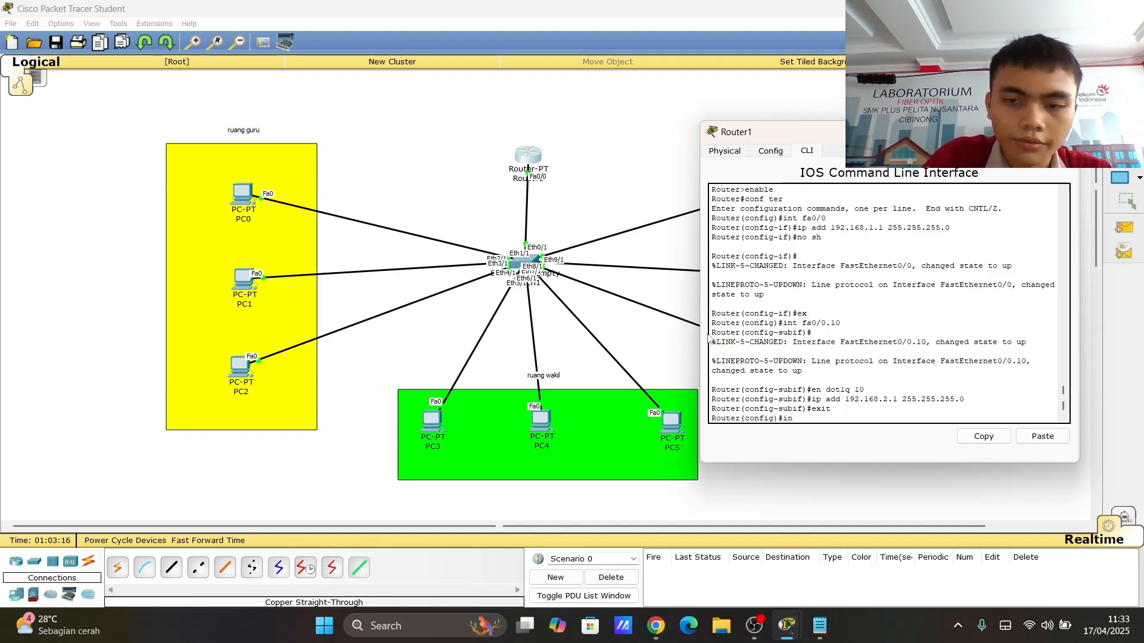
type("t fa")
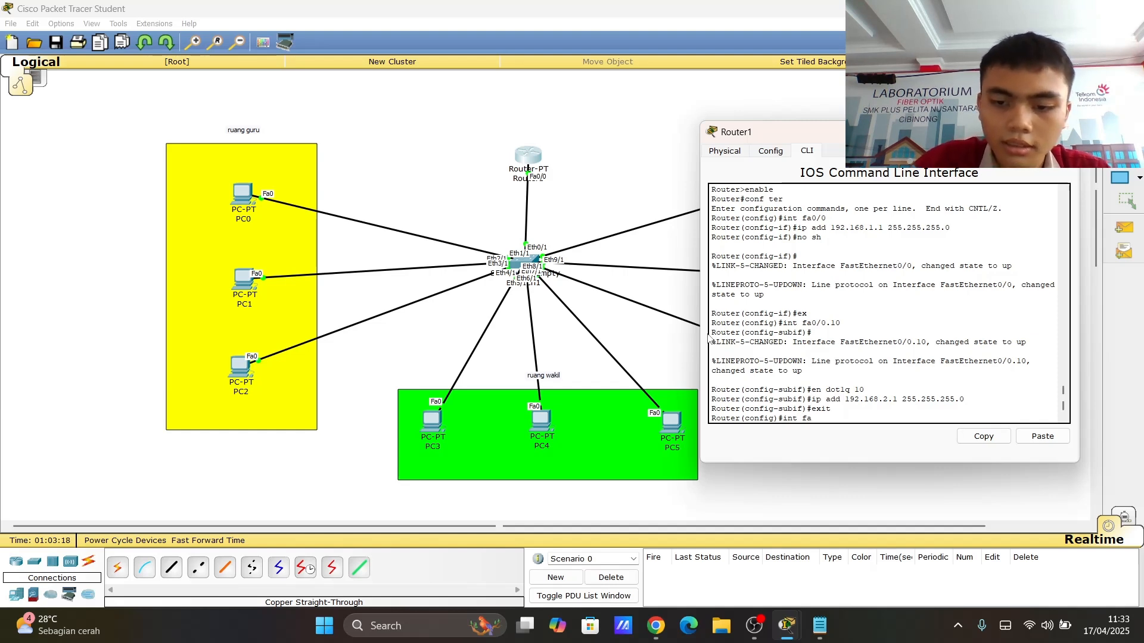
type("0/0.20")
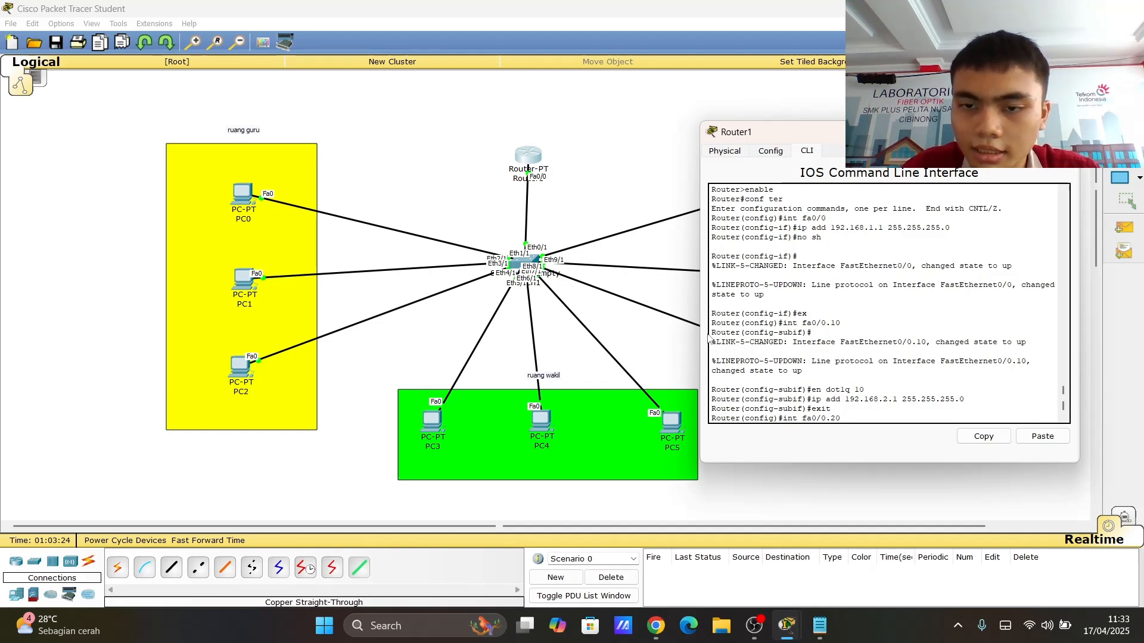
key("Return")
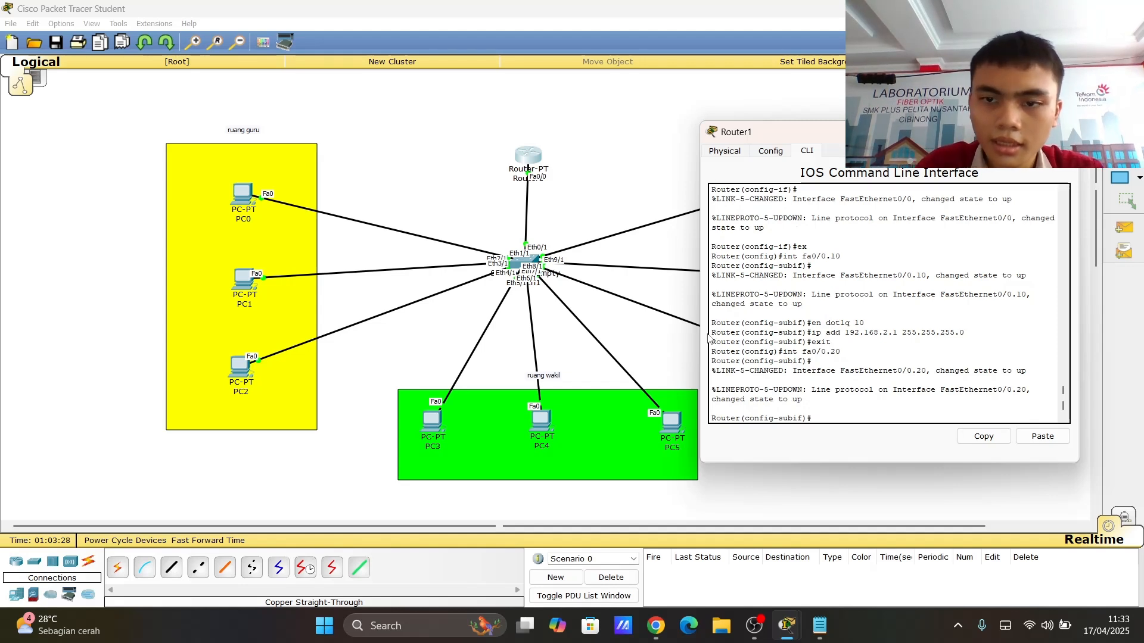
type("ip add")
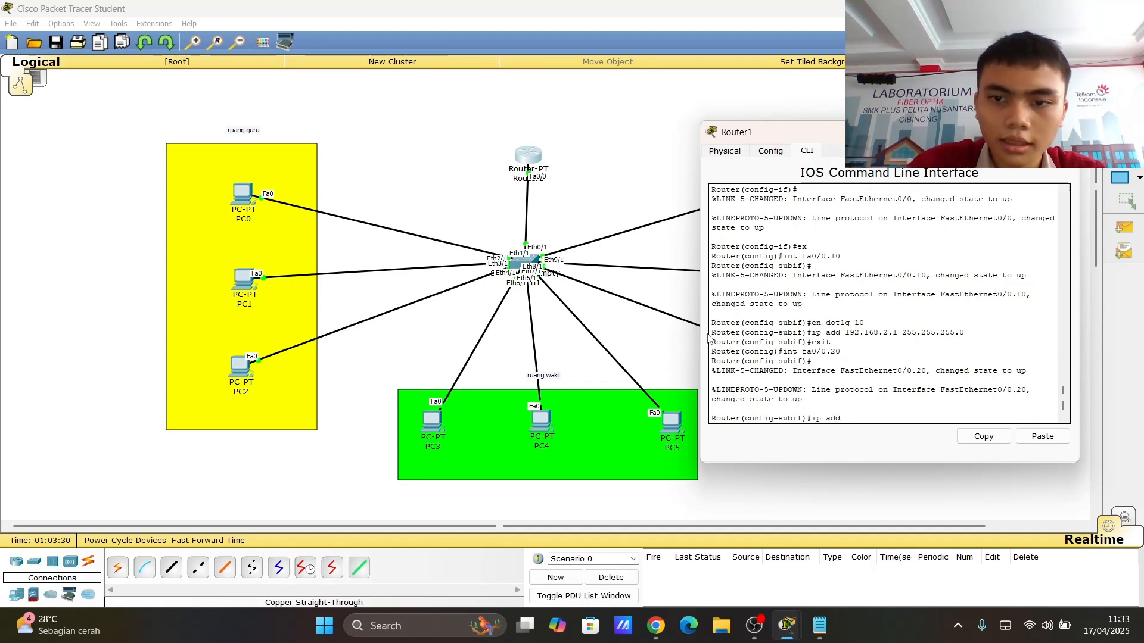
key("BackSpace")
key("BackSpace")
key("BackSpace")
key("BackSpace")
key("BackSpace")
key("BackSpace")
type("e")
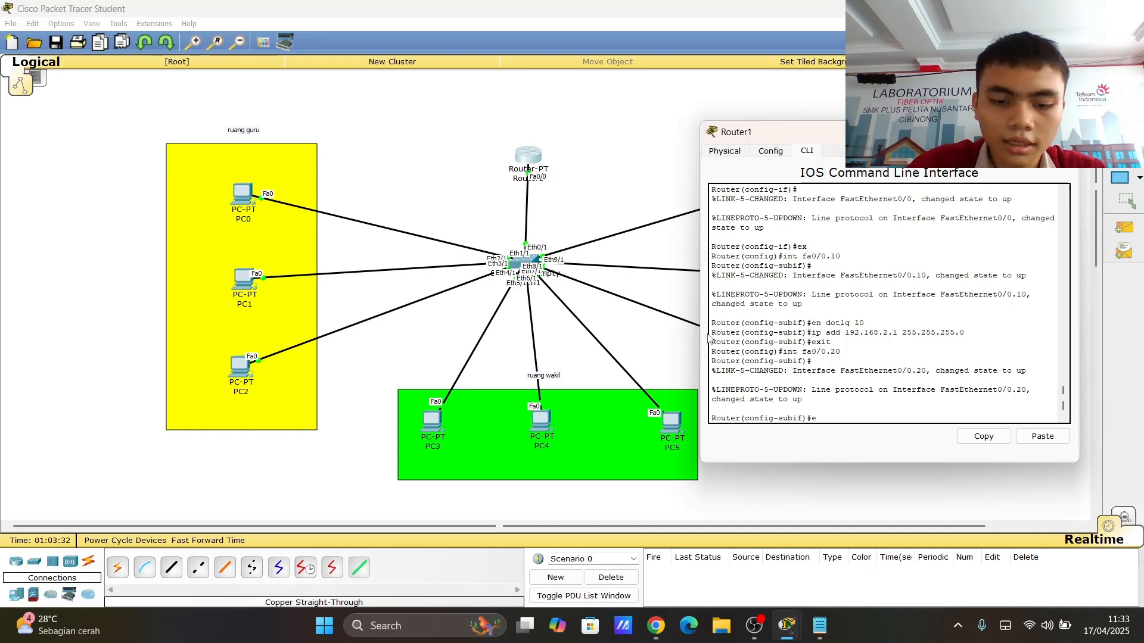
type("n dot1q")
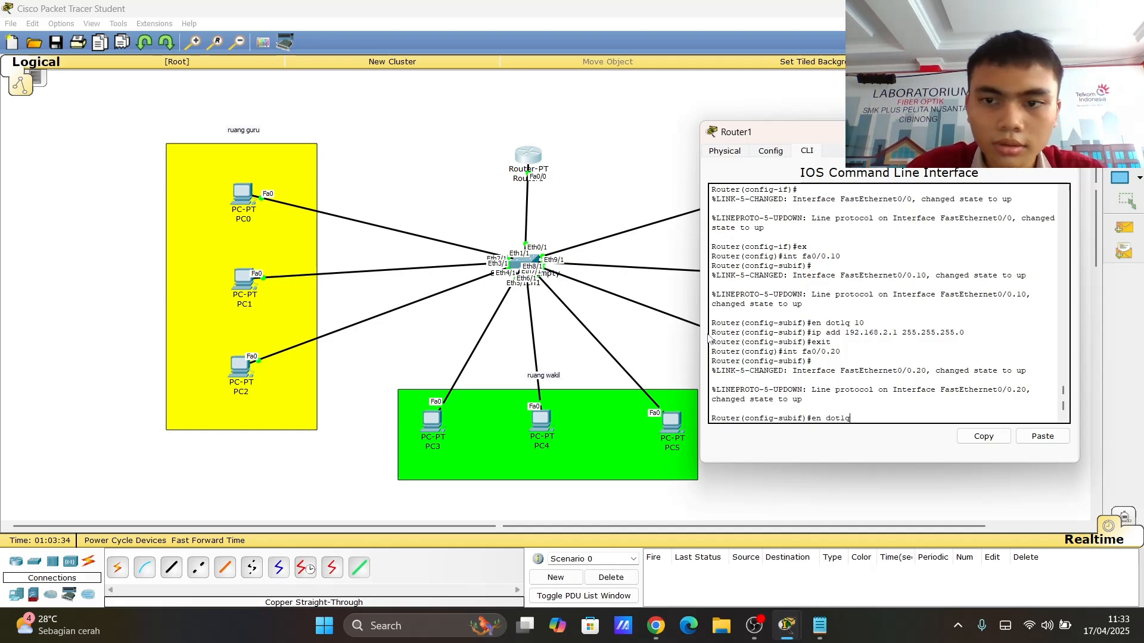
type(" 20")
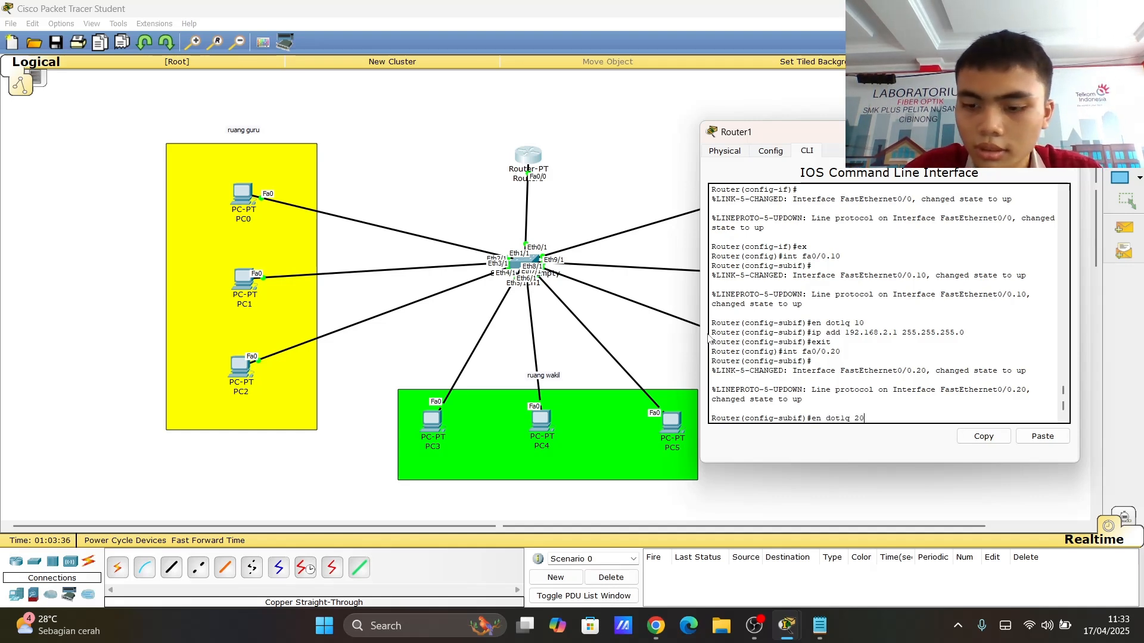
key("Return")
- Give fa0/0.20 the IP address 192.168.3.1 with mask 255.255.255.0 and exit the subinterface
type("ip")
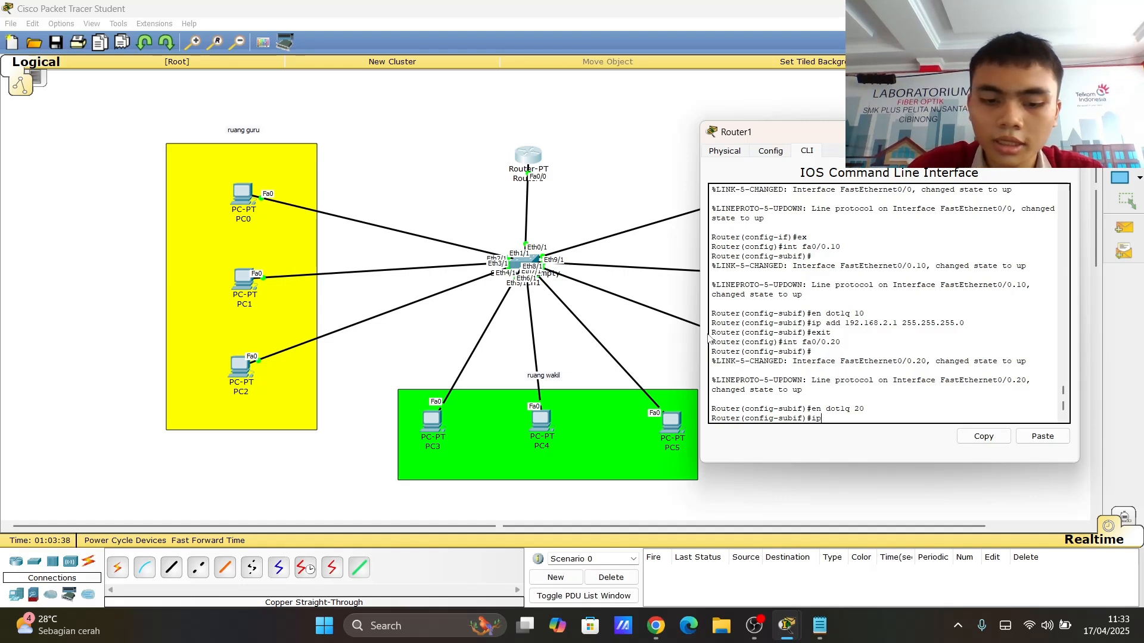
type(" add ")
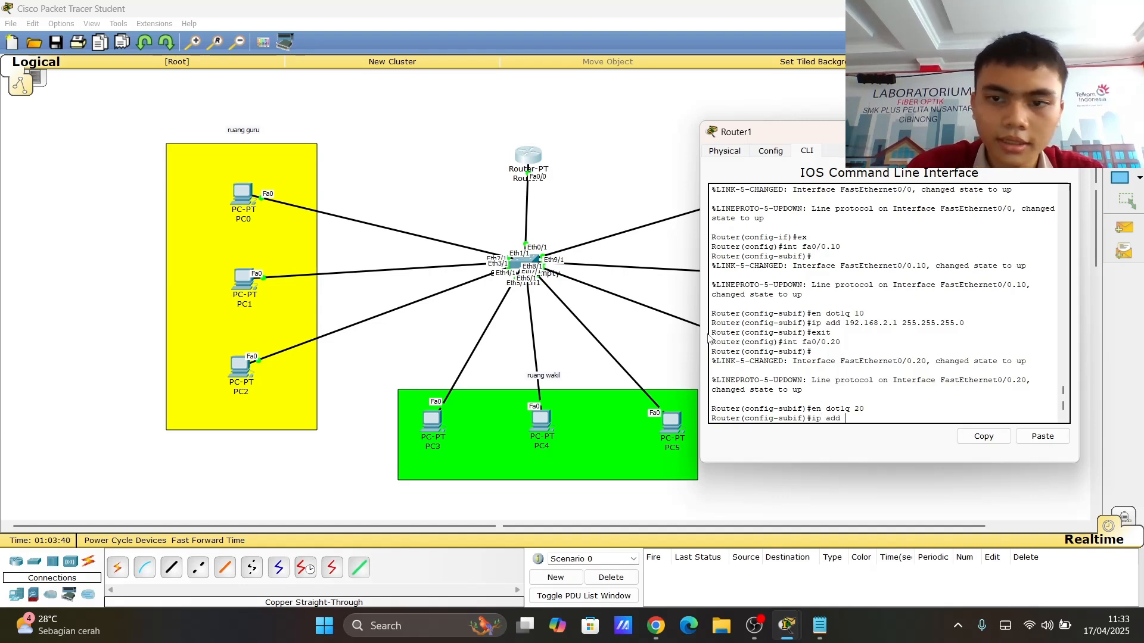
type("192.168")
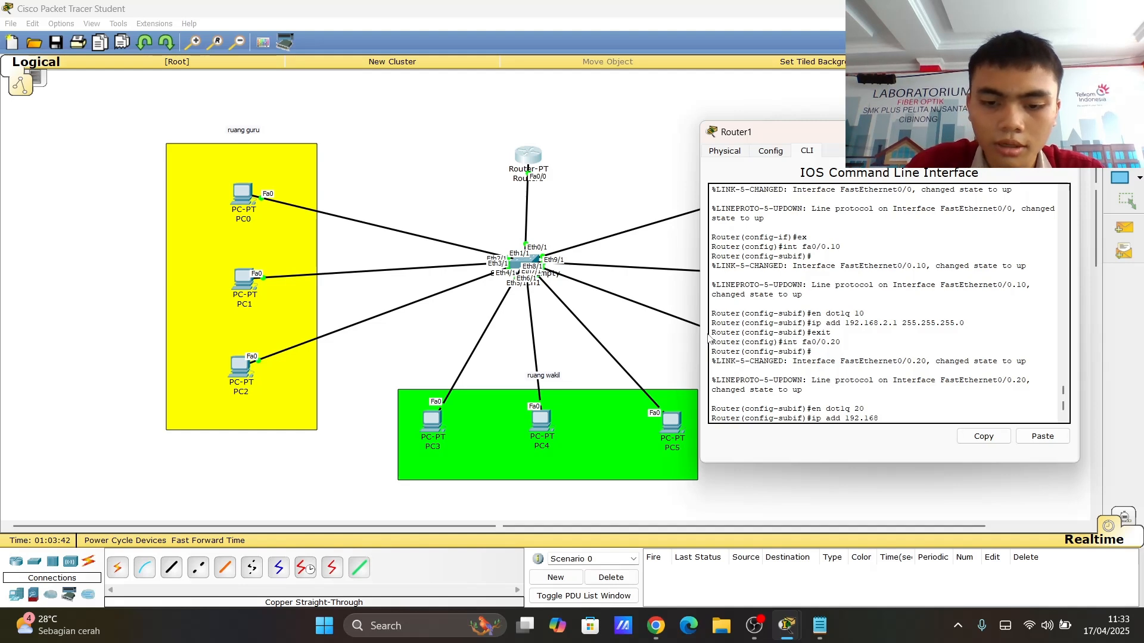
type(".3")
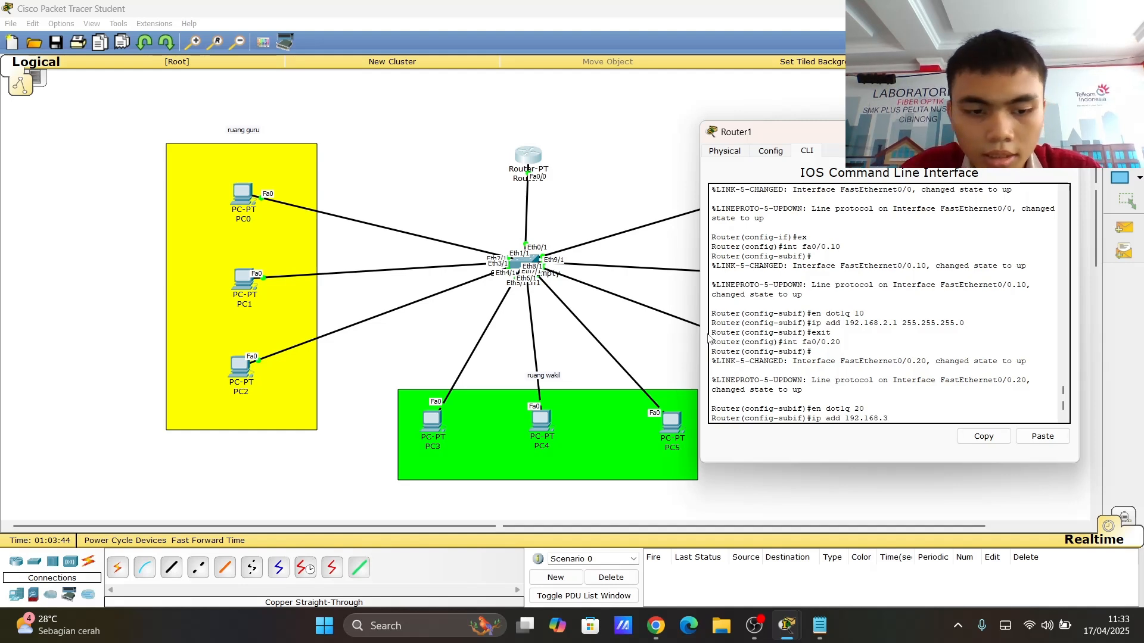
type(".1 255")
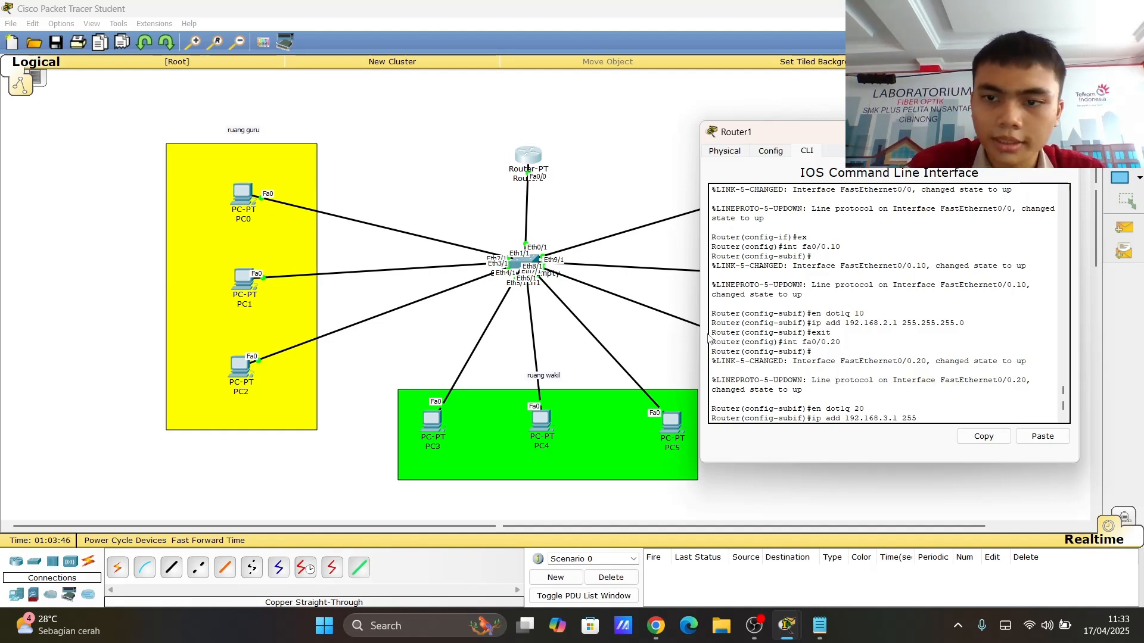
type(".255.255")
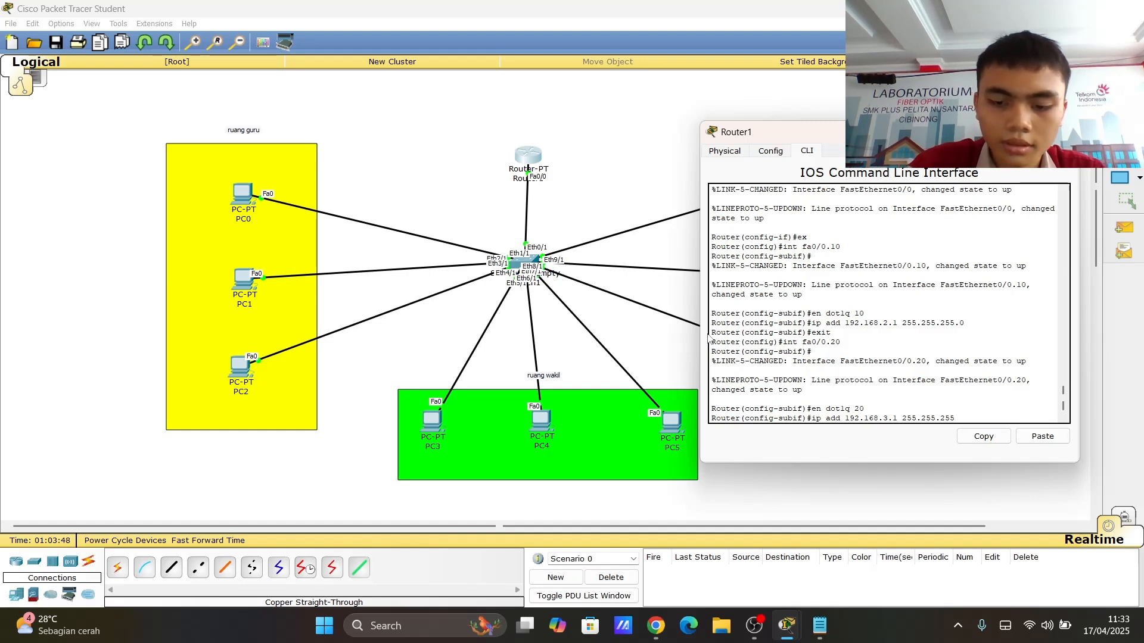
type(".0")
key("Return")
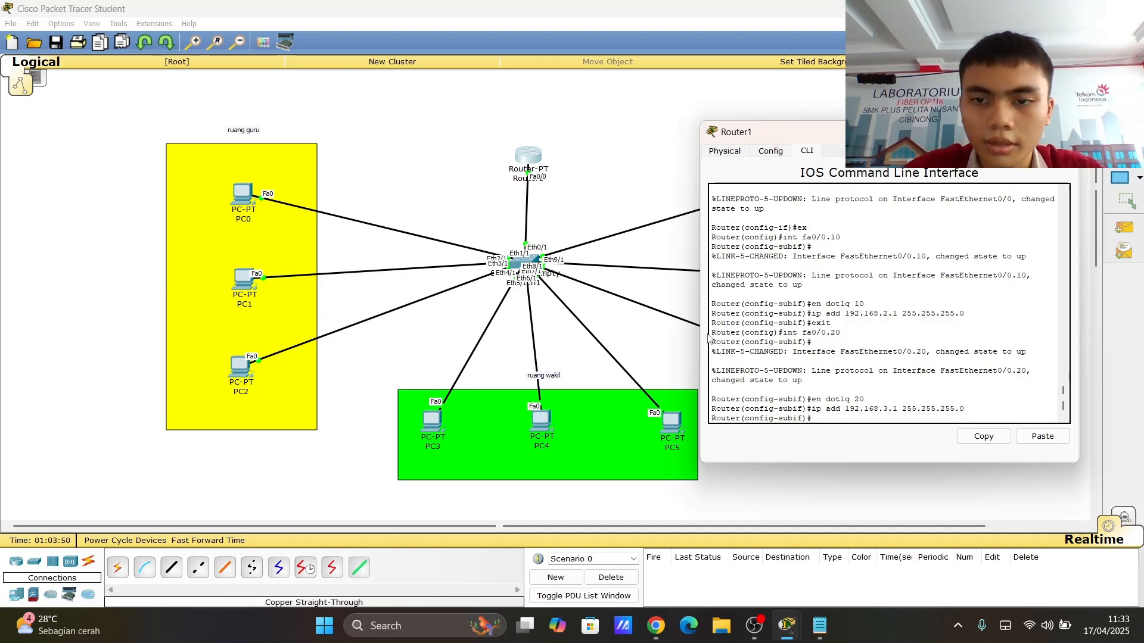
type("ex")
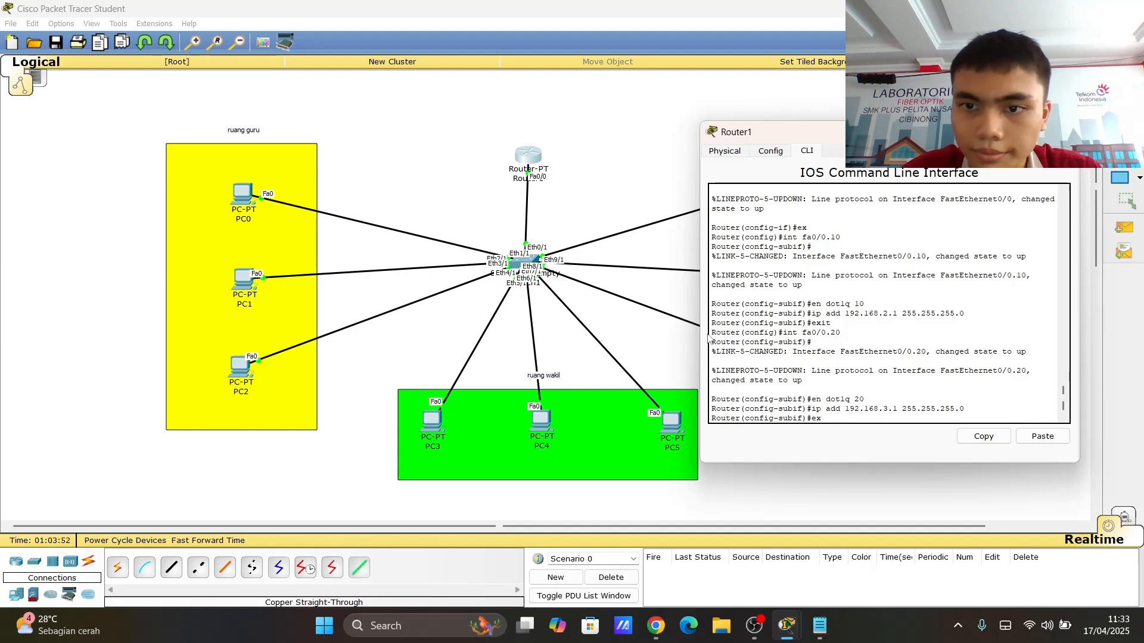
key("Return")
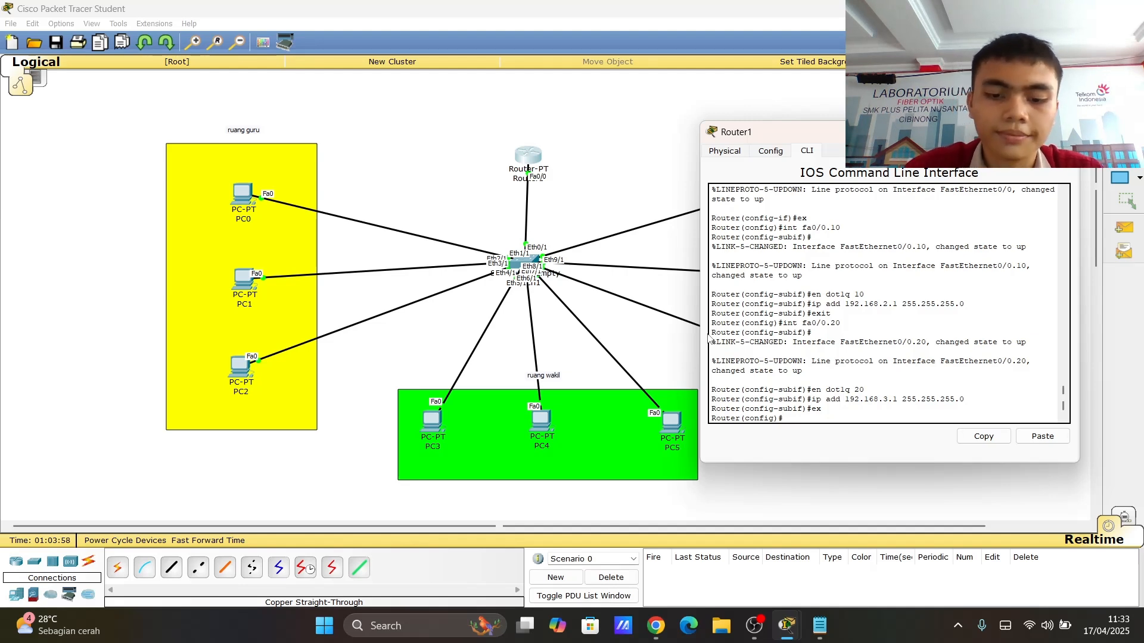
- Create subinterface fa0/0.30 and set its 802.1Q encapsulation for VLAN 30
type("int fa0/")
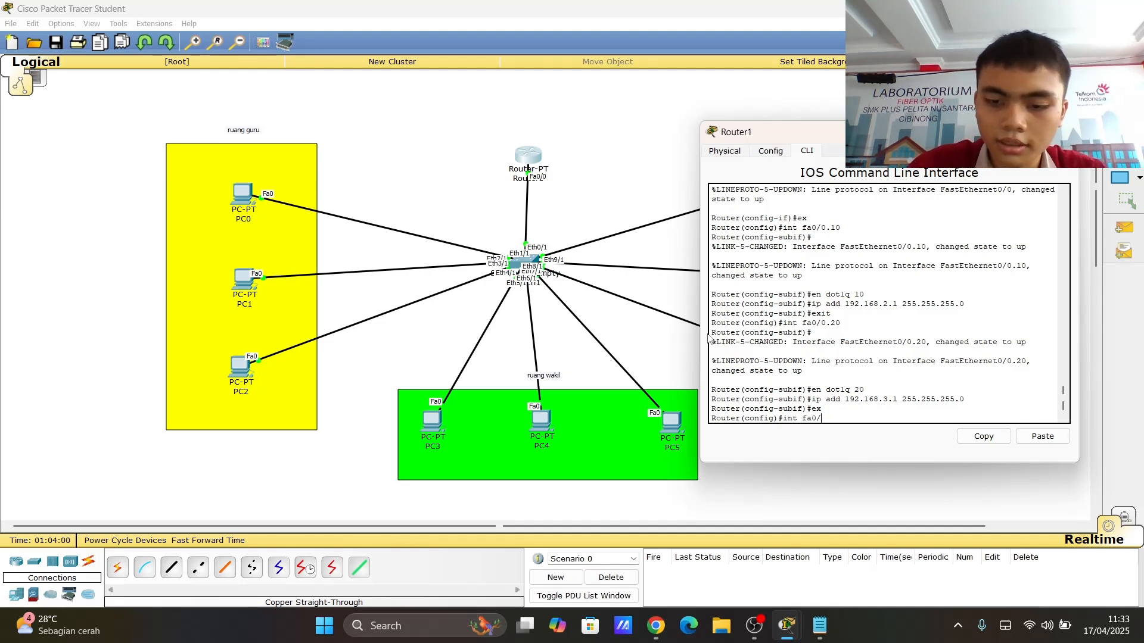
type("0.30")
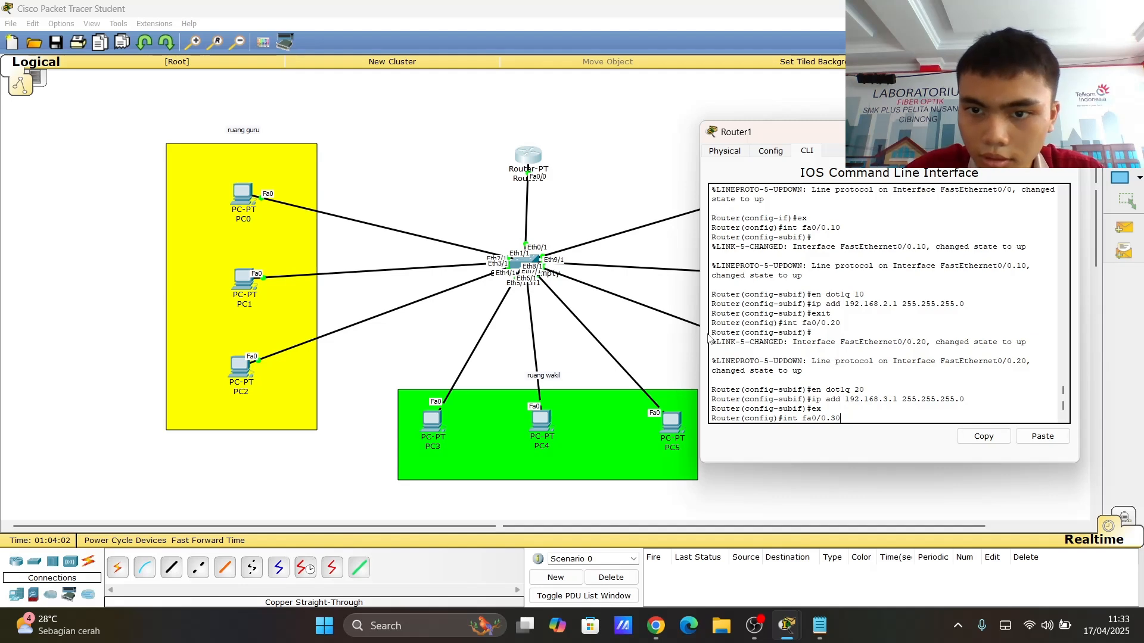
key("Return")
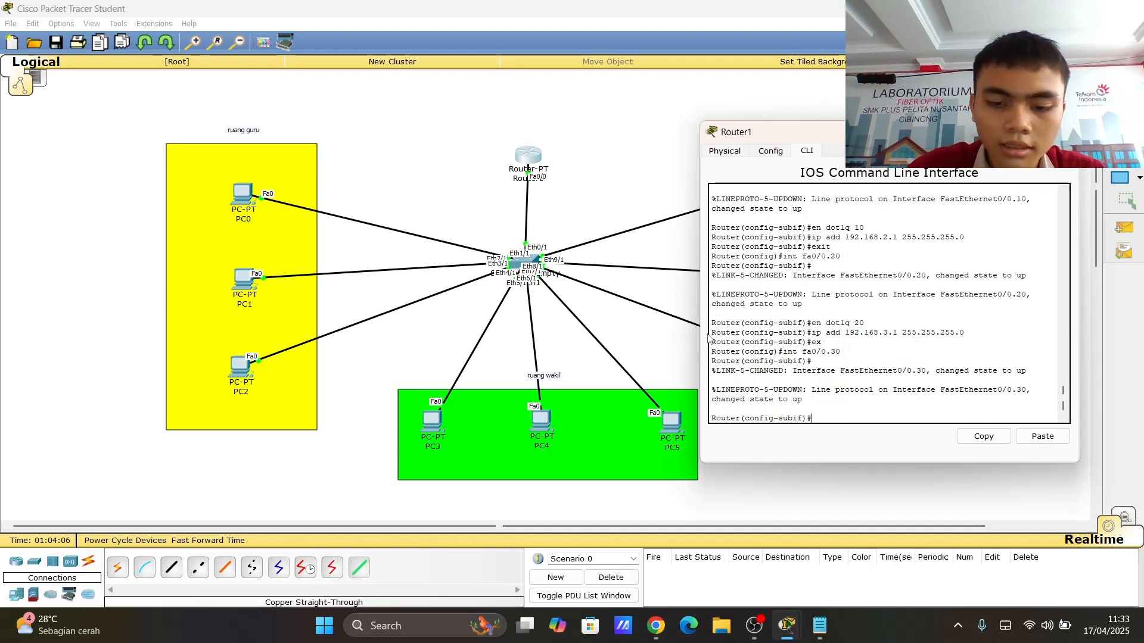
type("en do")
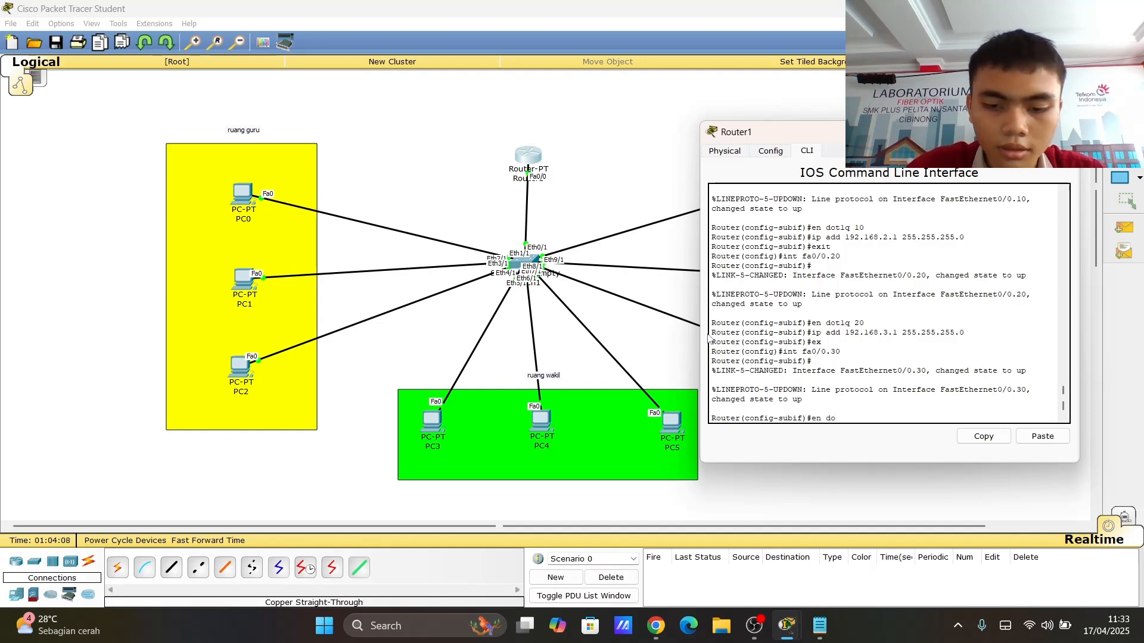
type("t1q 30")
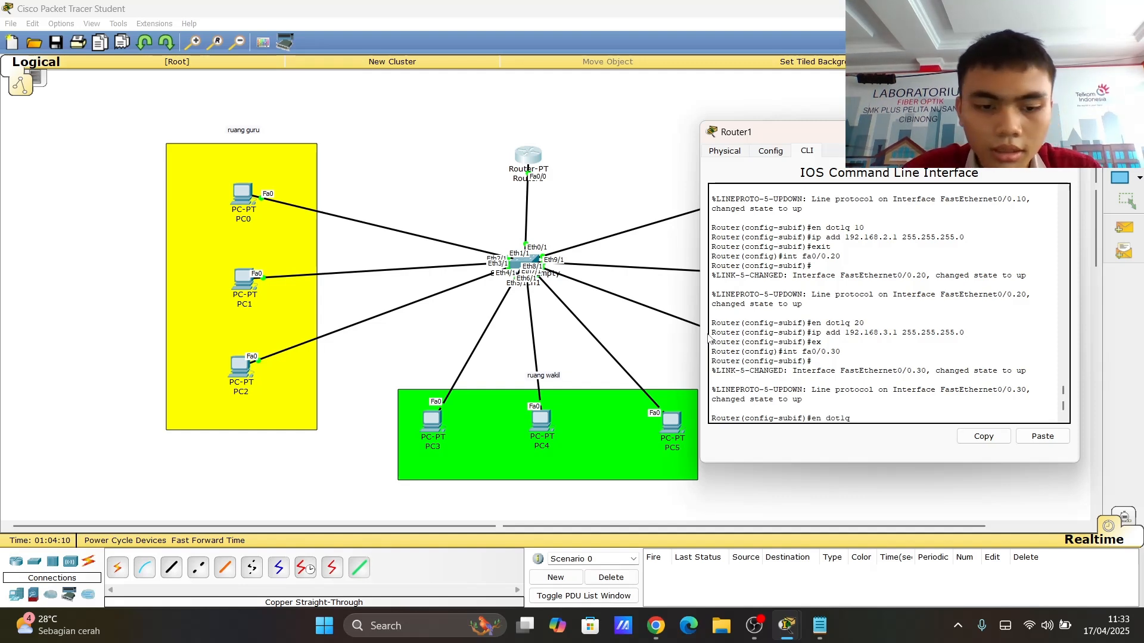
key("Return")
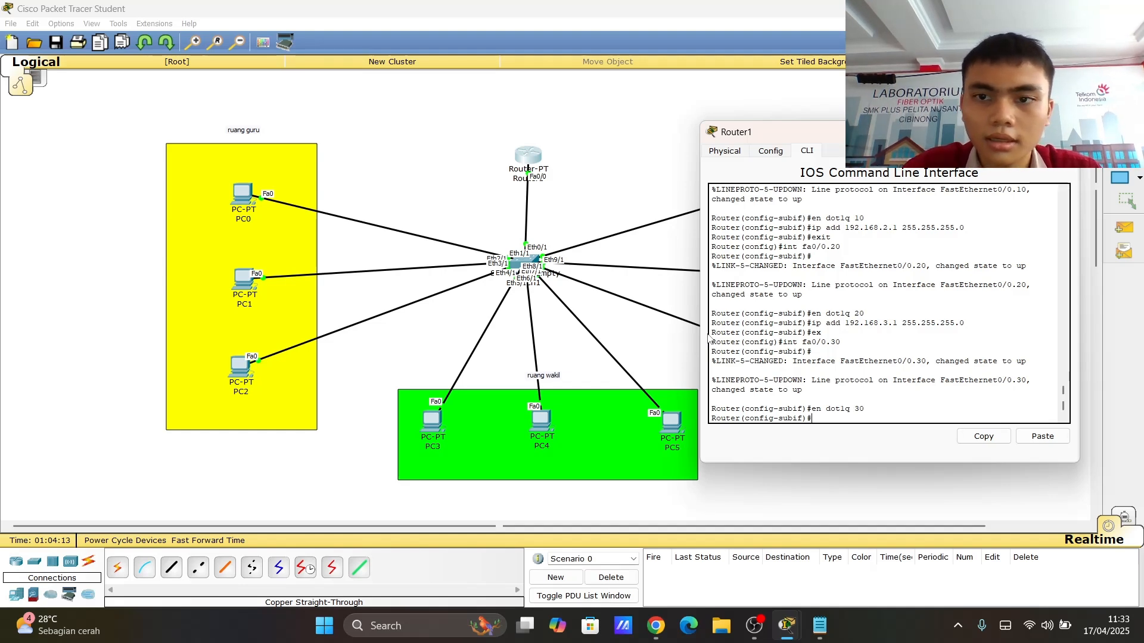
- Give fa0/0.30 the IP address 192.168.4.1 with mask 255.255.255.0 and exit the subinterface
type("ip")
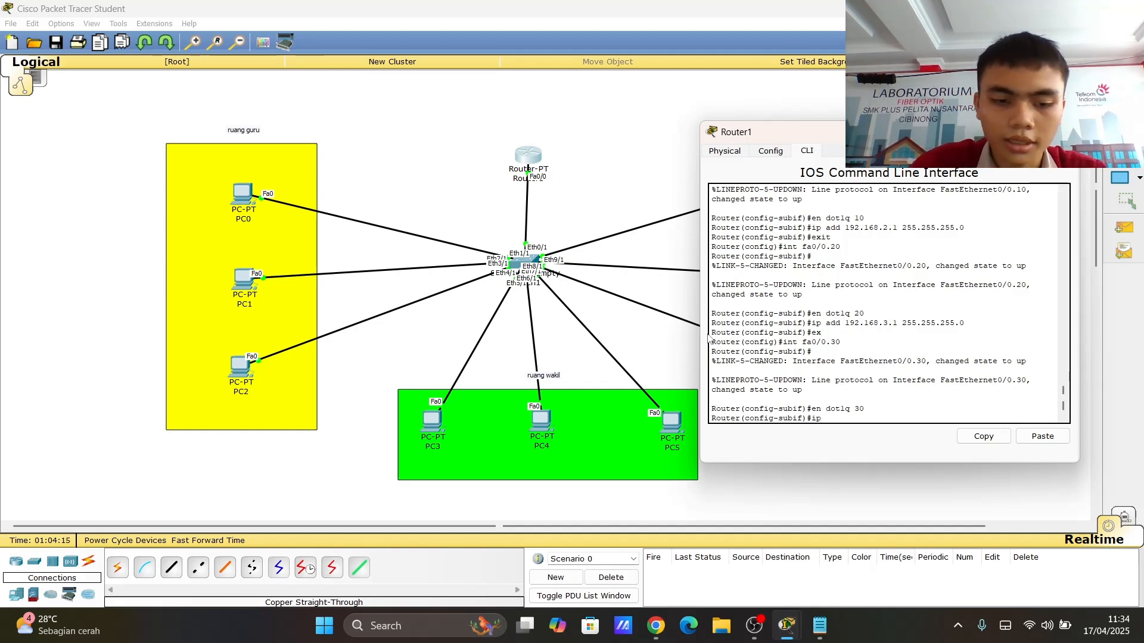
type(" add 192.168.4.1")
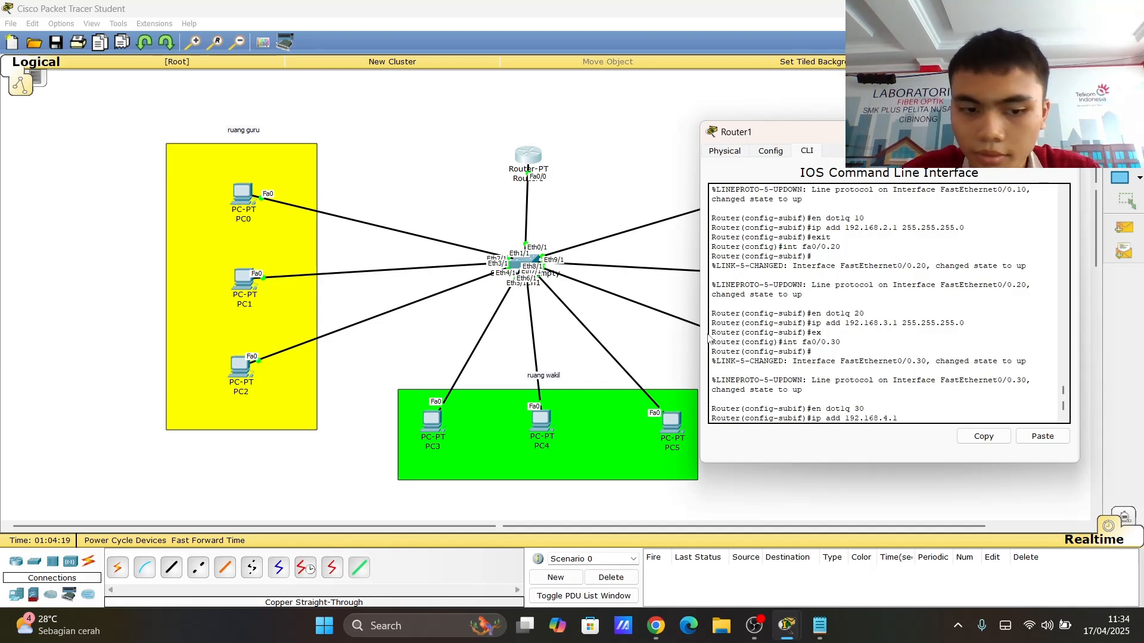
type(" 255.255.")
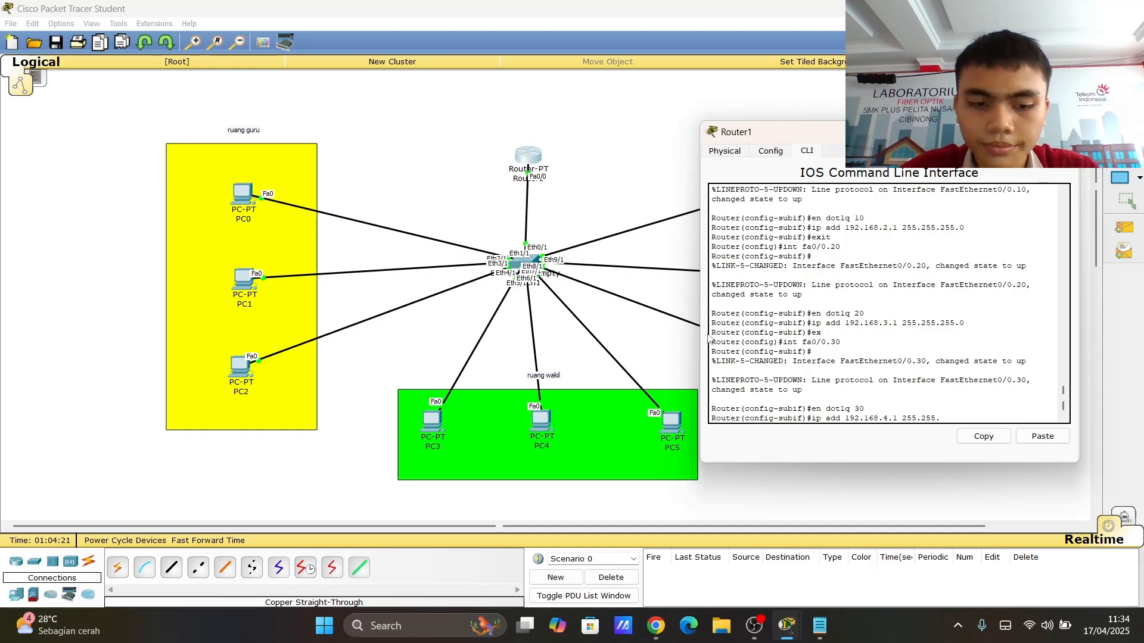
type("255.0")
key("Return")
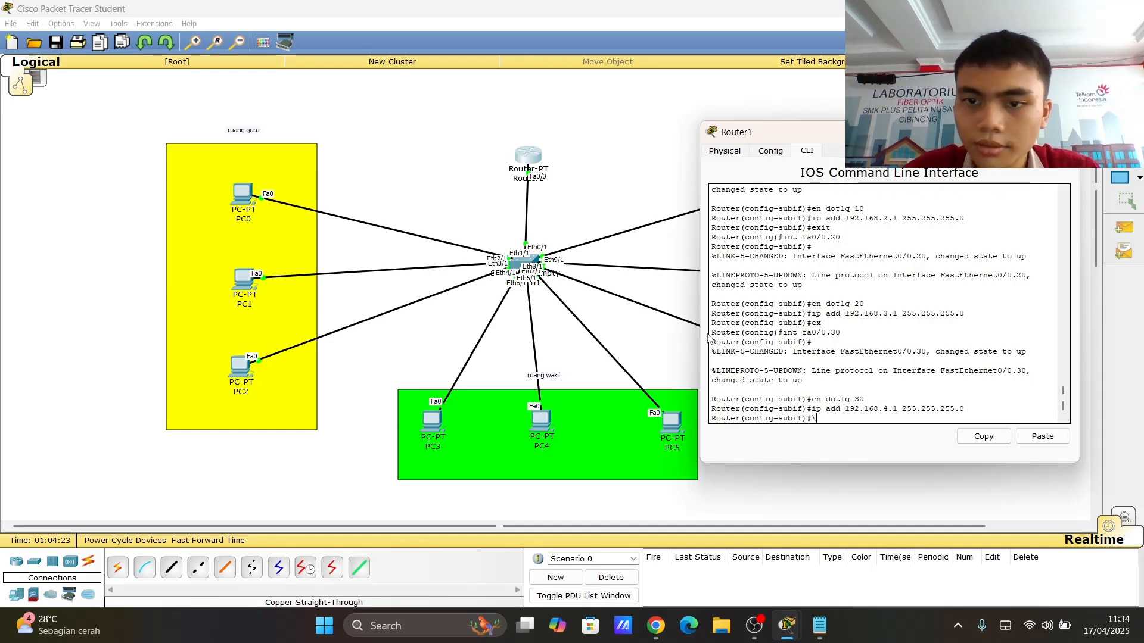
type("\\\\")
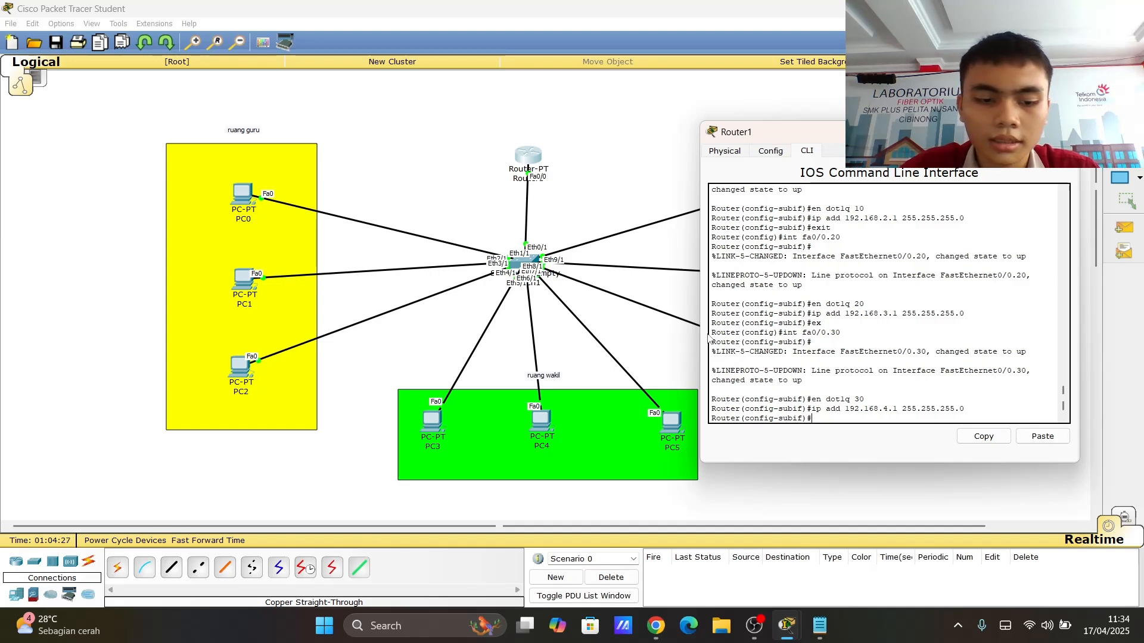
type("ex")
key("Return")
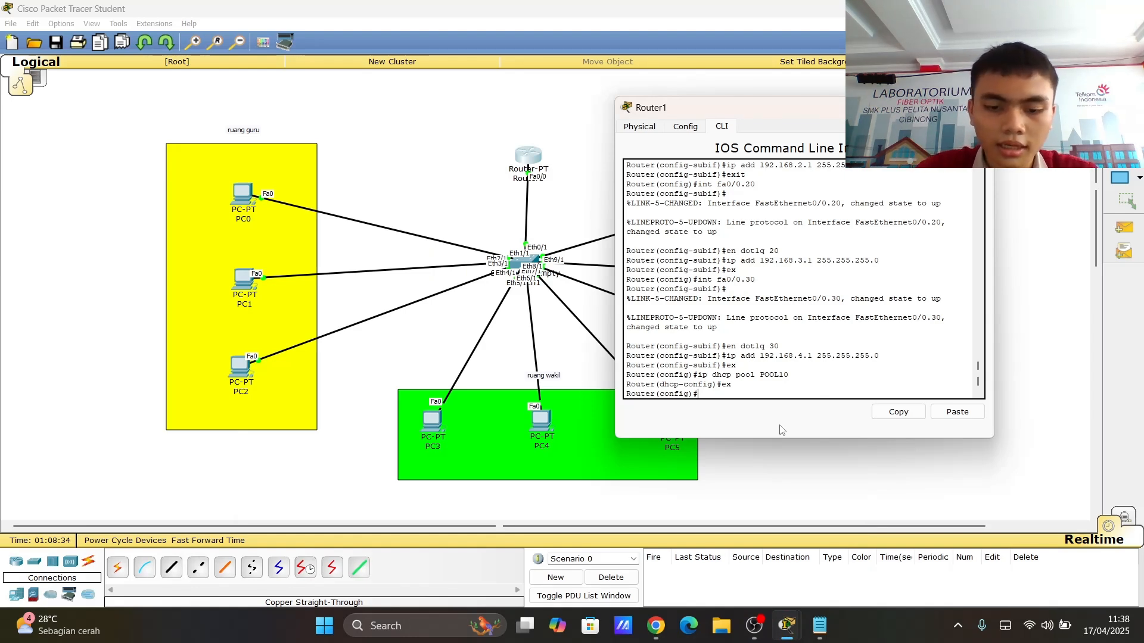
- Enter DHCP pool POOL10 and set its network to 192.168.2.0 with mask 255.255.255.0
type("p dhc")
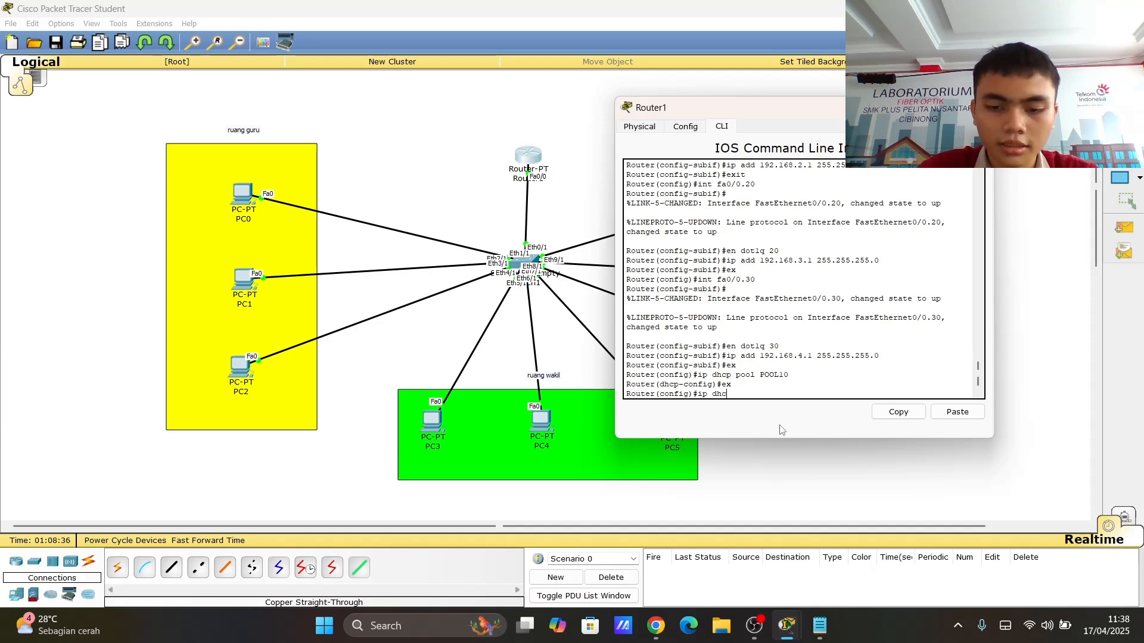
type("p pool")
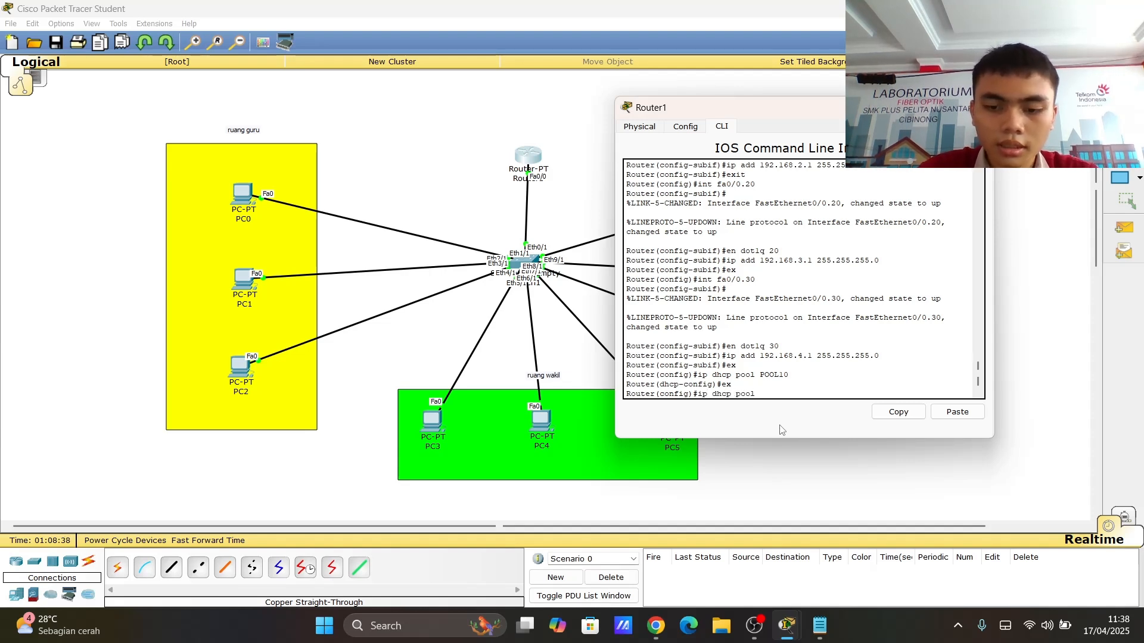
type(" POOL")
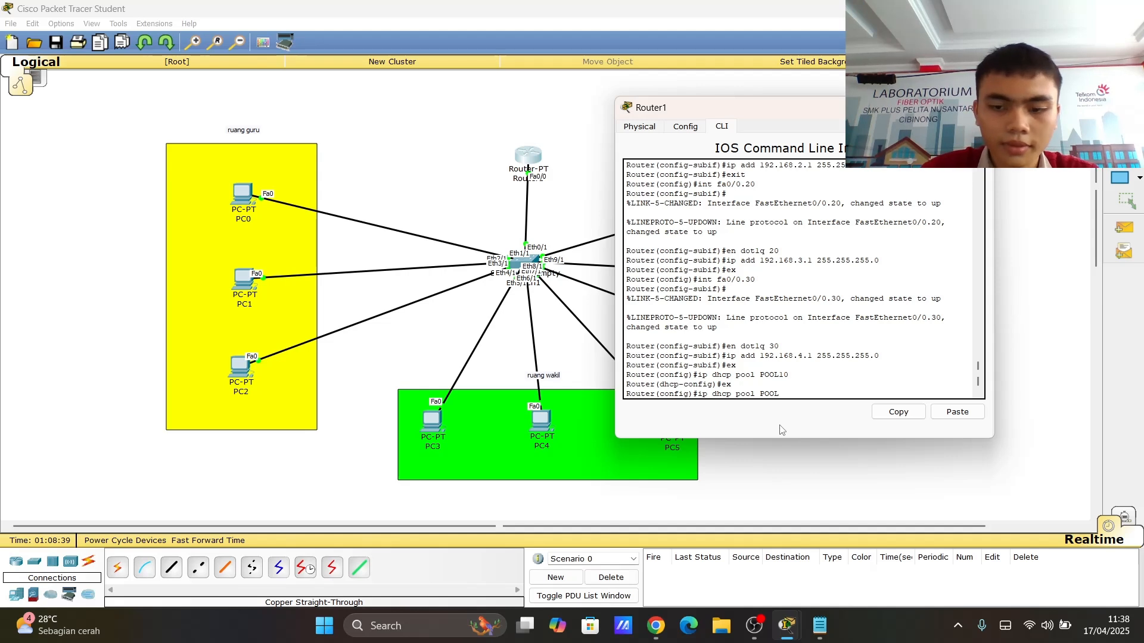
type("10")
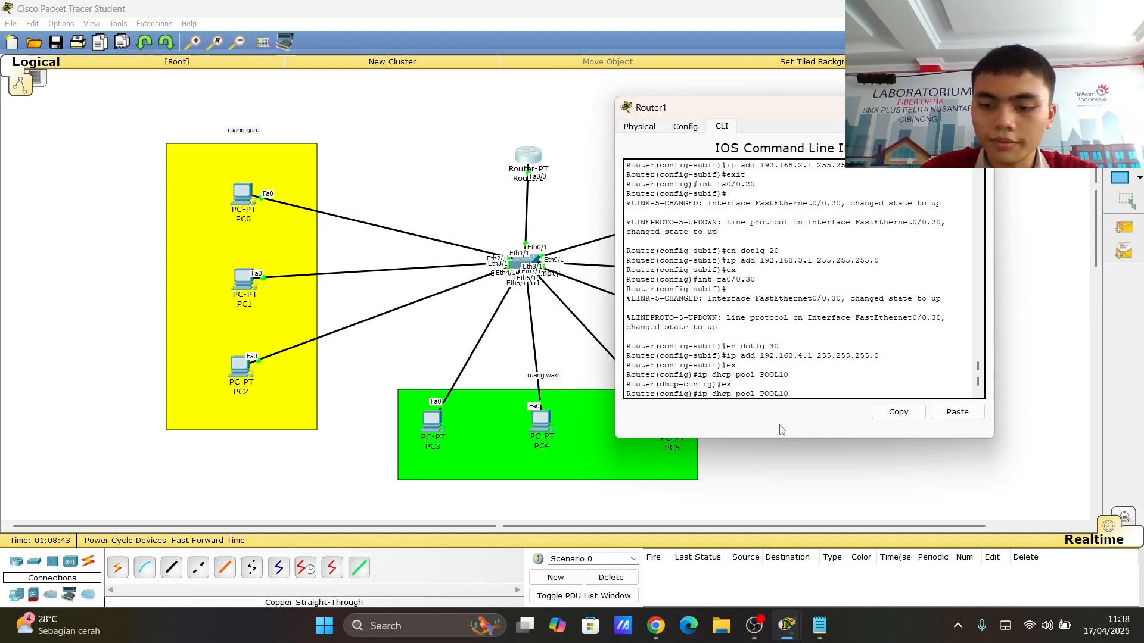
key("Return")
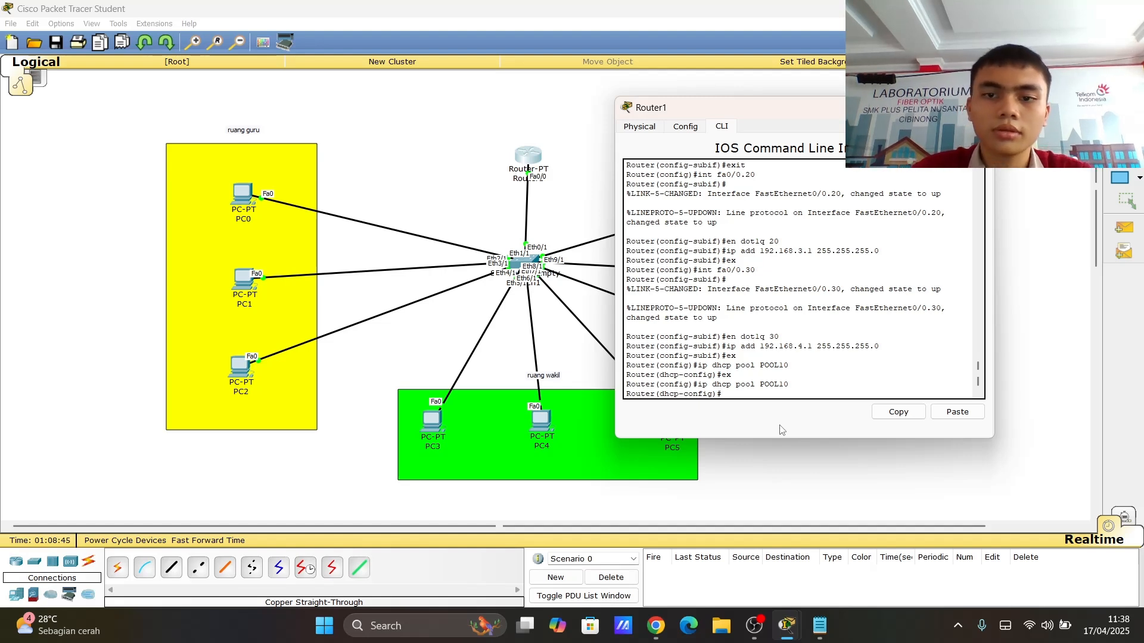
type("ne")
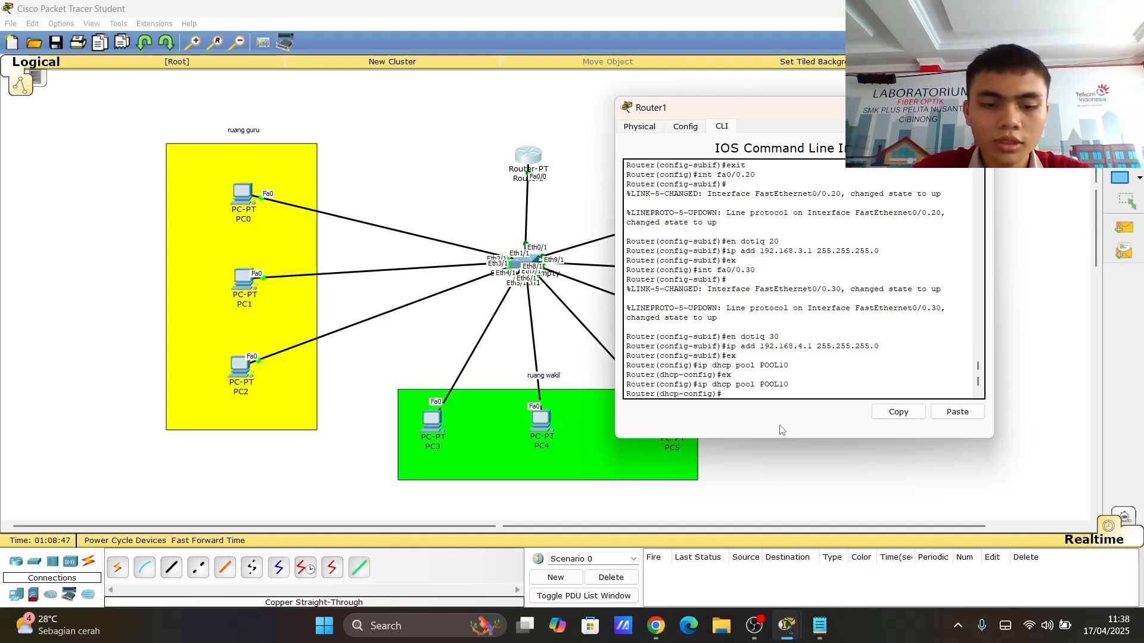
type("twork")
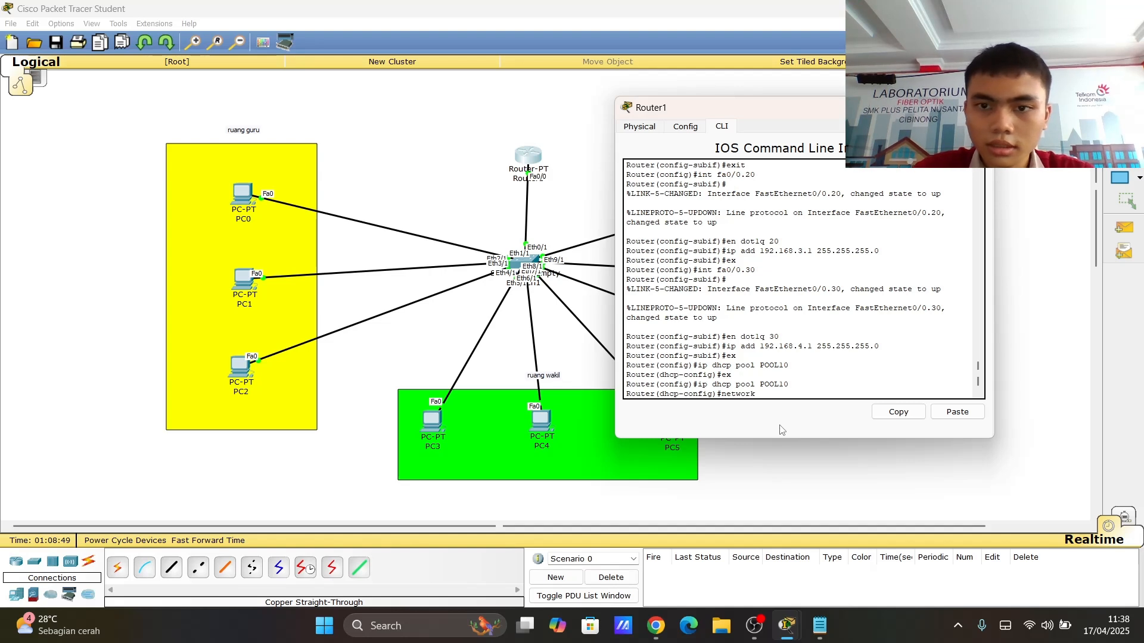
type(" 192.168")
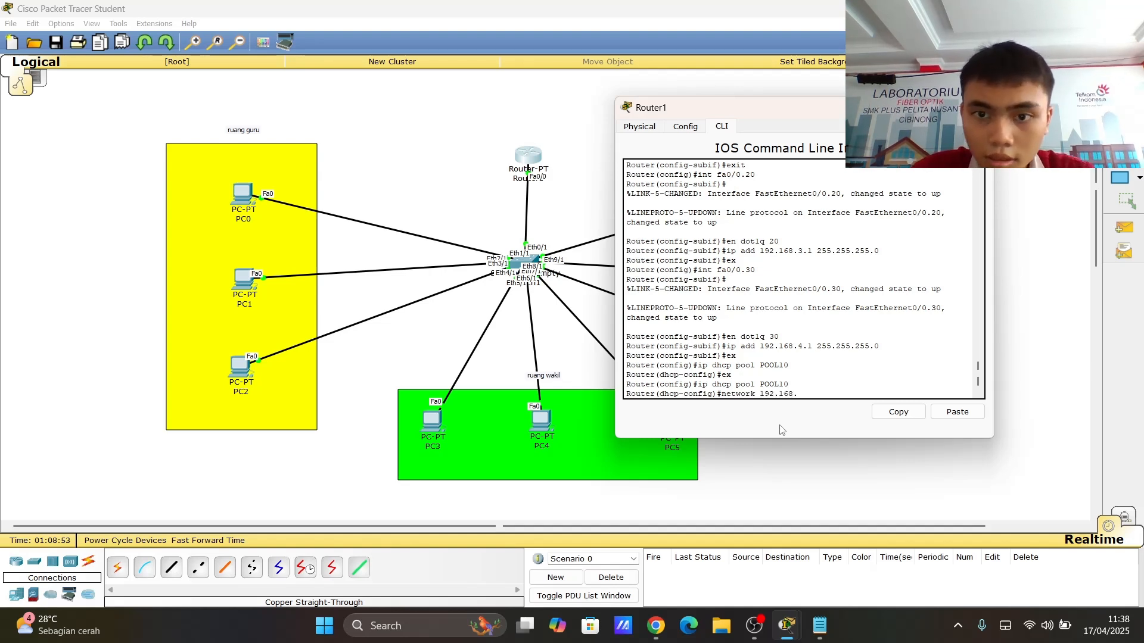
type(".2.0")
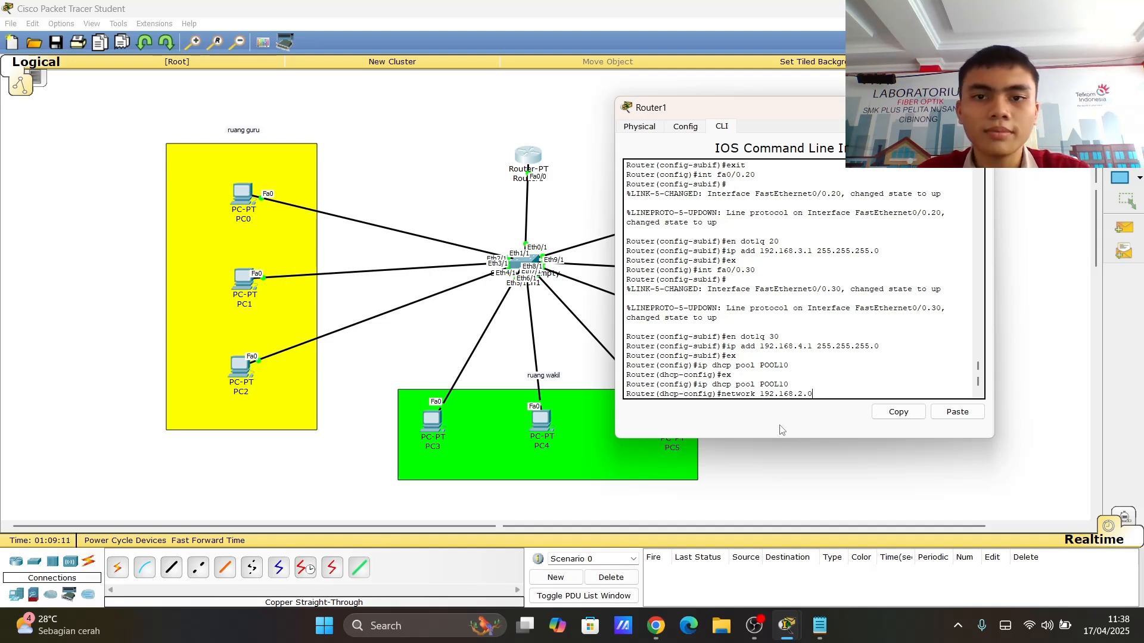
type("25")
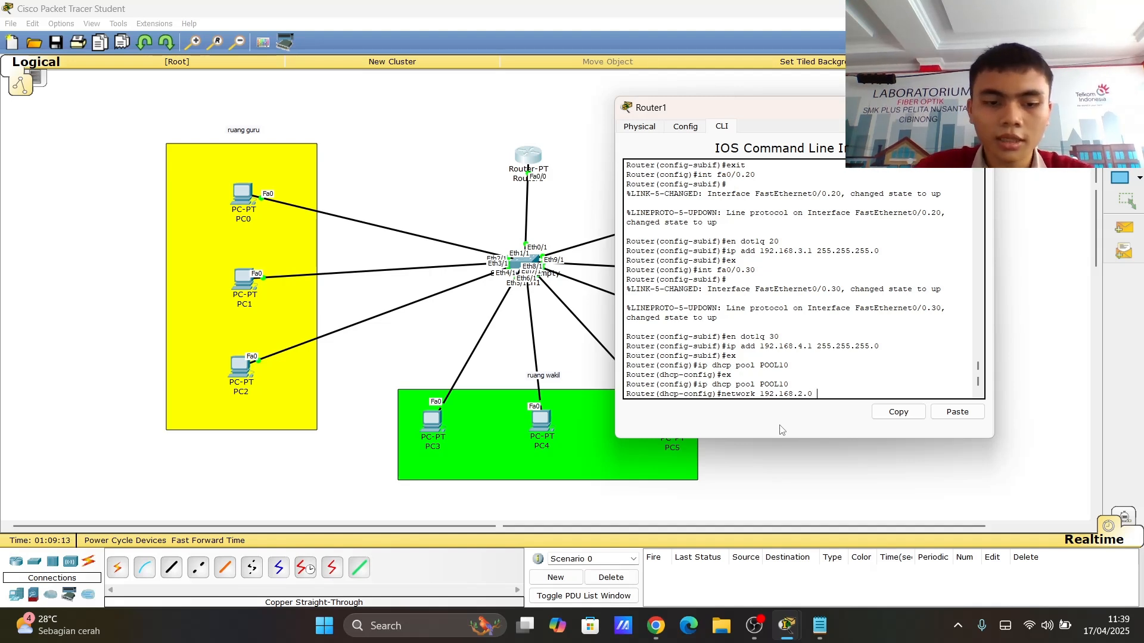
type("5.255.")
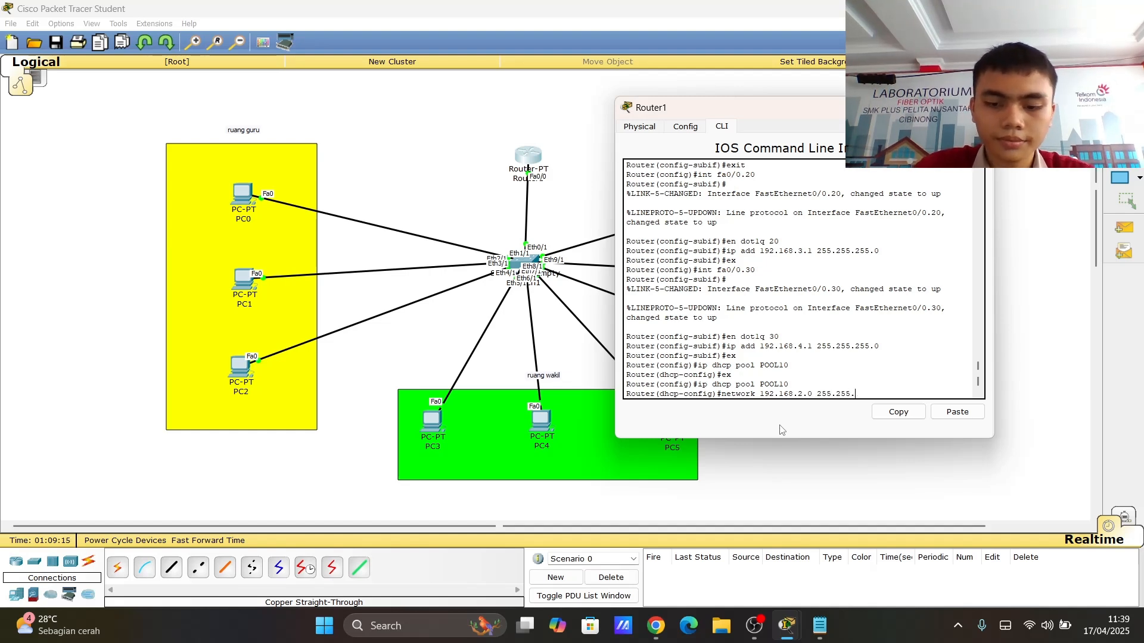
type("255.0")
key("Return")
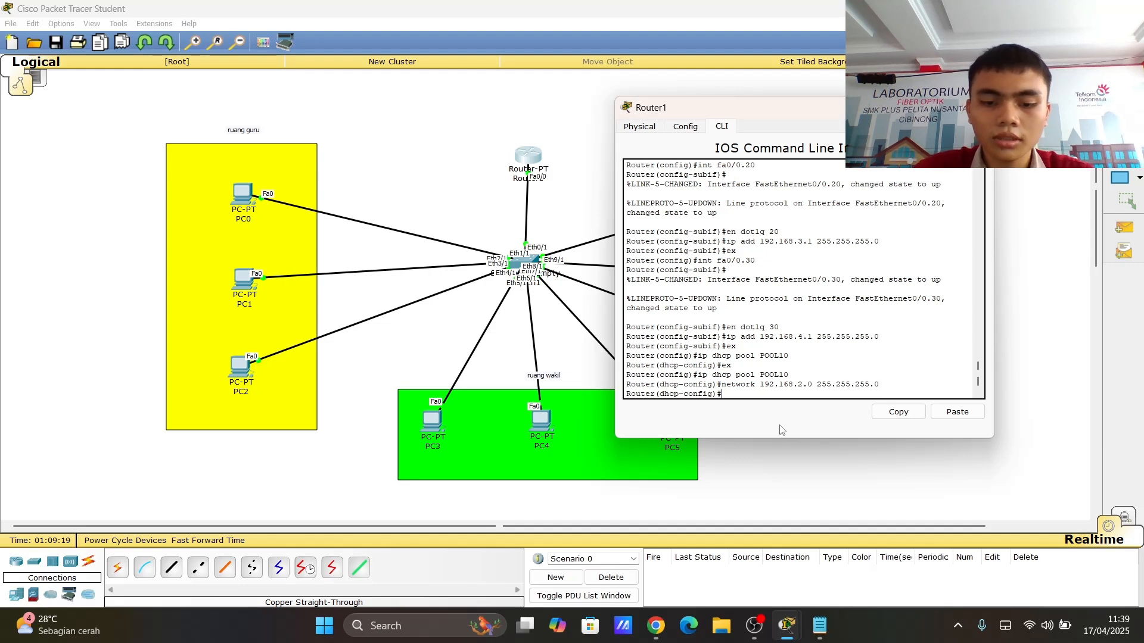
- Set POOL10's default router to 192.168.2.1
type("de")
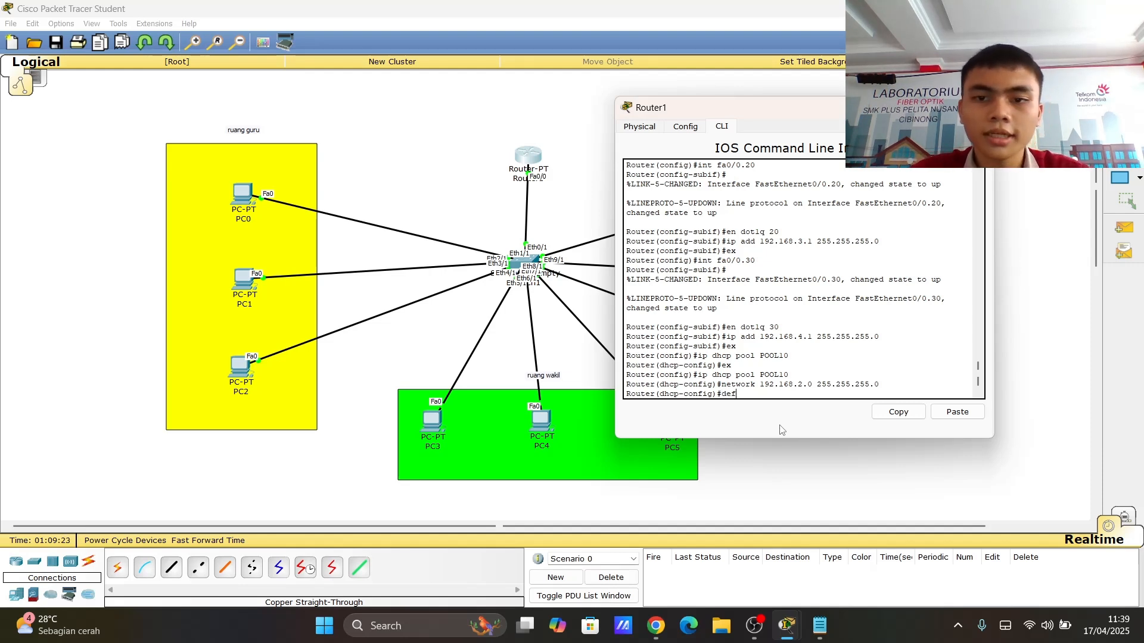
type("f")
key("Tab")
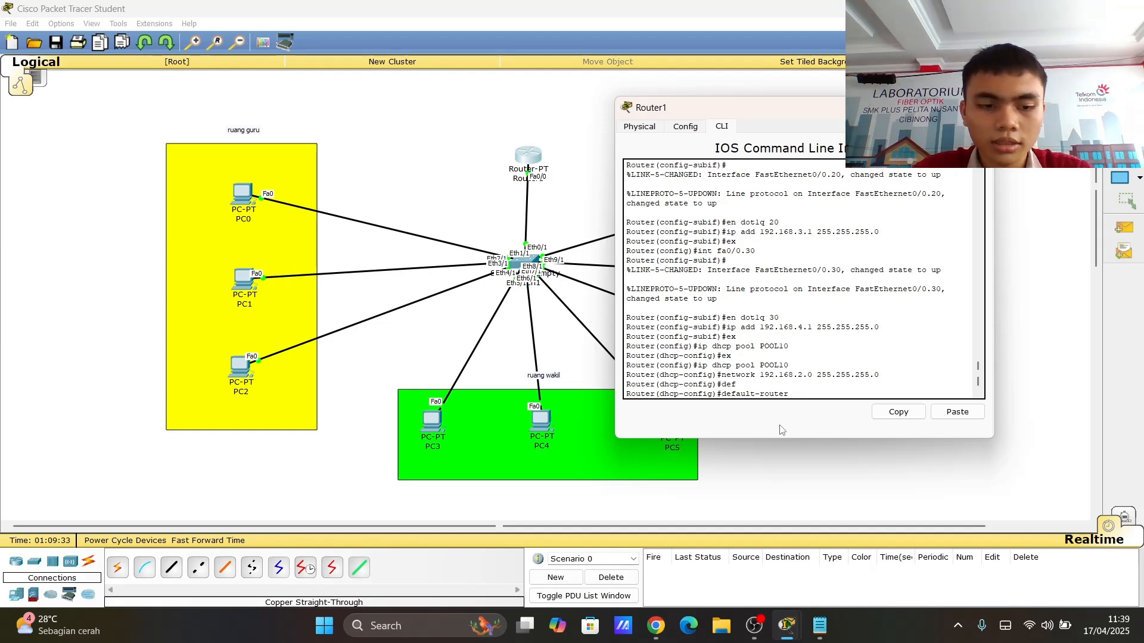
type("192.168.2.")
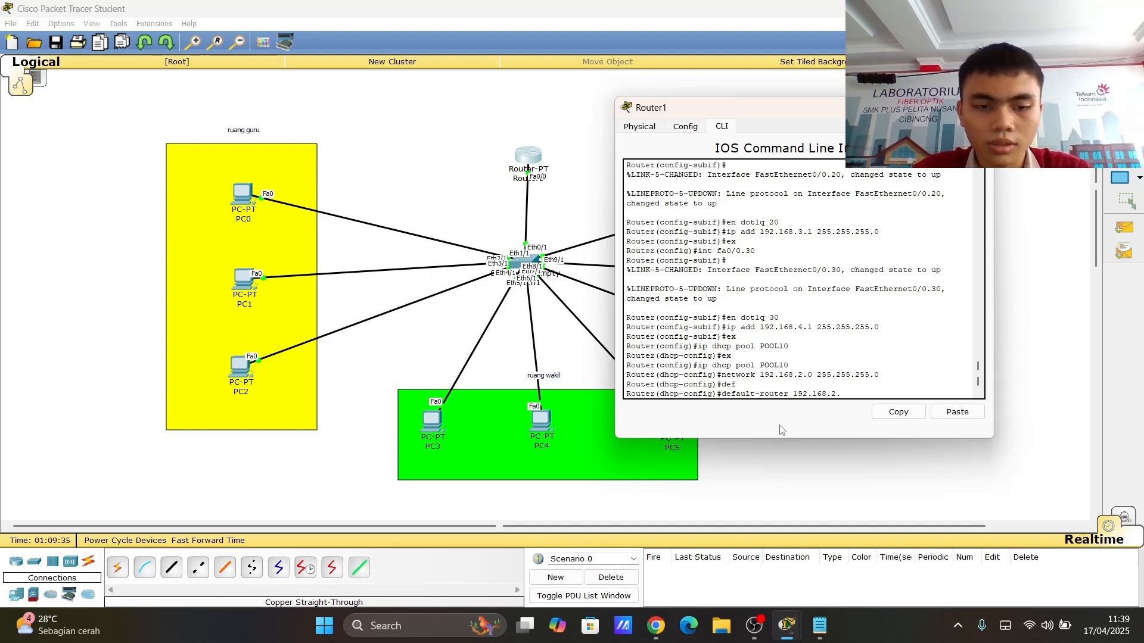
type("1")
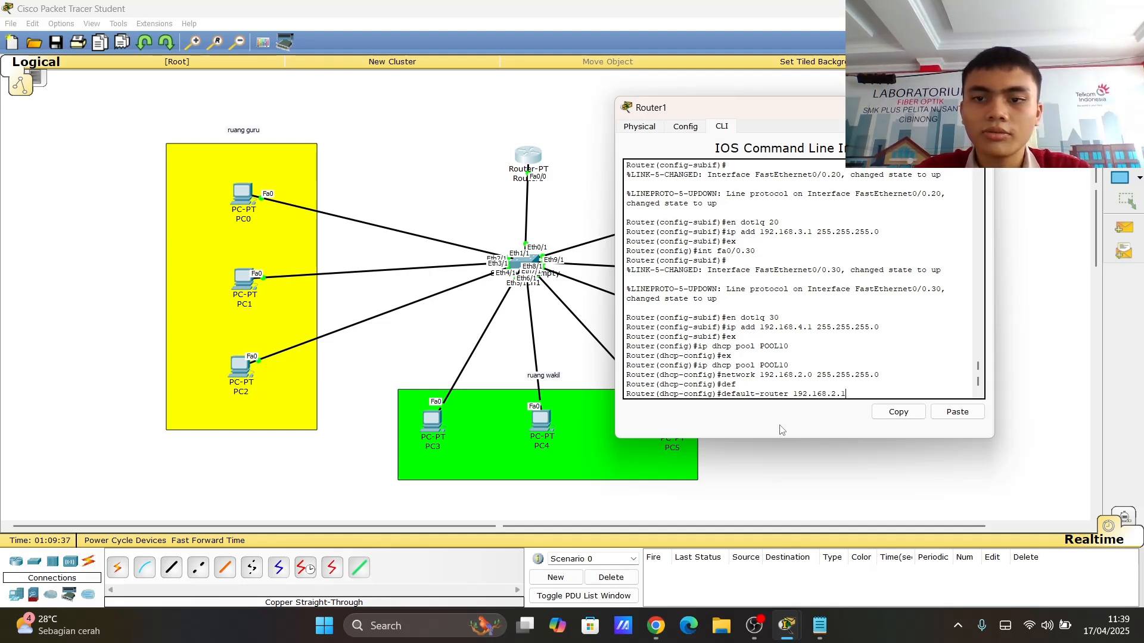
key("Return")
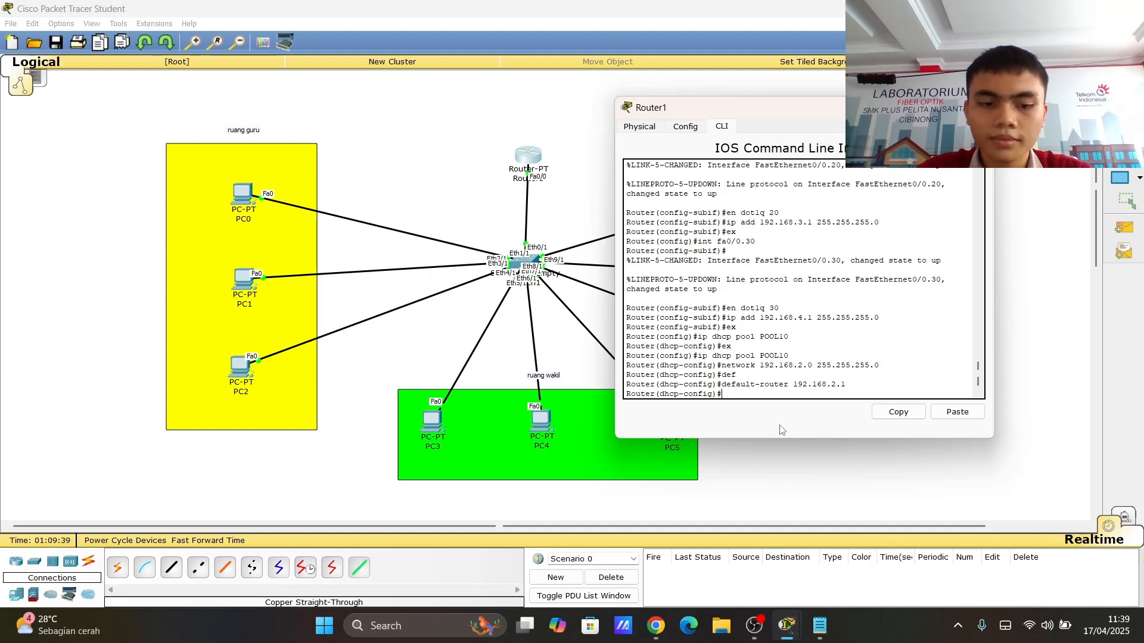
- Set POOL10's DNS server to 8.8.8.8 and exit the DHCP pool configuration
type("dns")
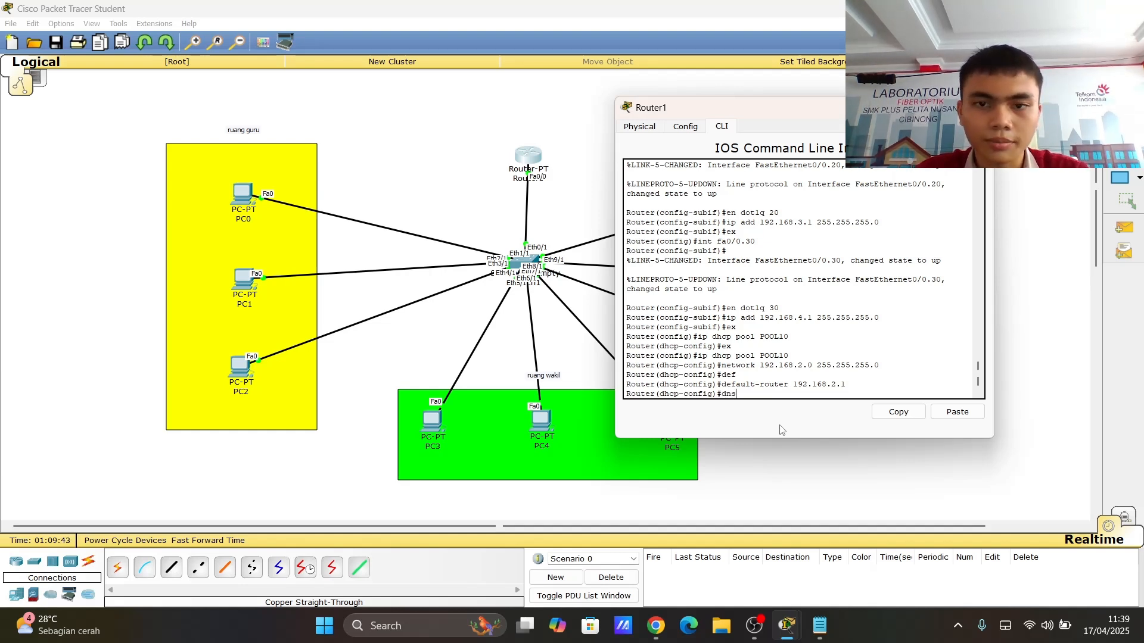
key("Tab")
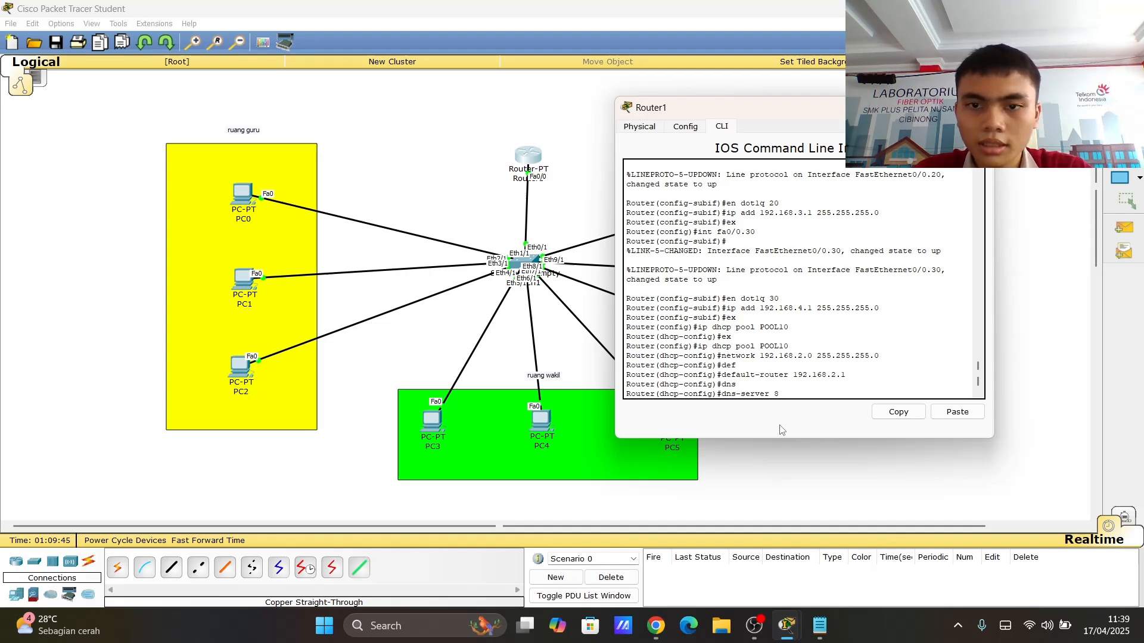
type("8.8.8.8")
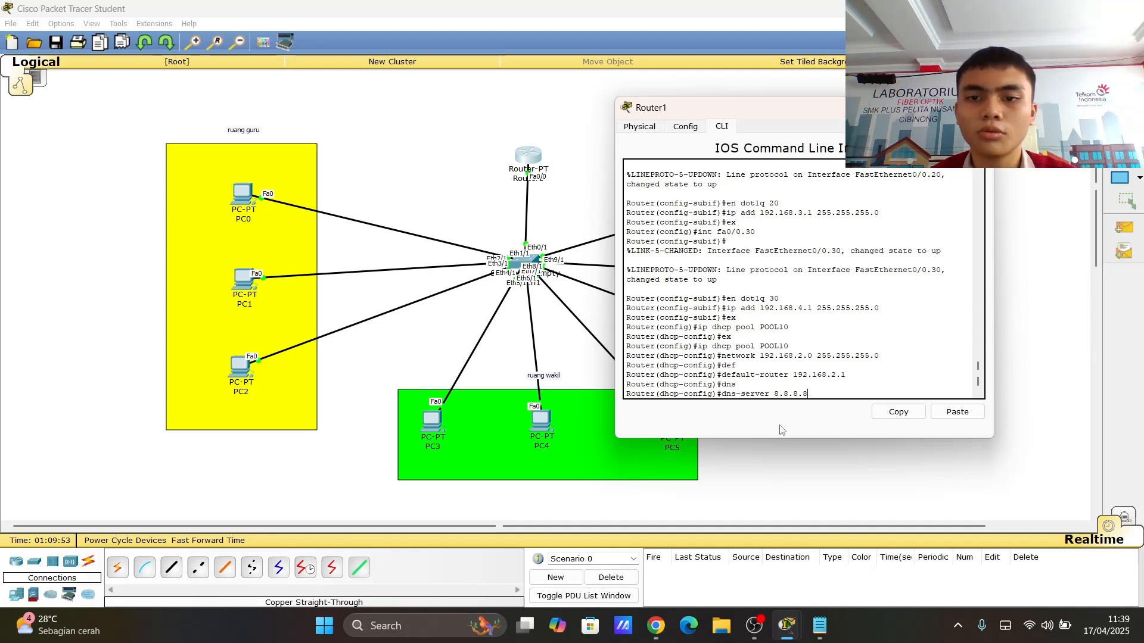
key("Return")
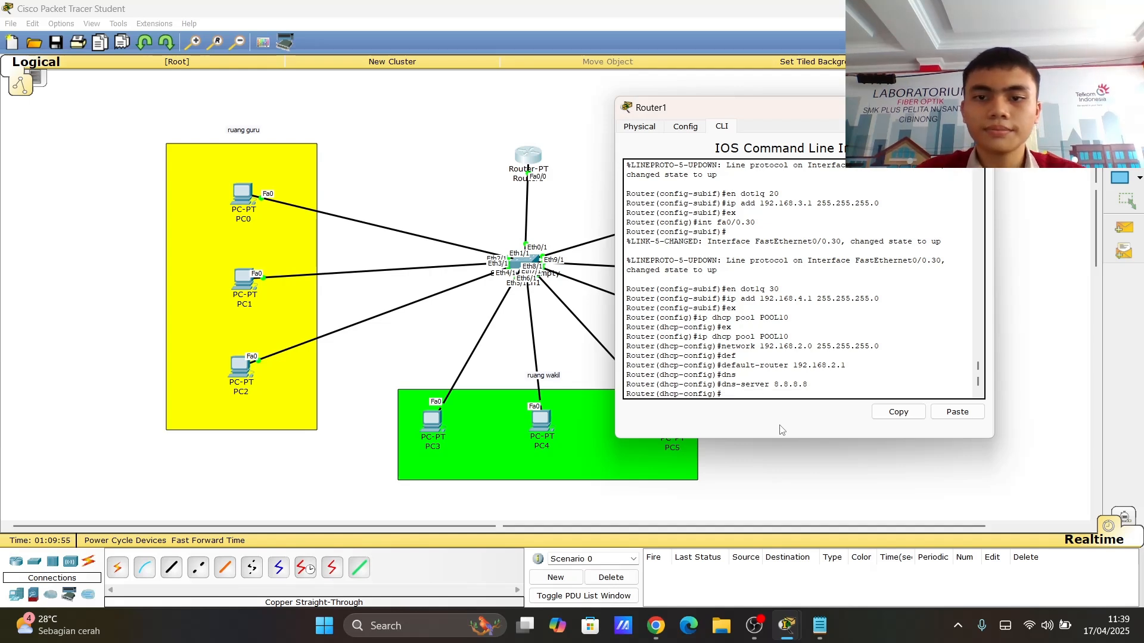
type("ex")
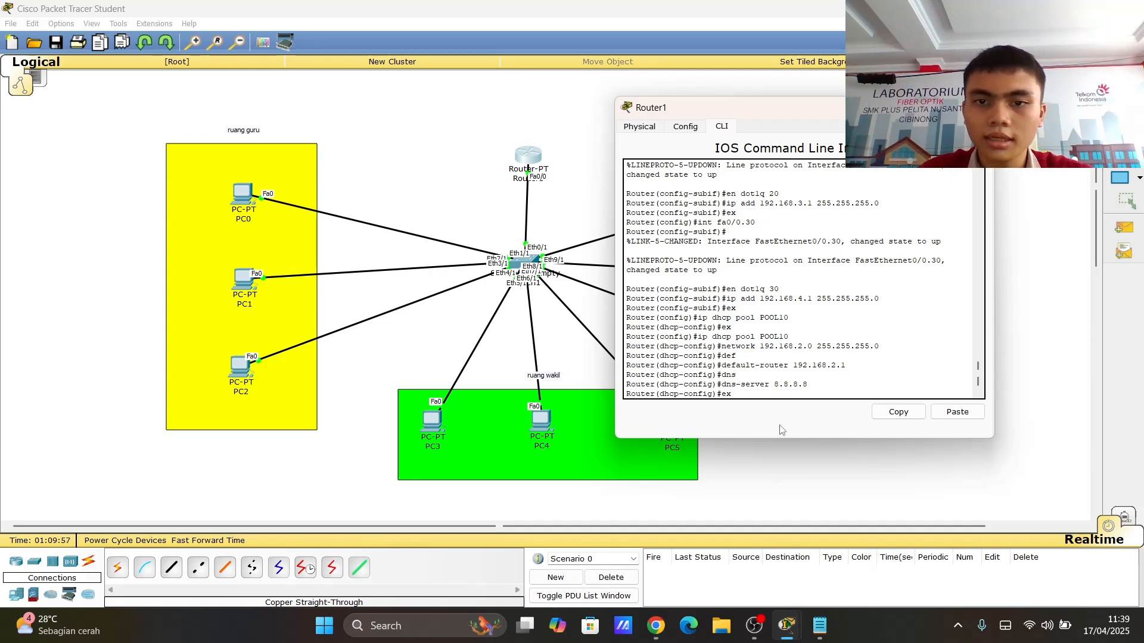
key("Return")
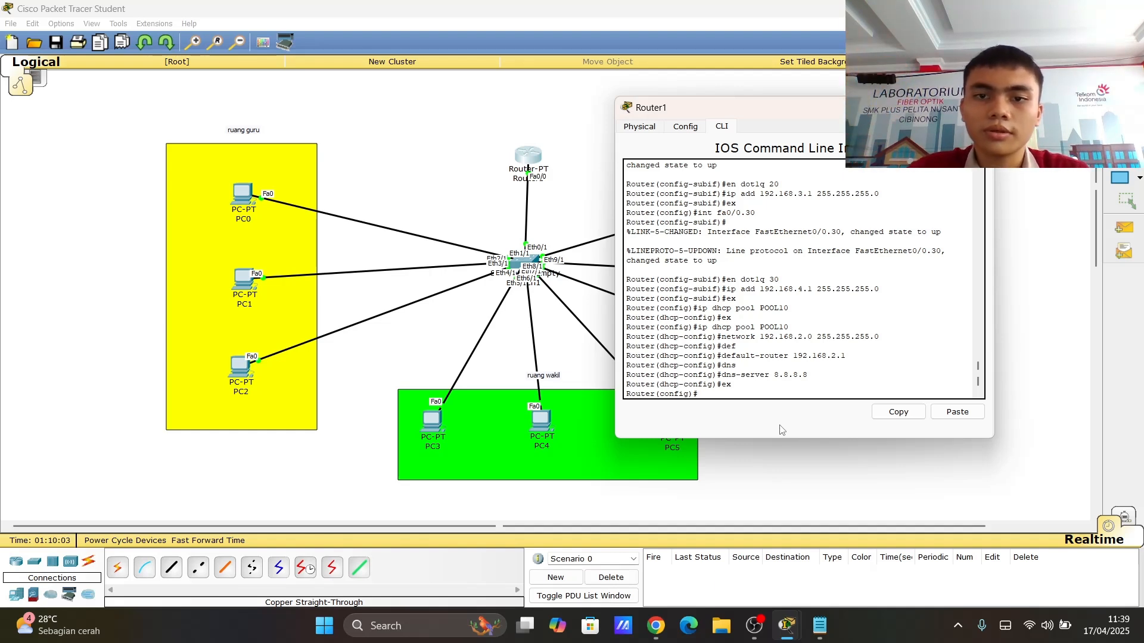
- Create DHCP pool POOL20 in global configuration
type("ex")
key("Up")
key("Up")
key("Up")
key("Up")
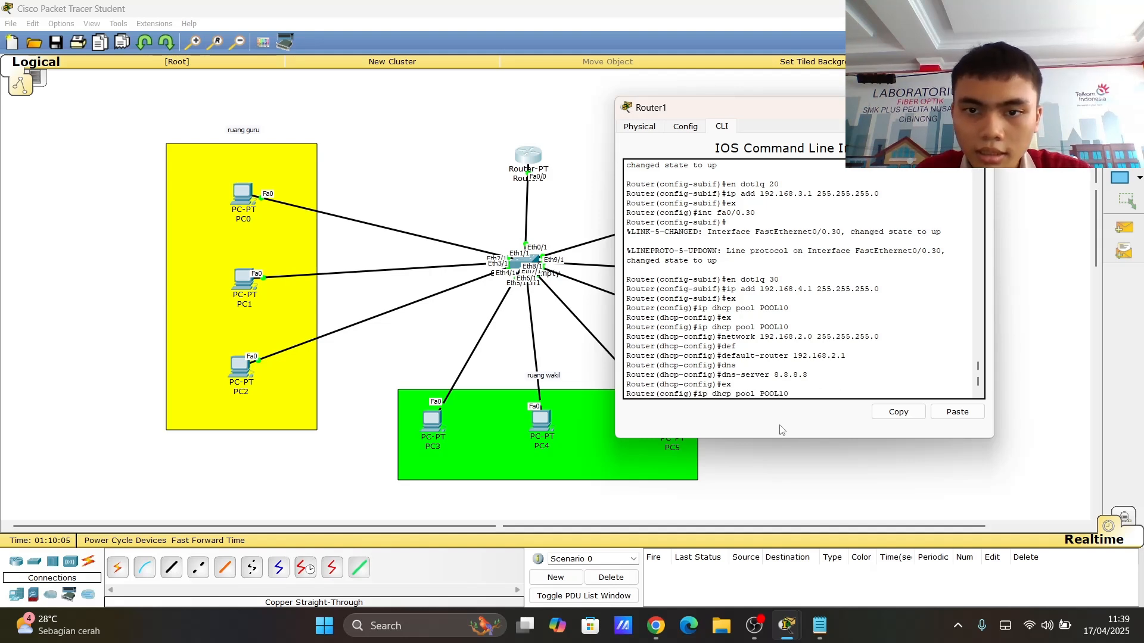
key("BackSpace")
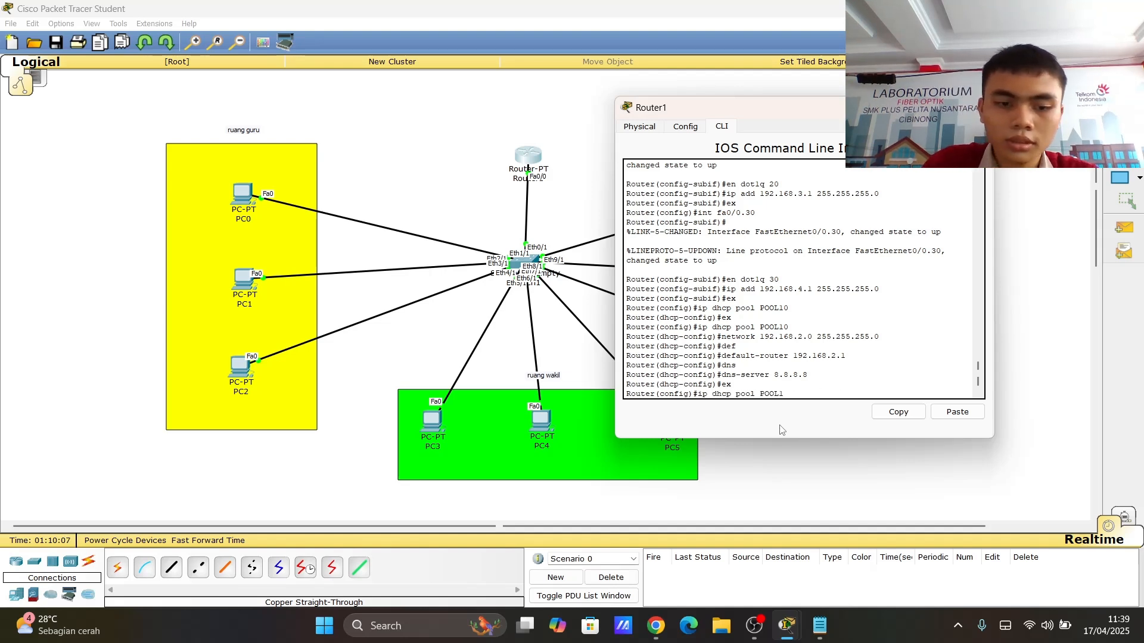
type("20")
key("Return")
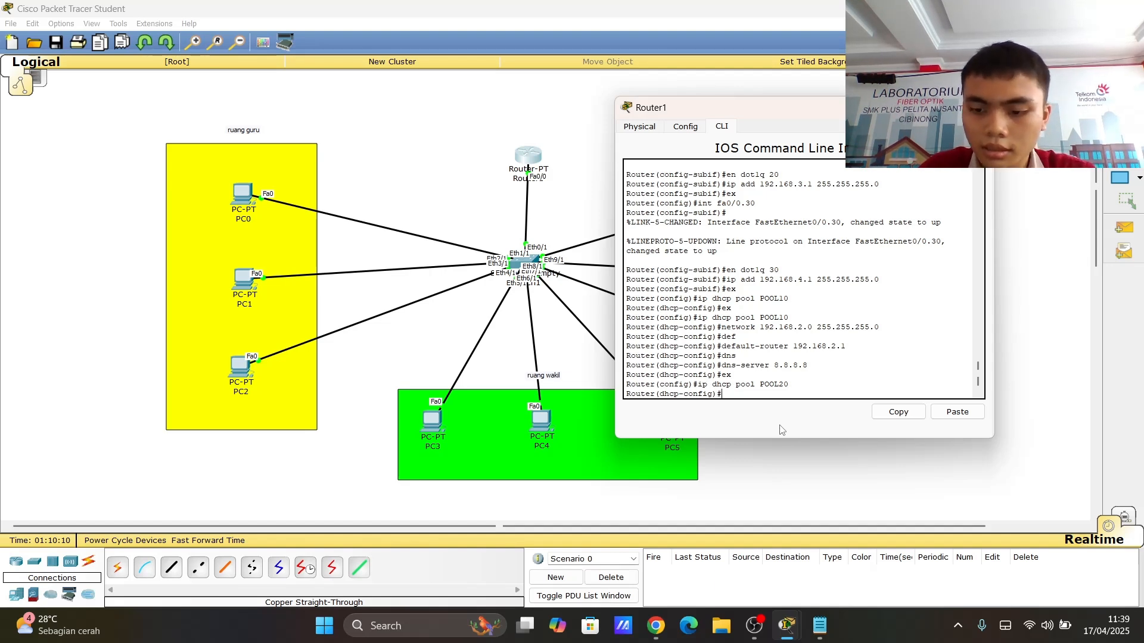
- Set POOL20's network to 192.168.3.0 with mask 255.255.255.0
type("ex")
key("Up")
key("Up")
key("Up")
key("Up")
key("Up")
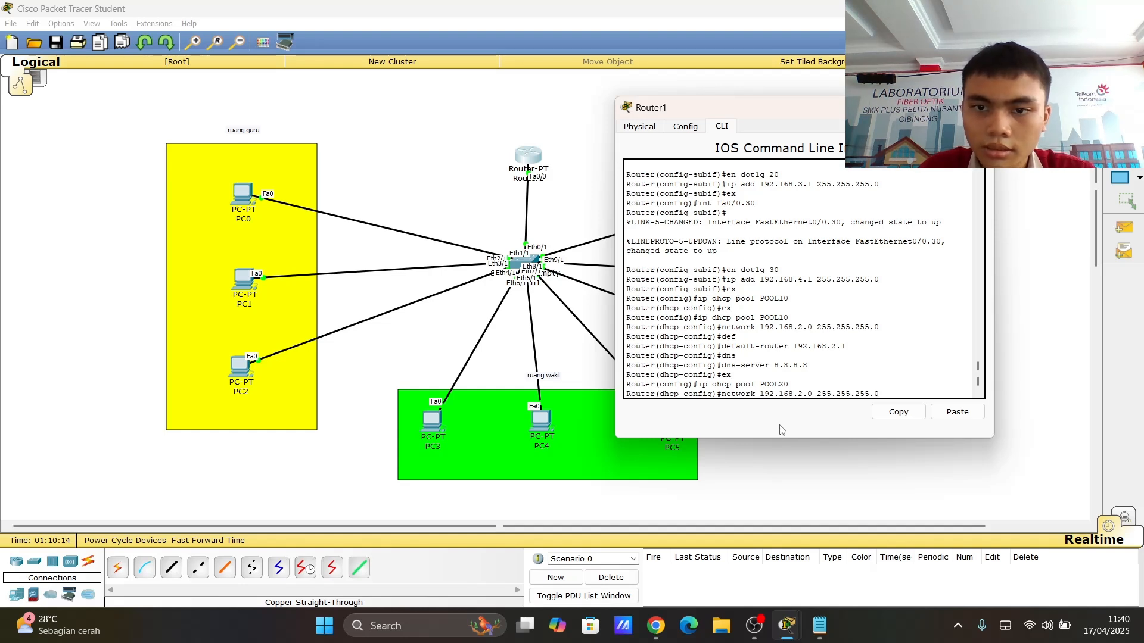
key("BackSpace")
key("BackSpace")
type("3.")
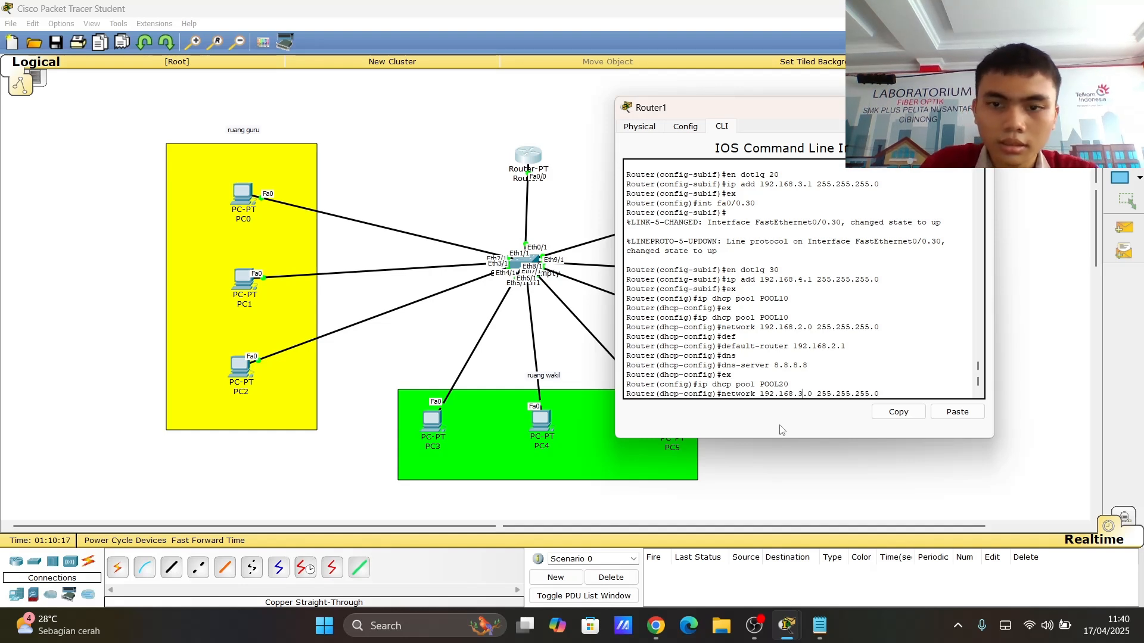
key("Return")
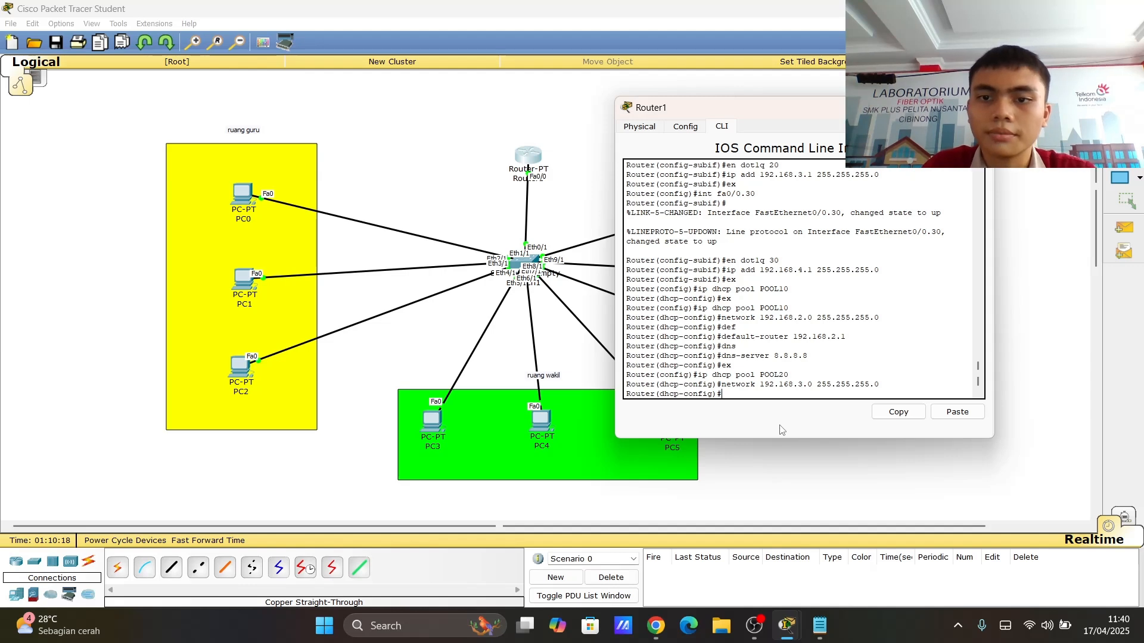
- Set POOL20's default router to 192.168.3.1
type("ex")
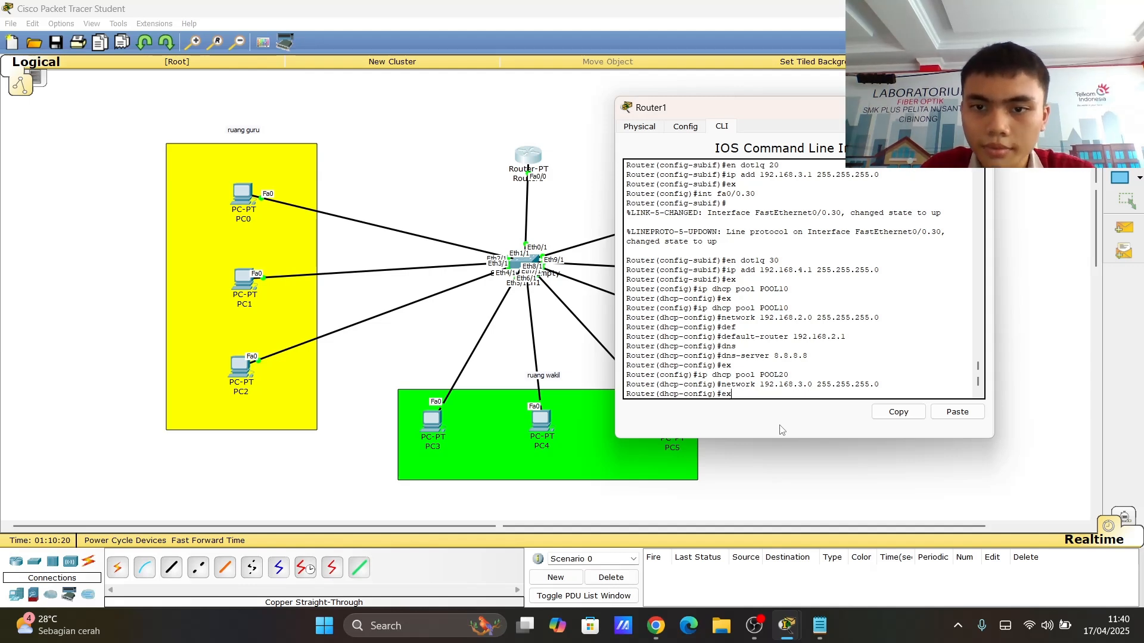
key("Up")
key("Up")
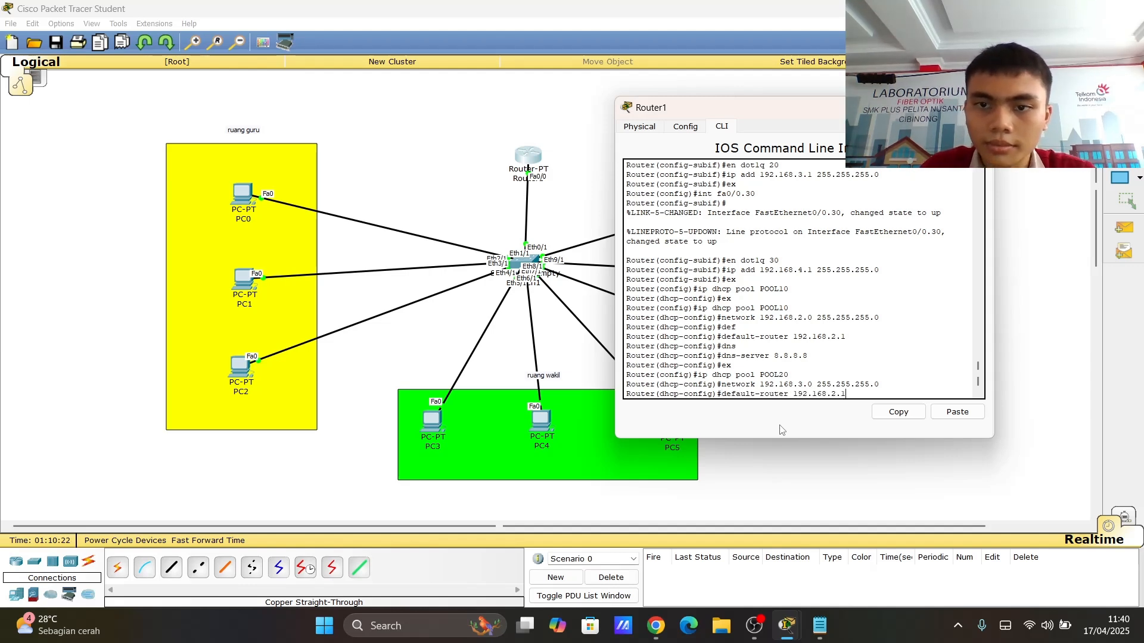
key("Left")
key("Left")
key("BackSpace")
type("3")
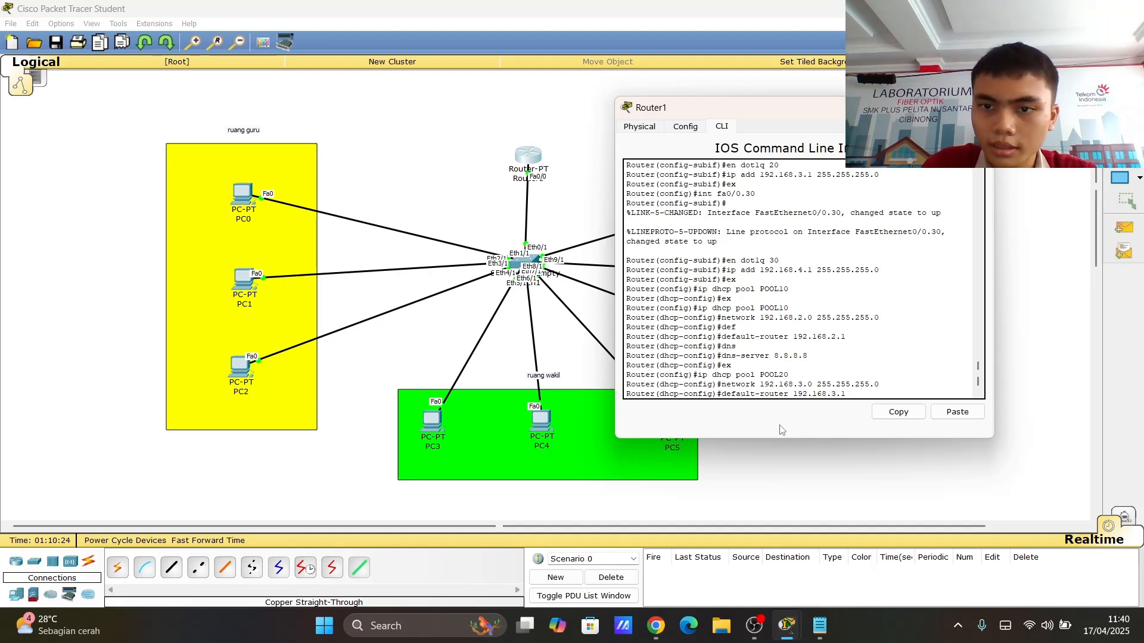
key("Return")
- Set POOL20's DNS server to 8.8.8.8 and exit the DHCP pool configuration
type("ex")
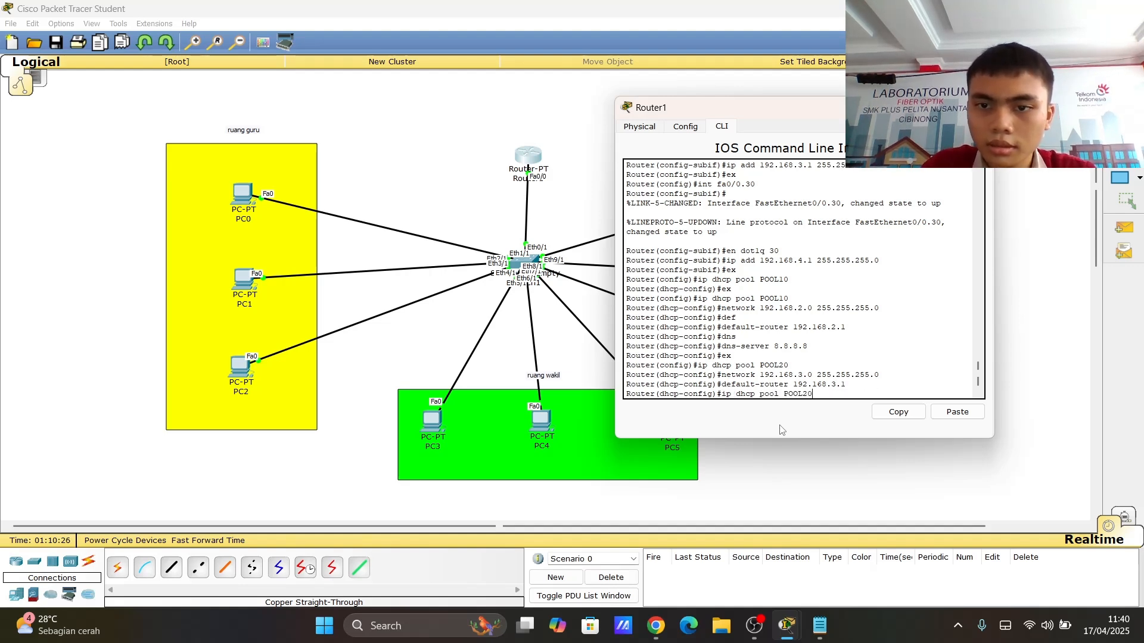
key("Up")
key("Up")
key("Up")
key("Up")
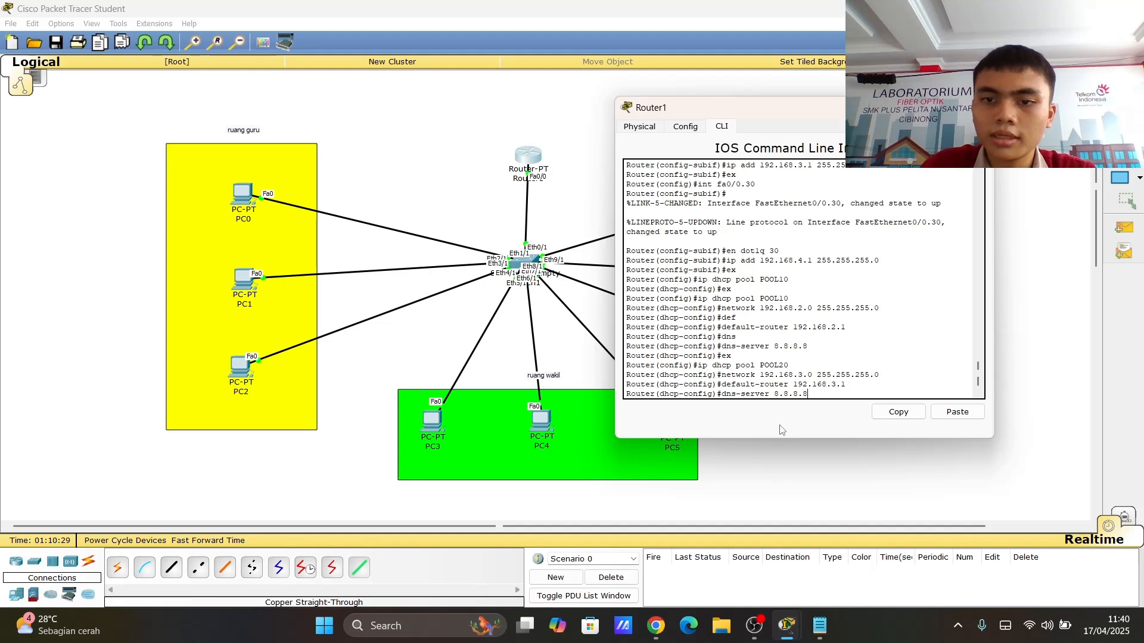
key("Return")
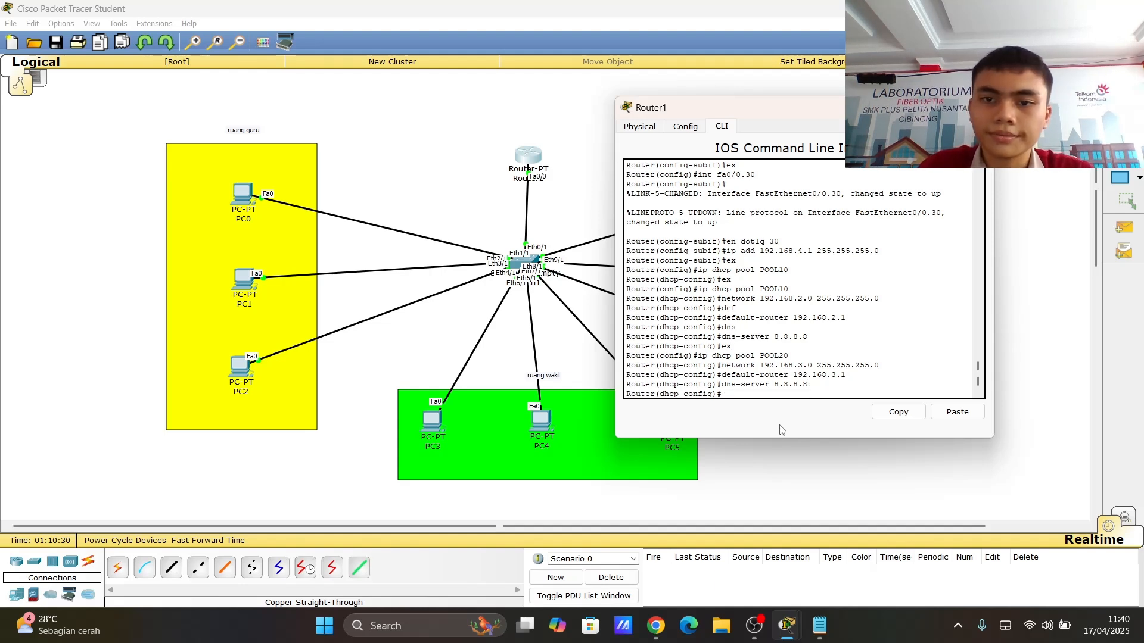
type("ex")
key("Return")
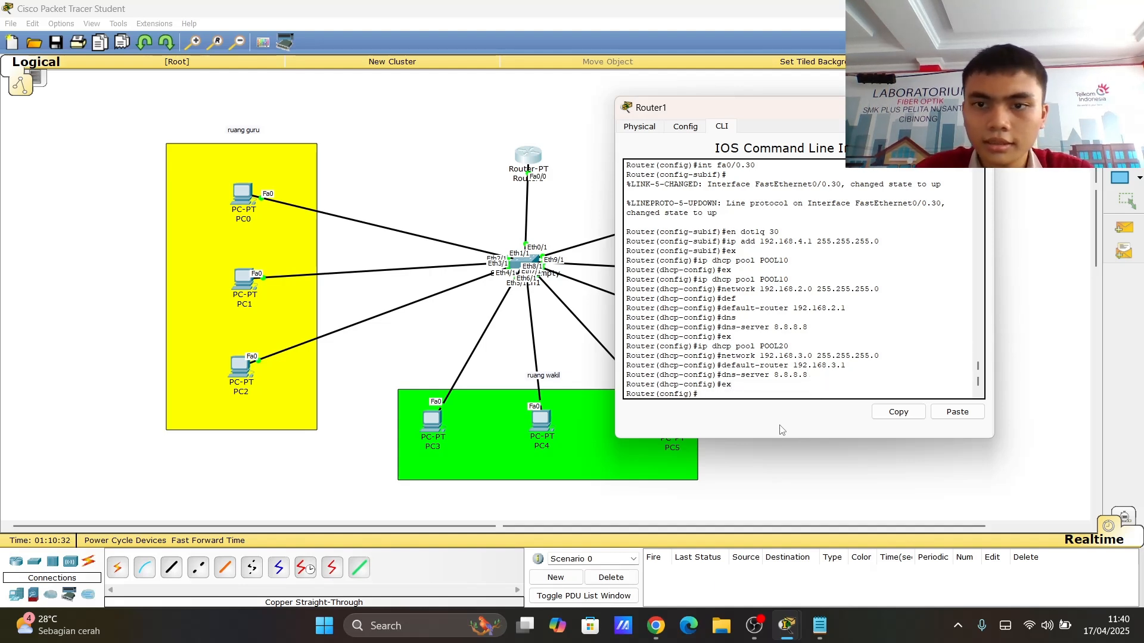
- Create DHCP pool POOL30 in global configuration
key("Up")
key("Up")
key("Up")
key("Up")
key("Up")
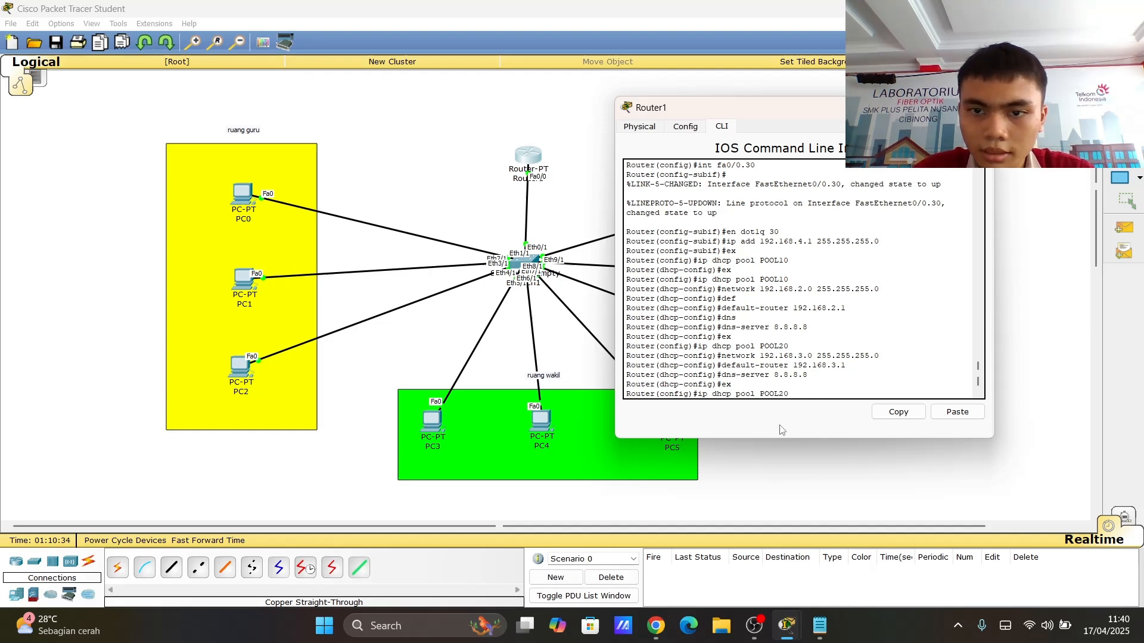
key("BackSpace")
key("BackSpace")
type("30")
key("Return")
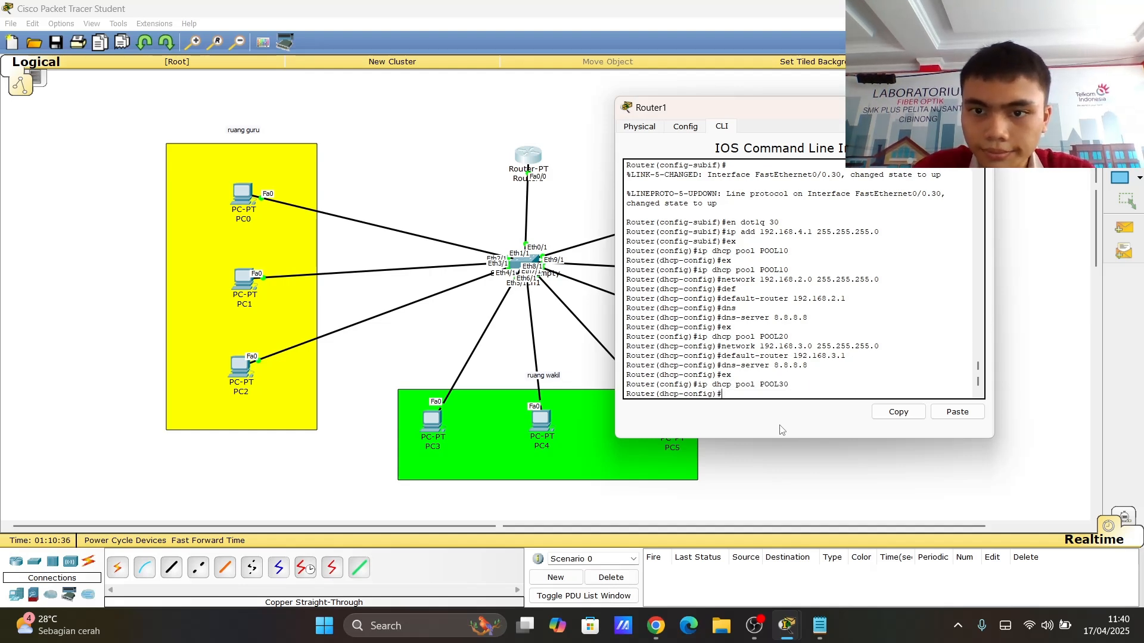
- Set POOL30's network to 192.168.4.0 with mask 255.255.255.0
key("Up")
key("Up")
key("Up")
key("Up")
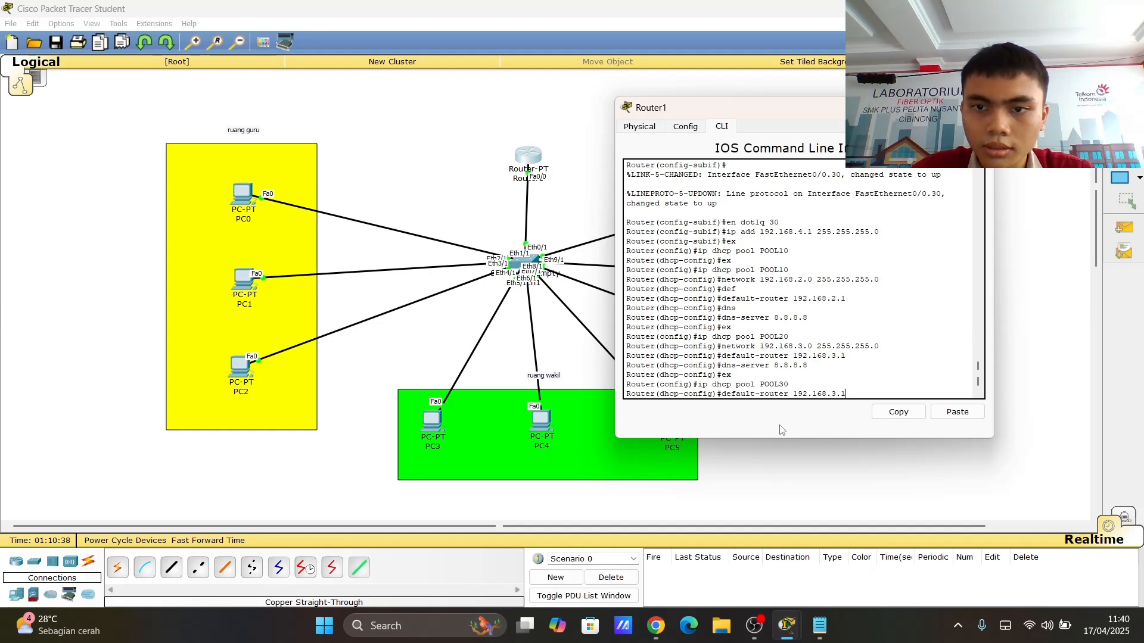
key("Up")
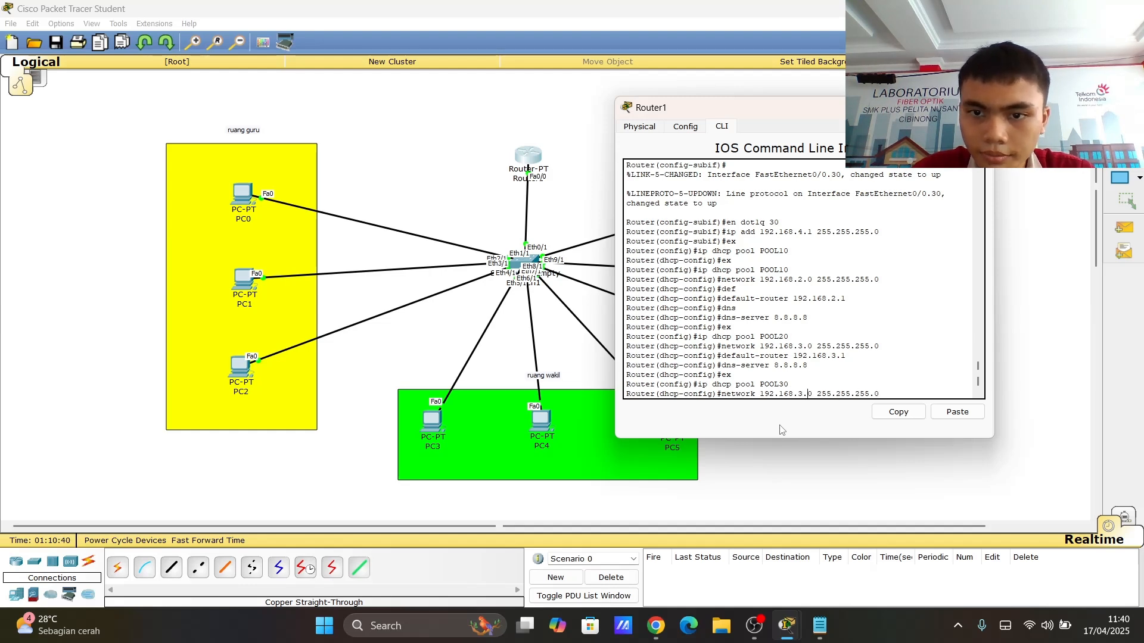
key("BackSpace")
key("BackSpace")
type("4.")
key("Return")
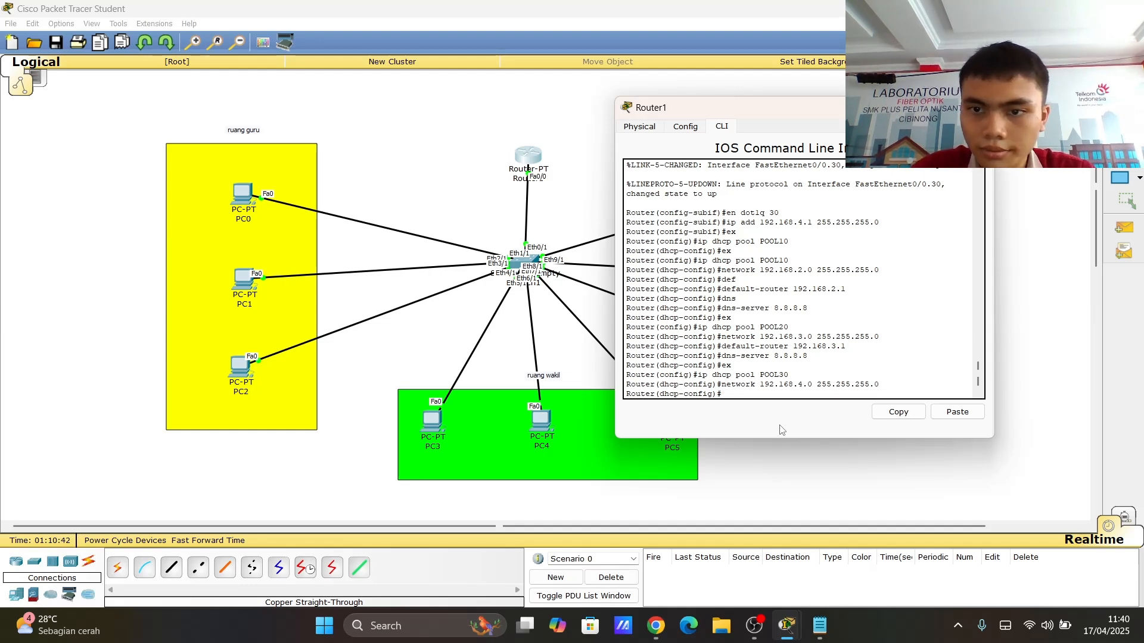
- Set POOL30's default router to 192.168.4.1
key("Up")
key("Up")
key("Up")
key("Up")
key("Up")
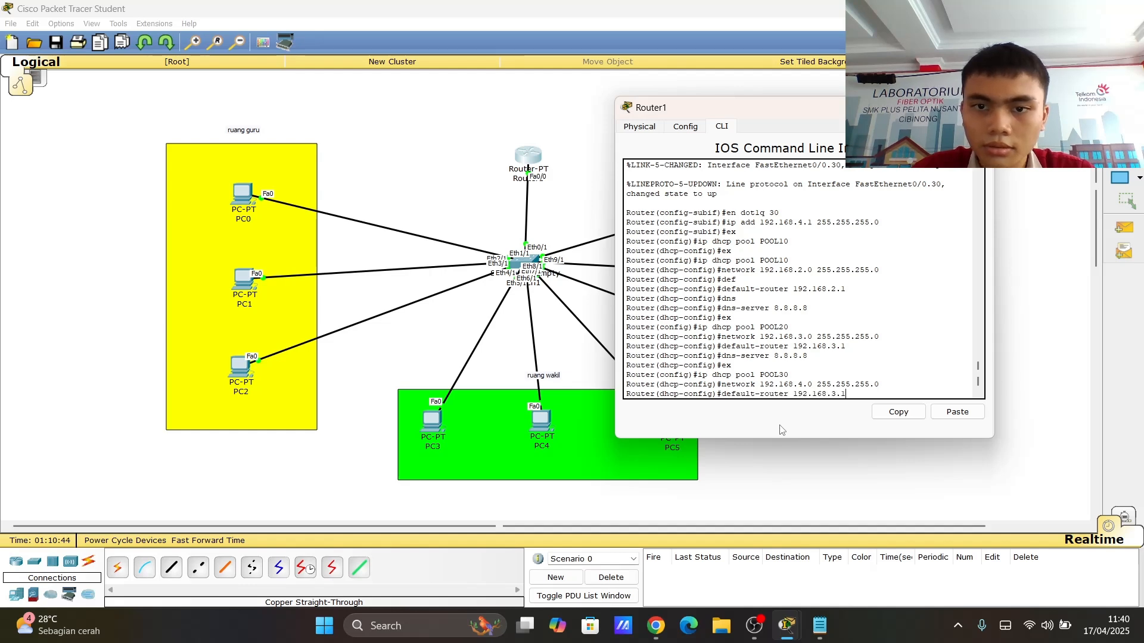
key("Up")
key("Up")
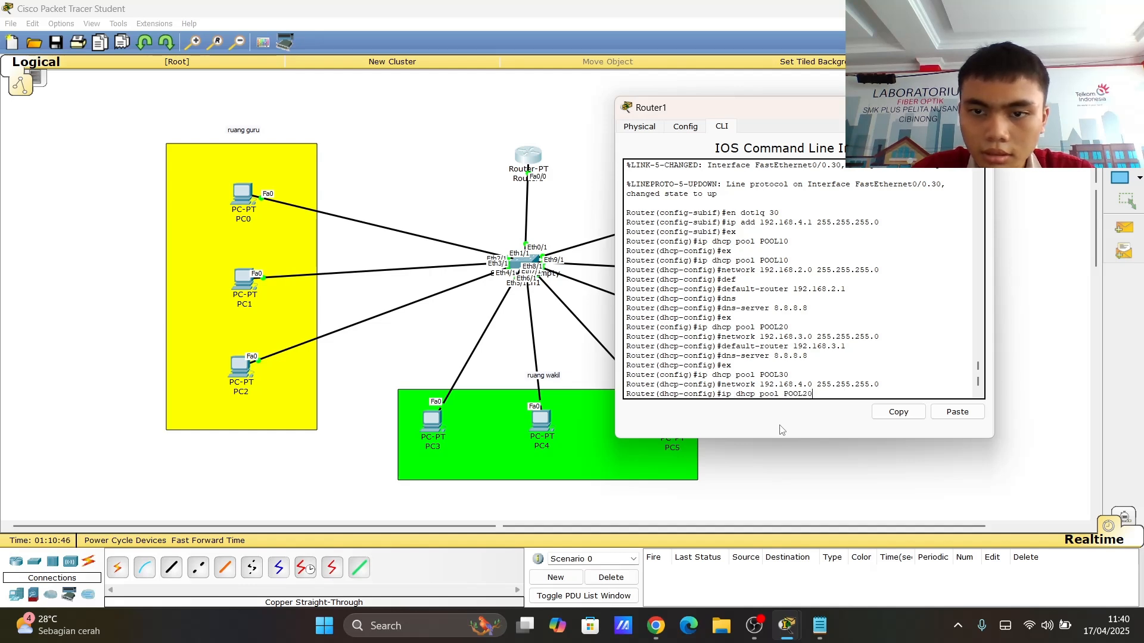
key("Down")
key("Down")
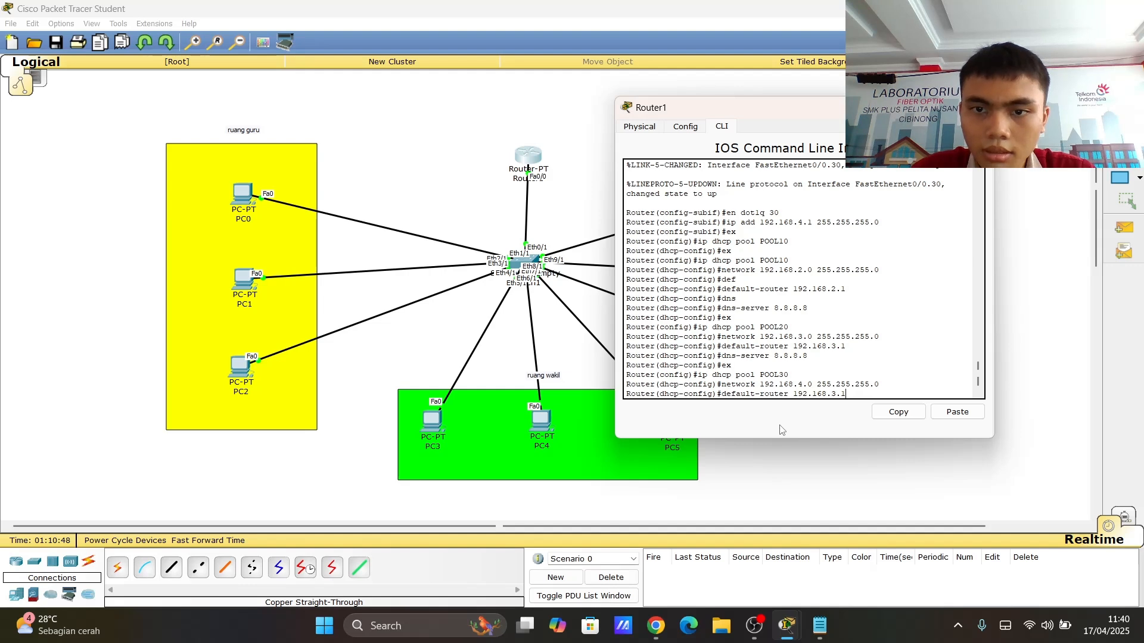
key("Down")
key("Up")
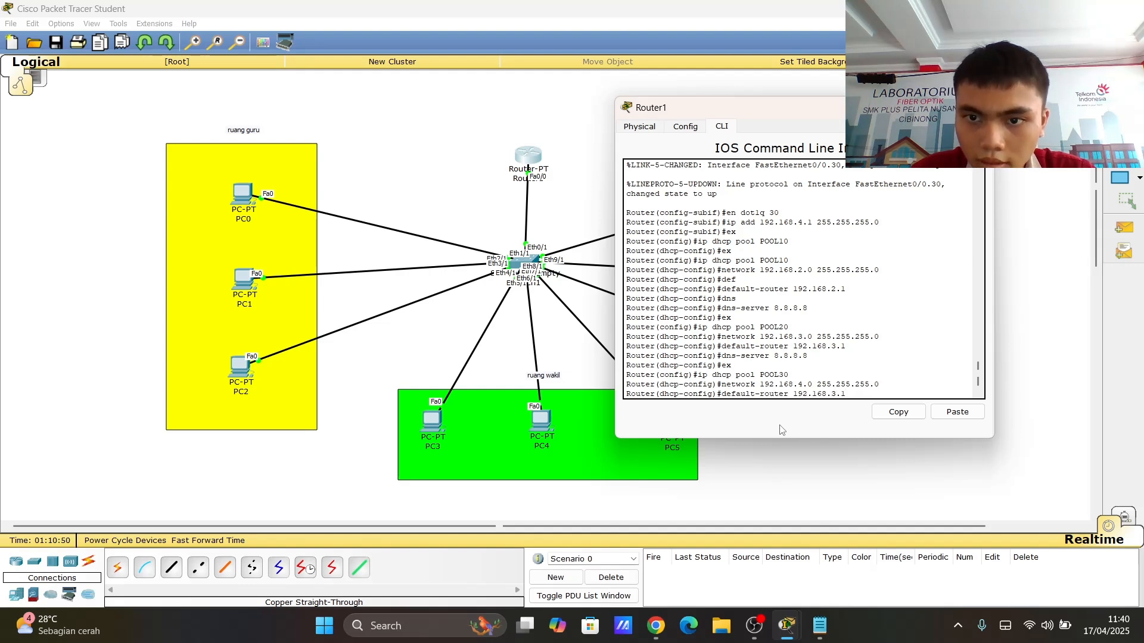
key("BackSpace")
key("BackSpace")
key("BackSpace")
type("4.1")
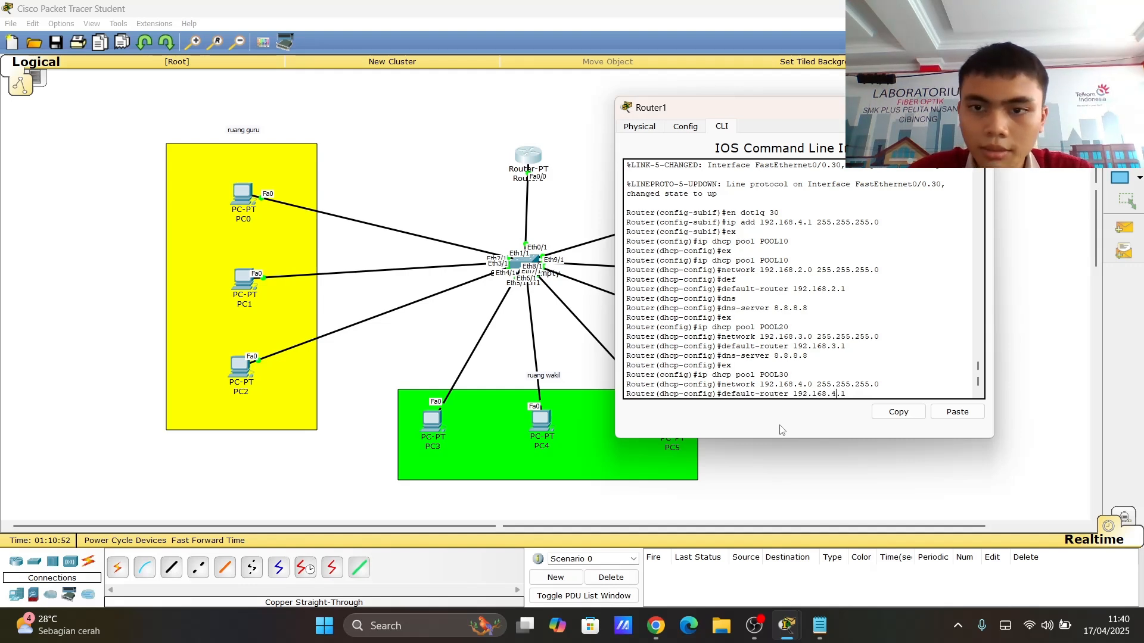
key("Return")
- Set POOL30's DNS server to 8.8.8.8 and exit the DHCP pool configuration
key("Up")
key("Up")
key("Up")
key("Up")
key("Up")
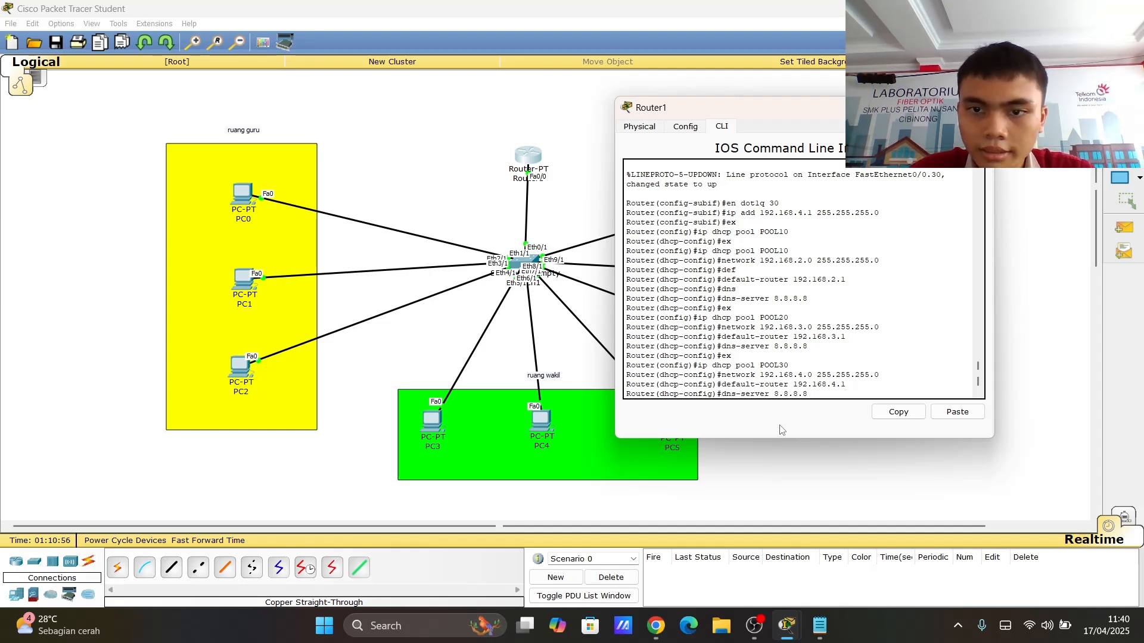
key("Return")
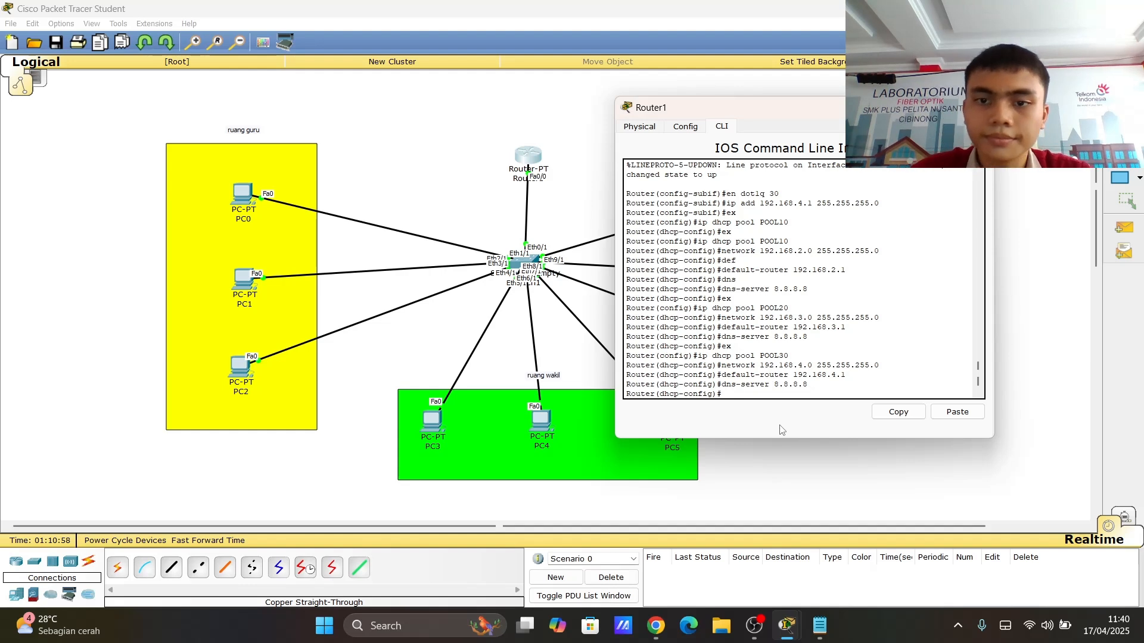
type("ex")
key("Return")
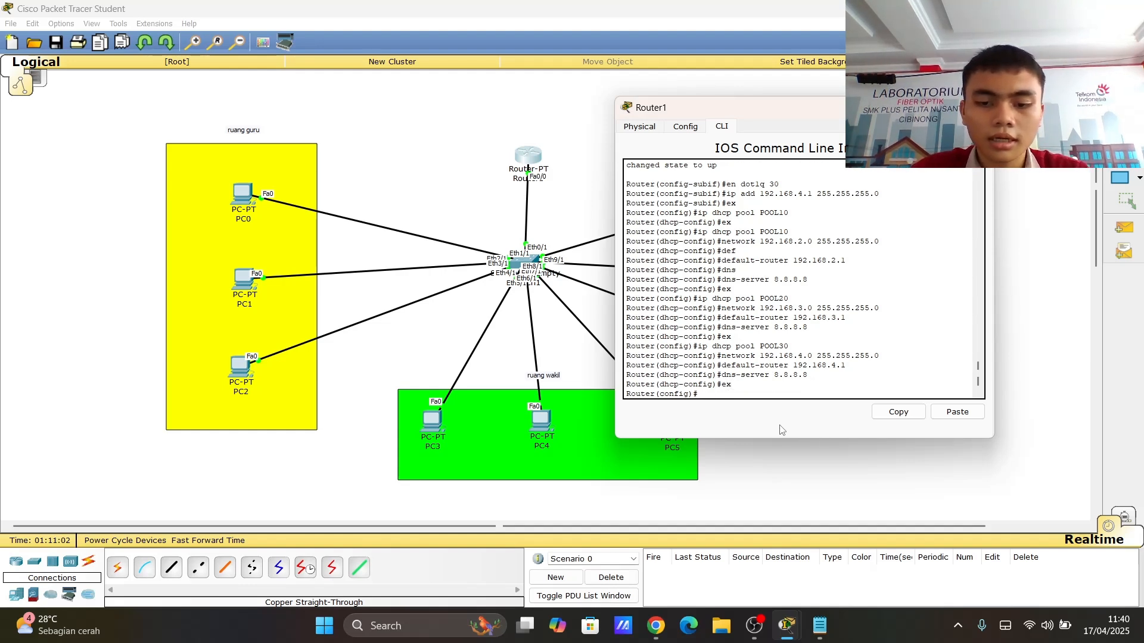
- Exclude the gateway address 192.168.2.1 from DHCP assignment
type("ip dh")
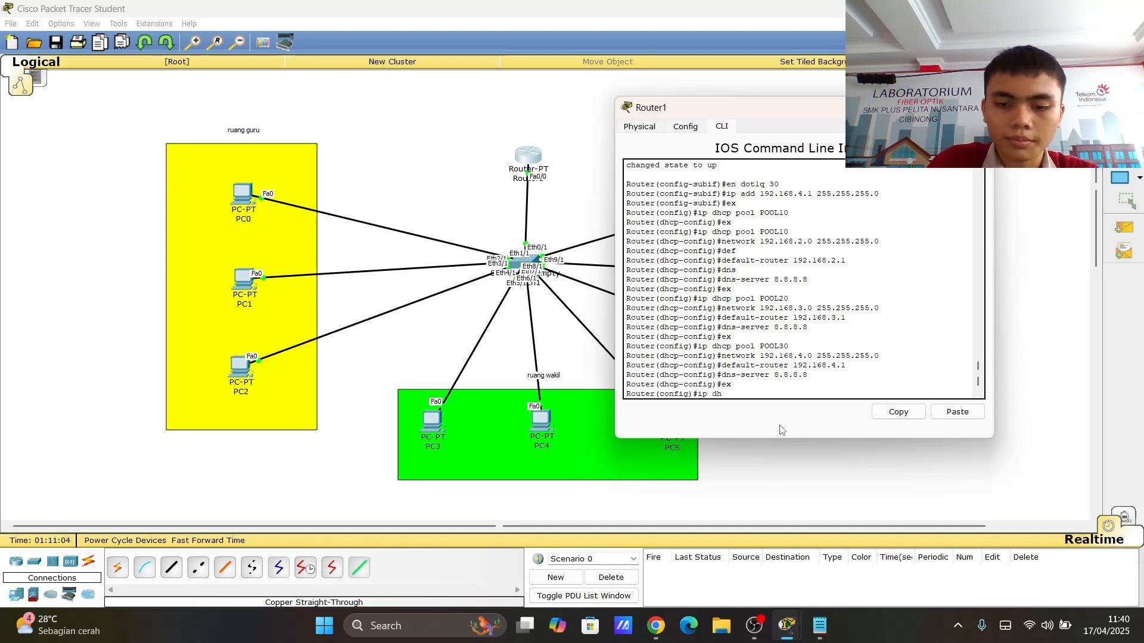
type("cp ex")
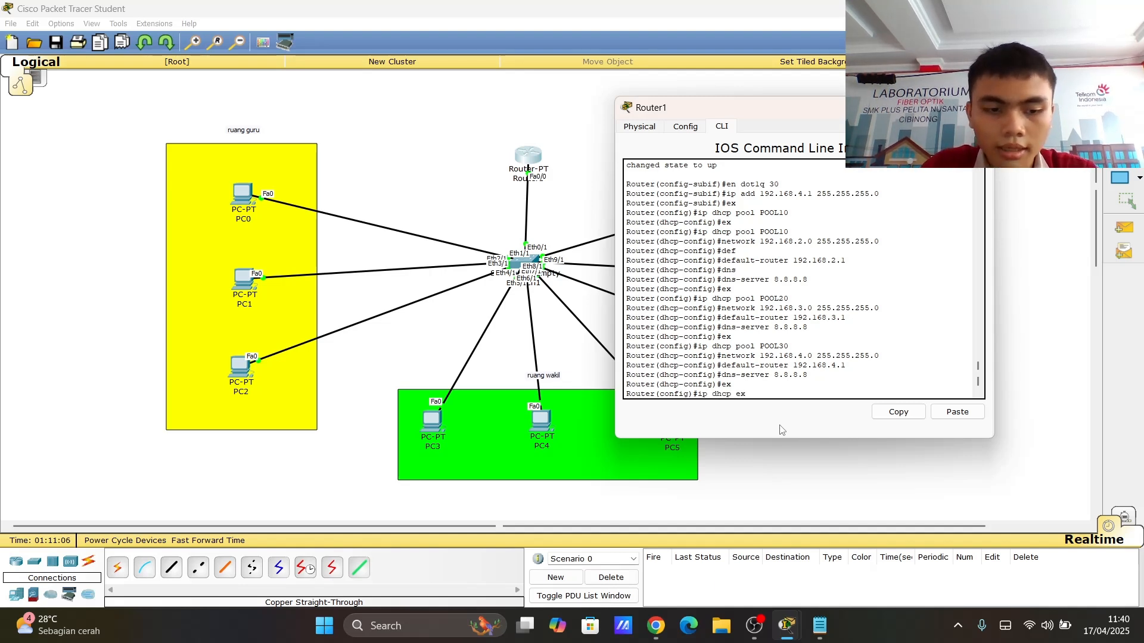
key("Tab")
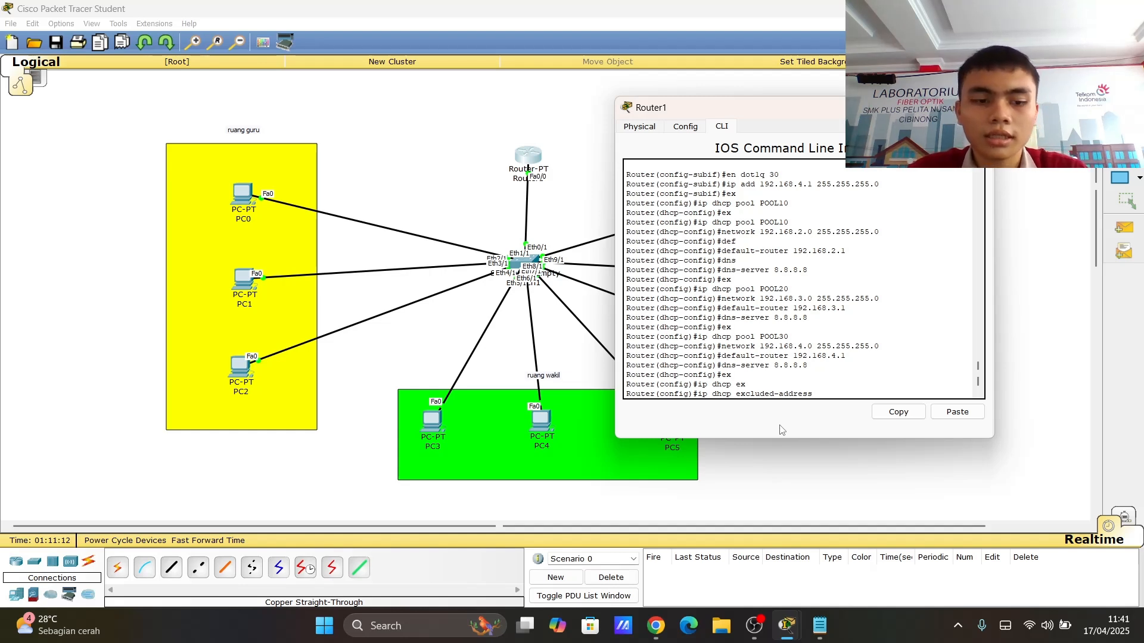
type("192.168.")
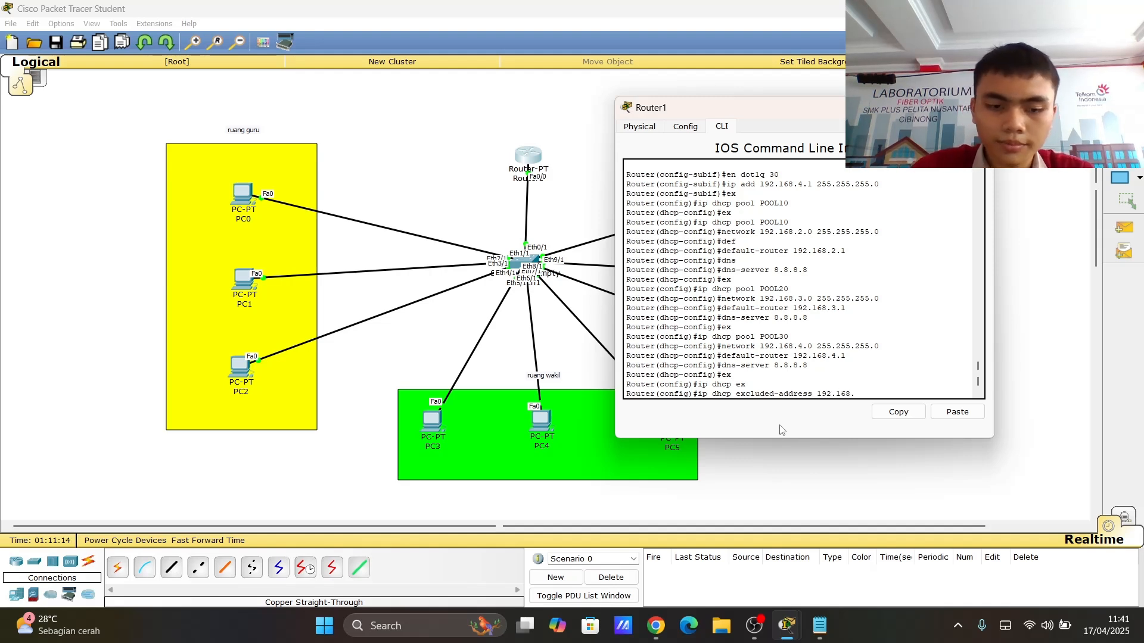
type("2.1")
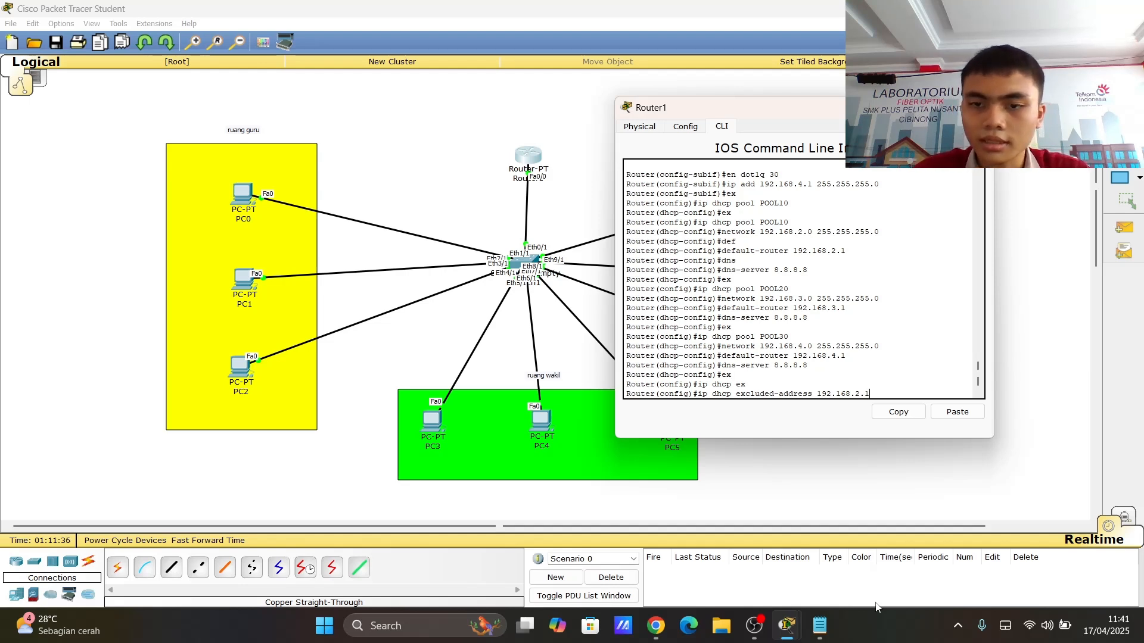
key("Return")
- Exclude gateway addresses 192.168.3.1 and 192.168.4.1 from DHCP assignment and close the Router1 window
key("Up")
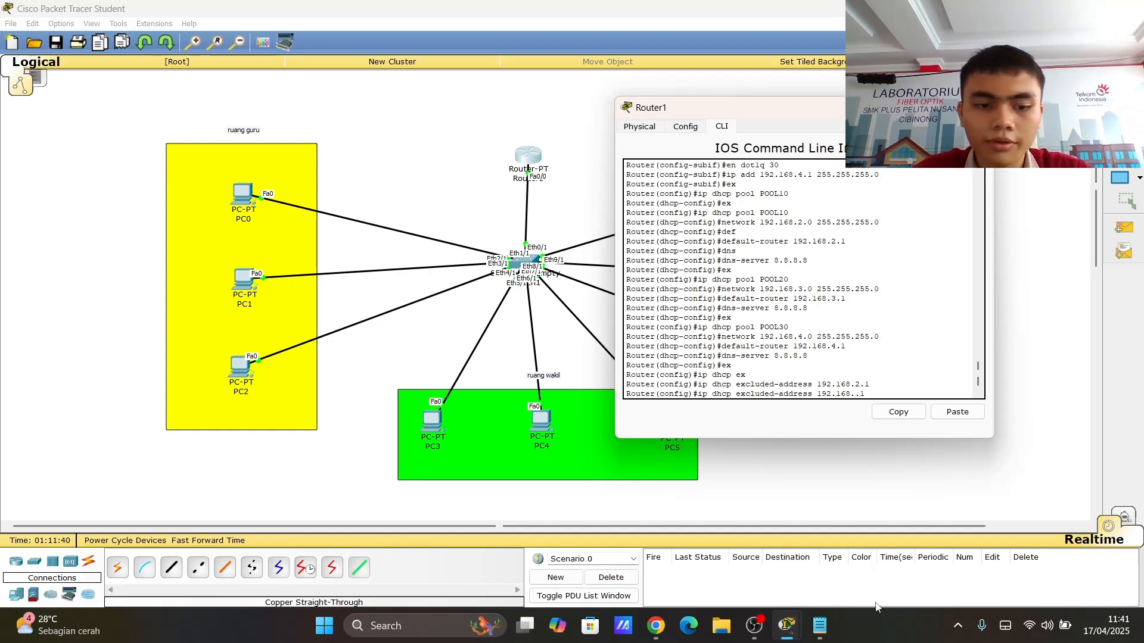
type("3")
key("Return")
key("Up")
key("Left")
key("Left")
key("BackSpace")
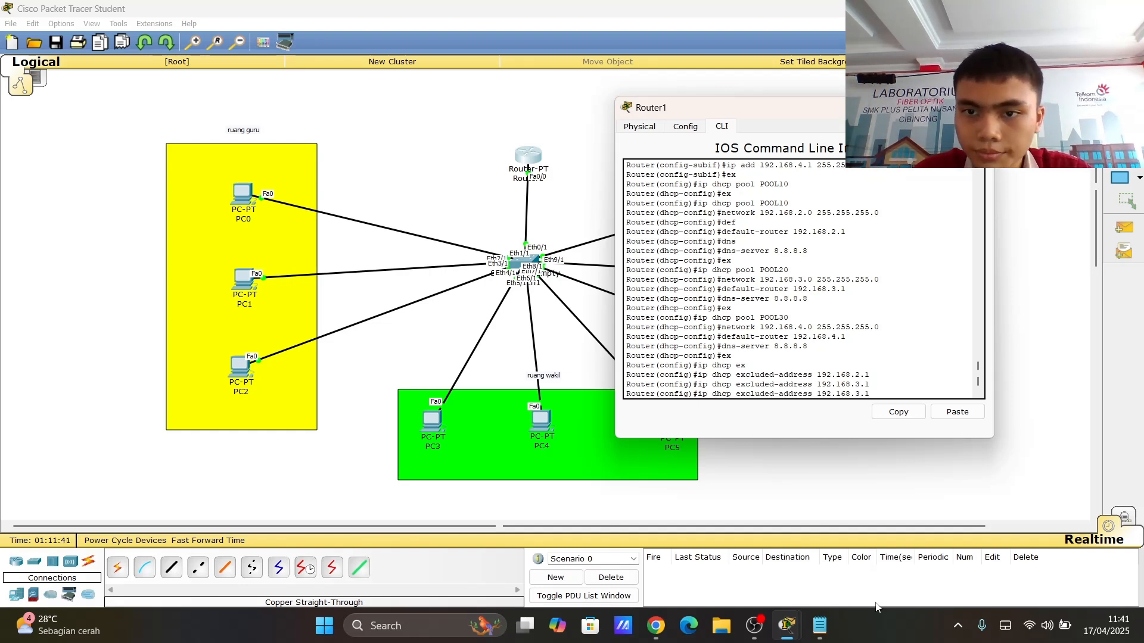
type("4")
key("Return")
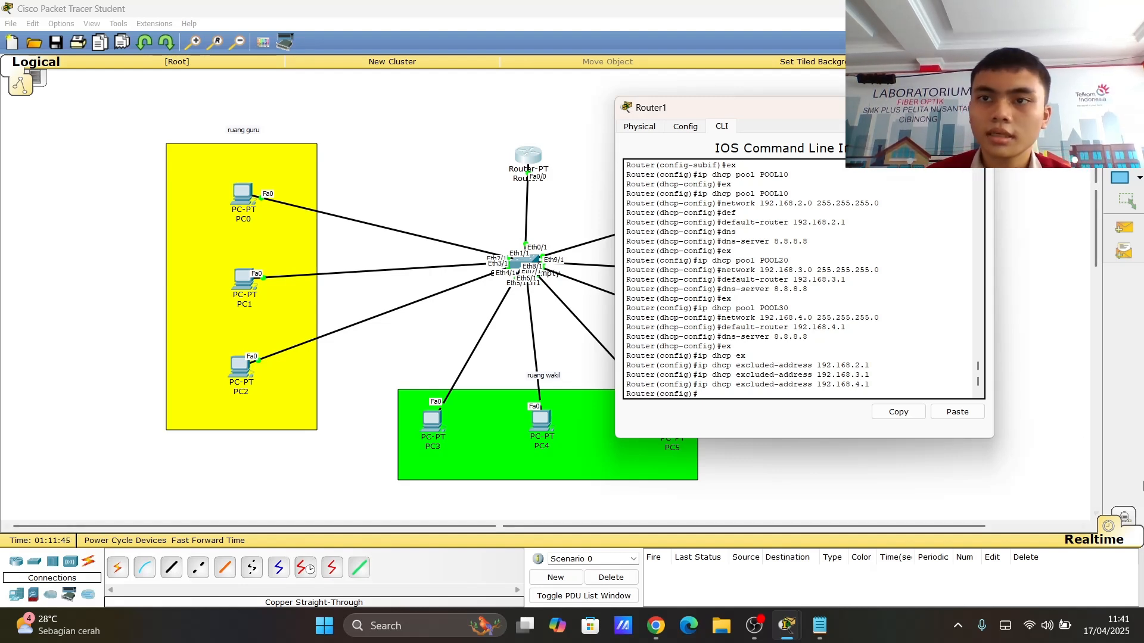
left_click(1138, 573)
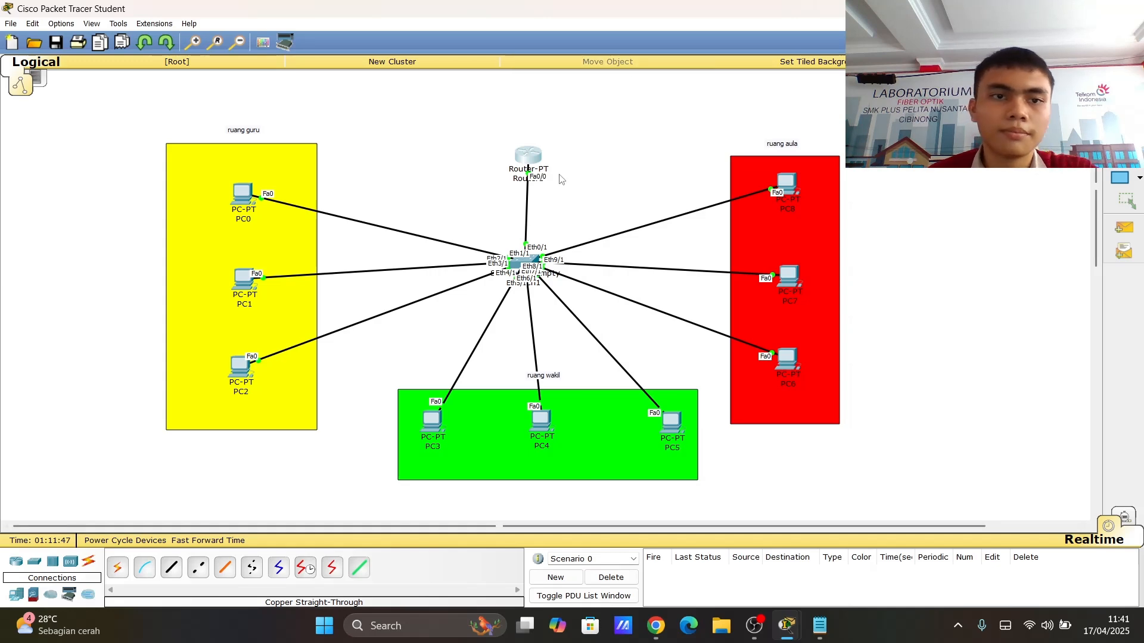
- Switch PC0's IPv4 configuration to DHCP and close its window
left_click(242, 197)
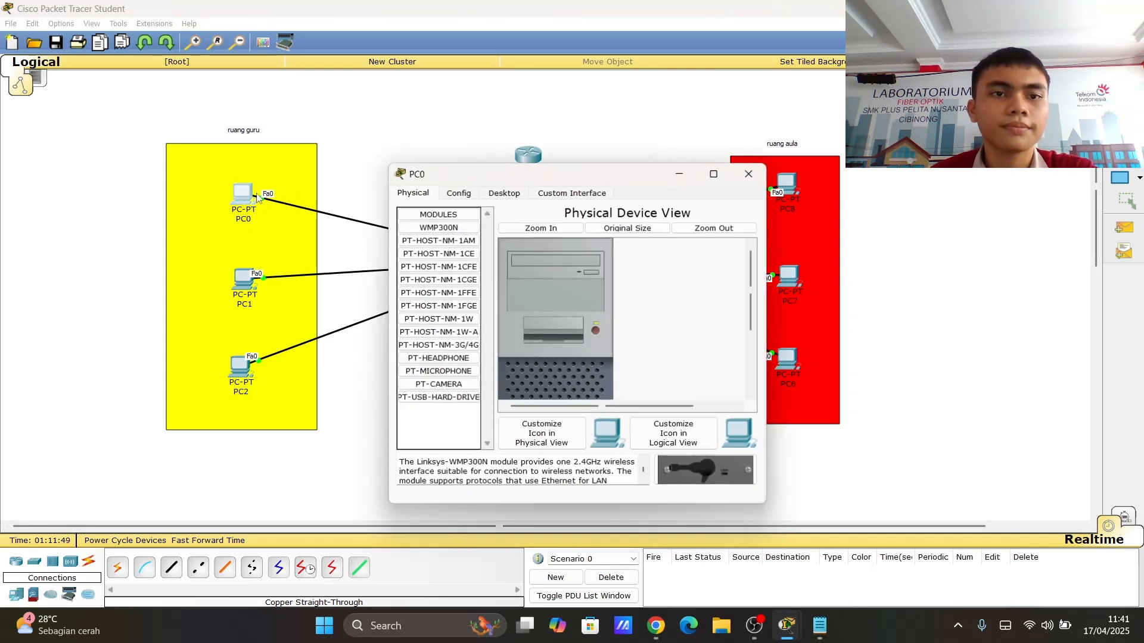
left_click(504, 193)
left_click(427, 230)
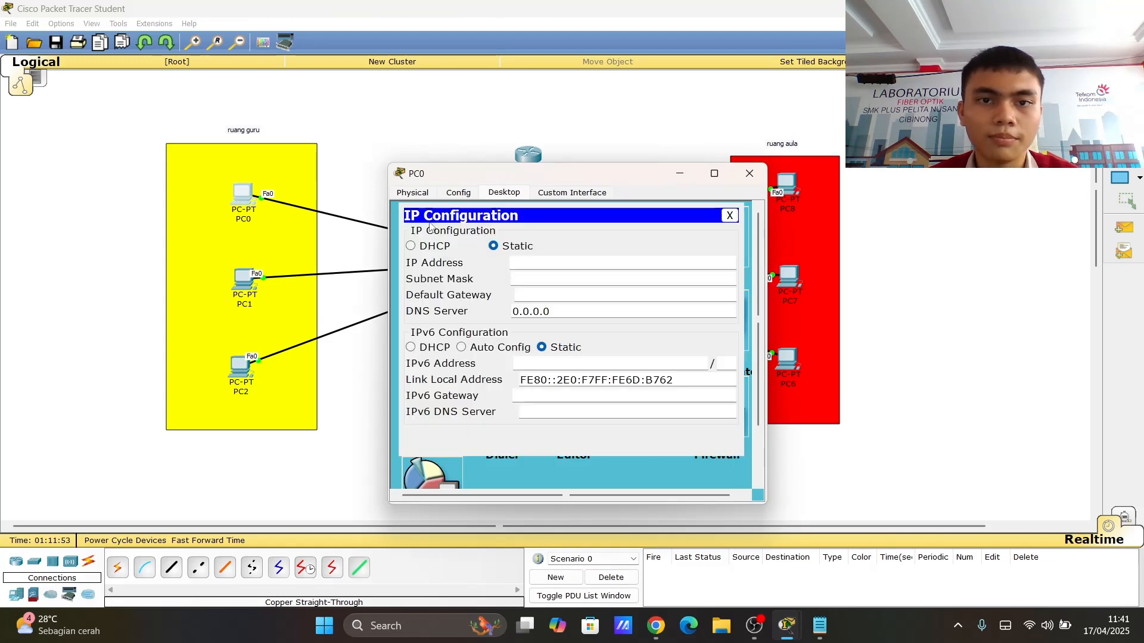
left_click(422, 245)
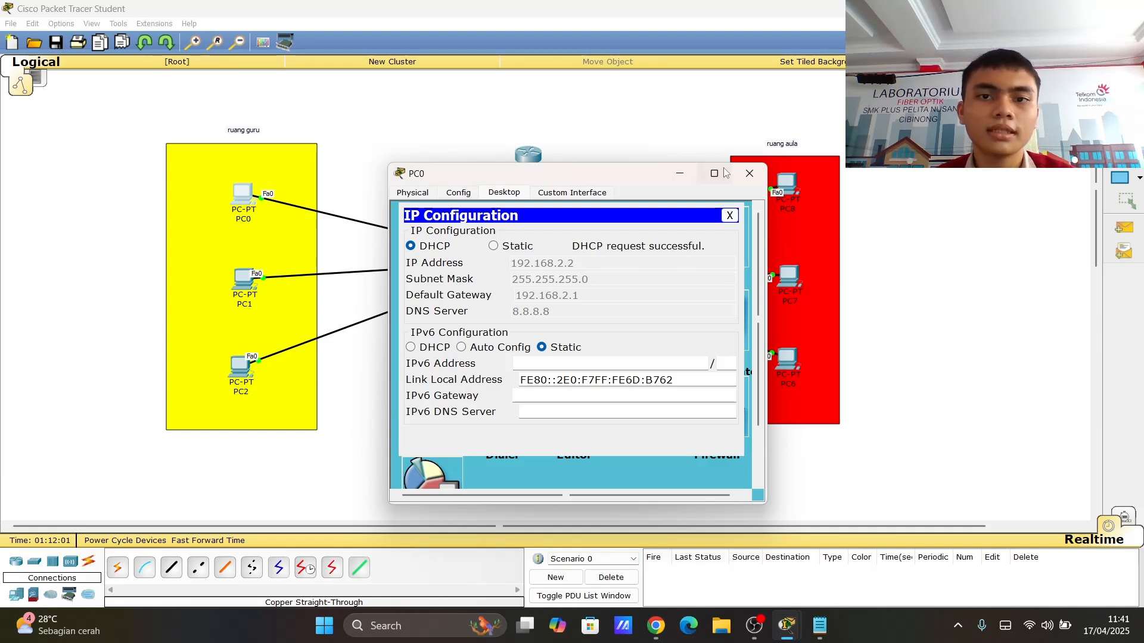
left_click(749, 173)
- Switch PC1's IPv4 configuration to DHCP and close its window
left_click(245, 292)
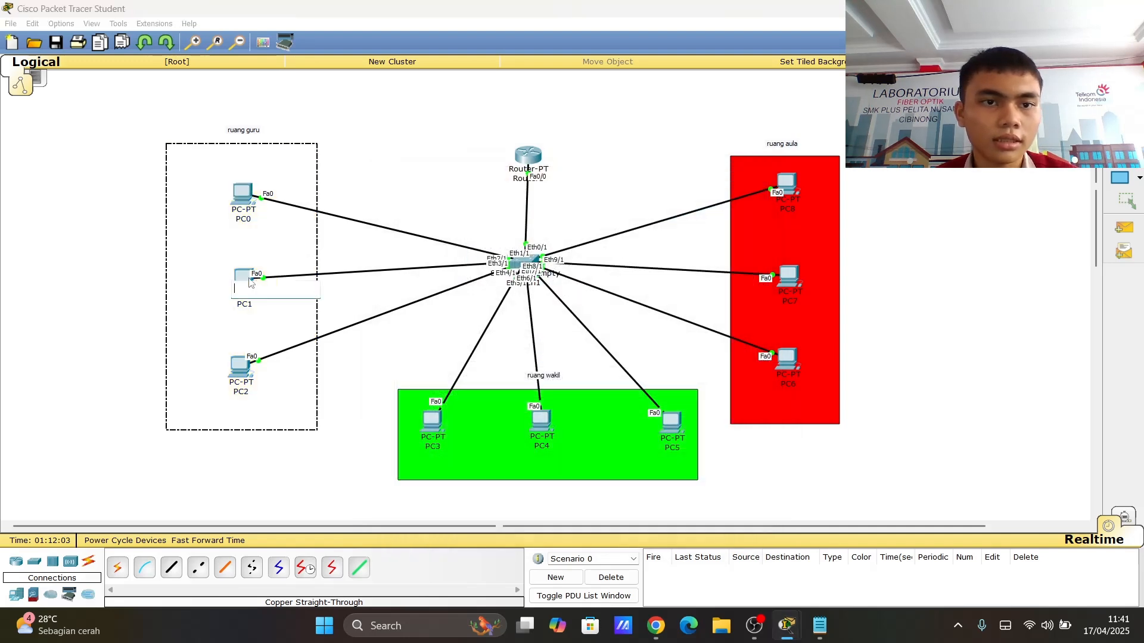
left_click(249, 284)
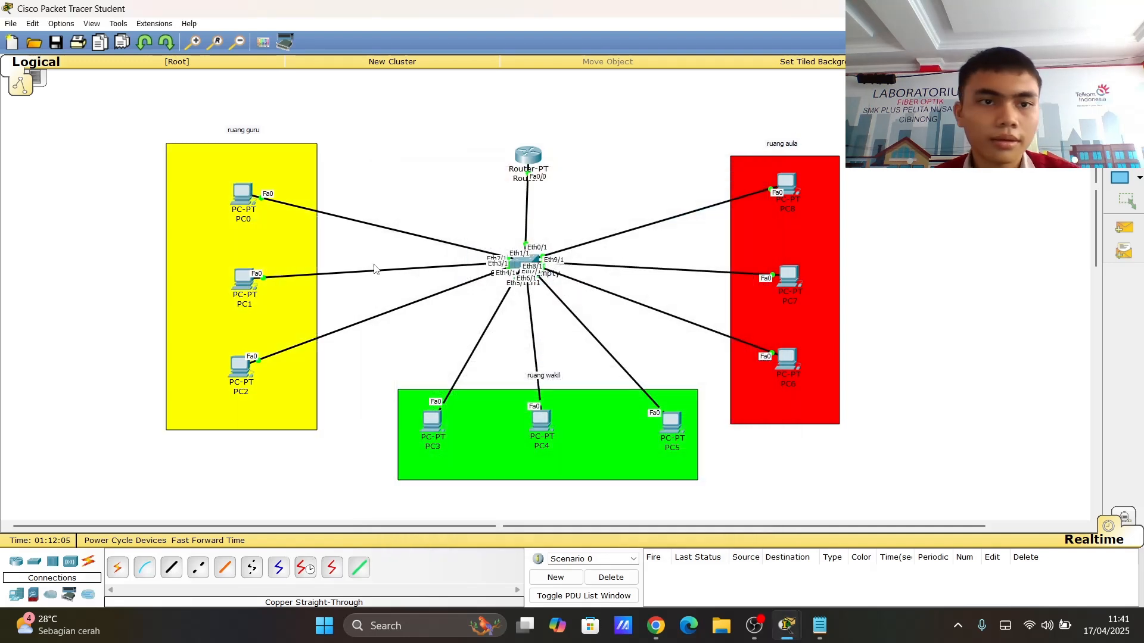
left_click(241, 272)
left_click(500, 192)
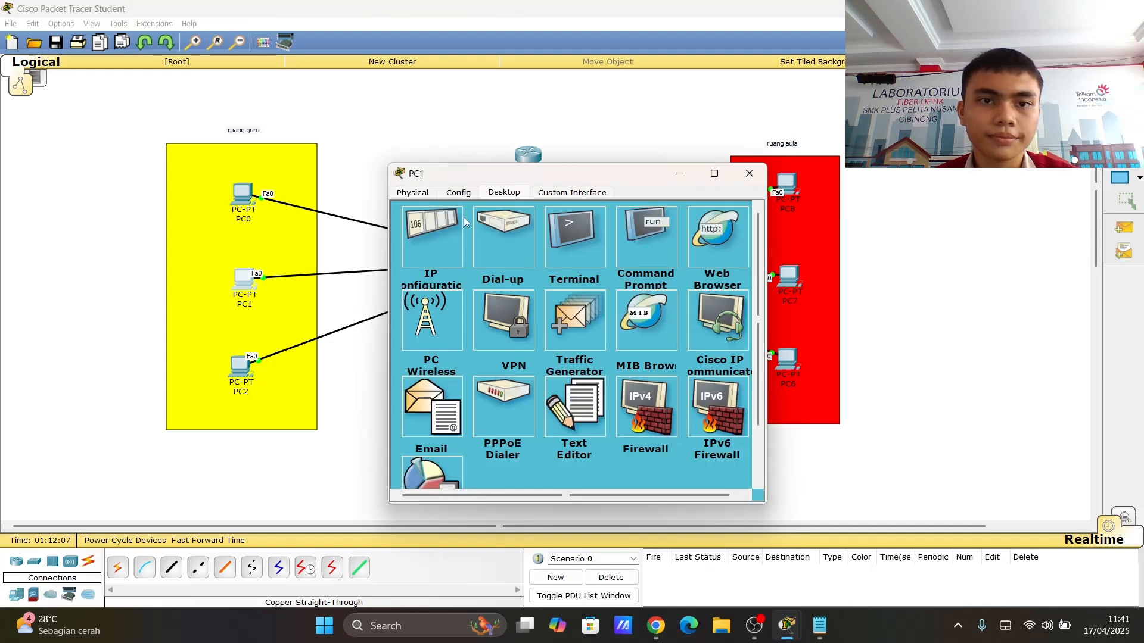
left_click(464, 217)
left_click(421, 250)
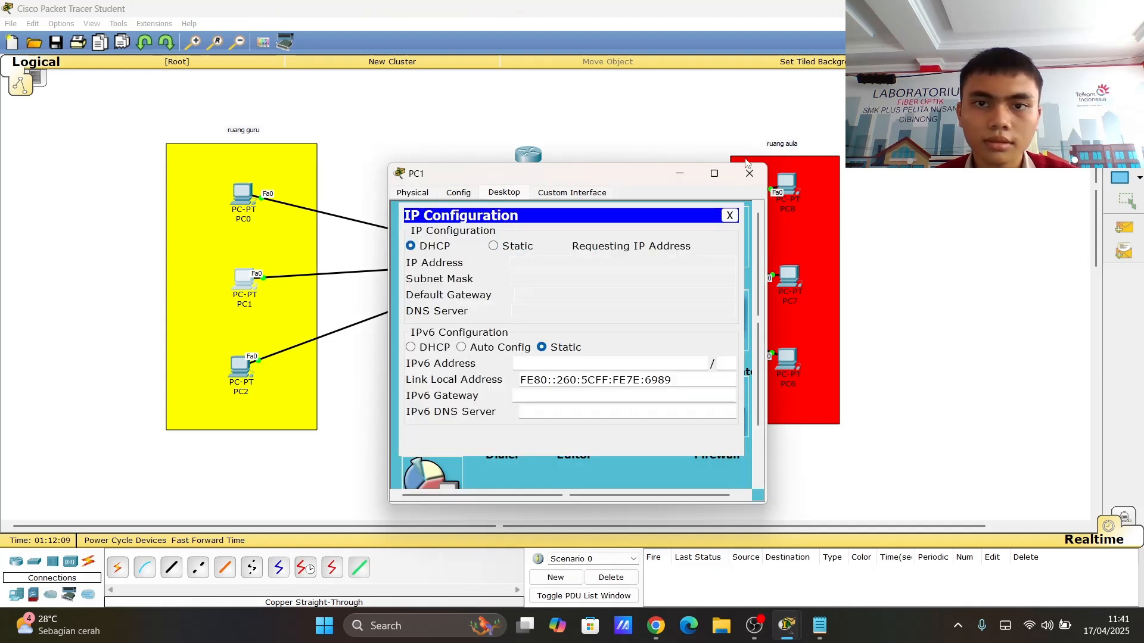
left_click(763, 167)
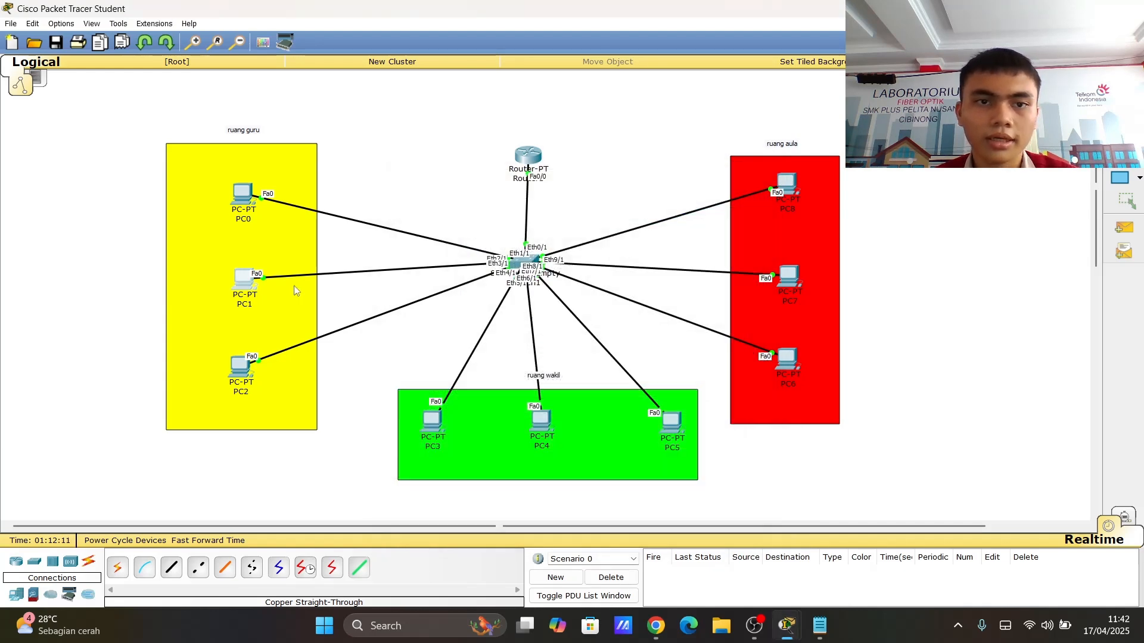
- Switch PC2's IPv4 configuration to DHCP and close its window
left_click(241, 367)
left_click(502, 193)
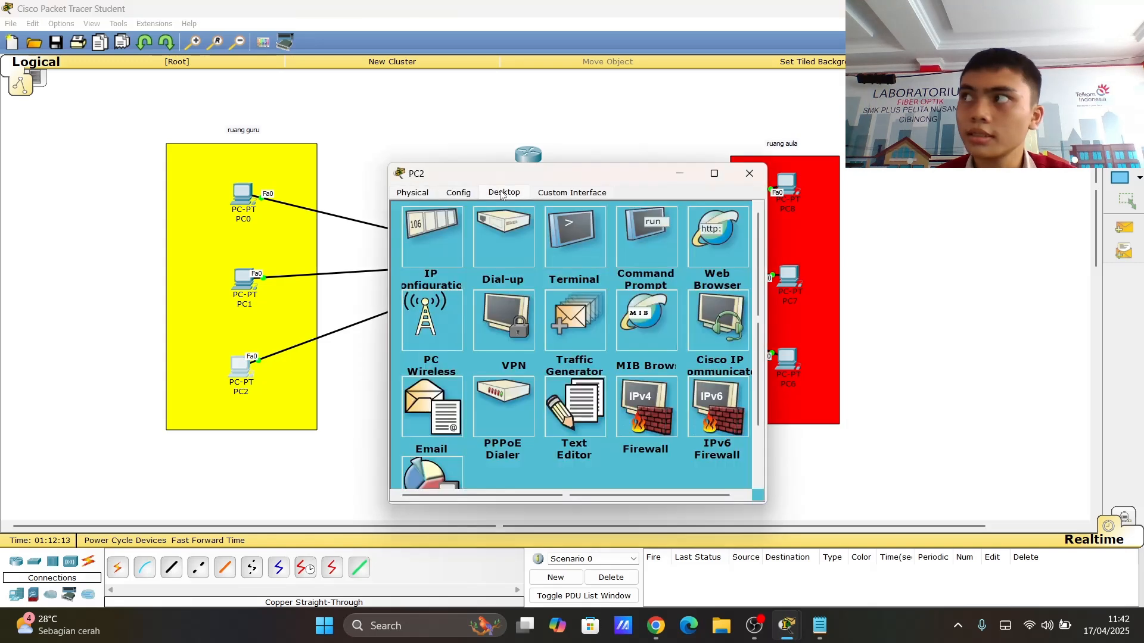
left_click(443, 232)
left_click(423, 246)
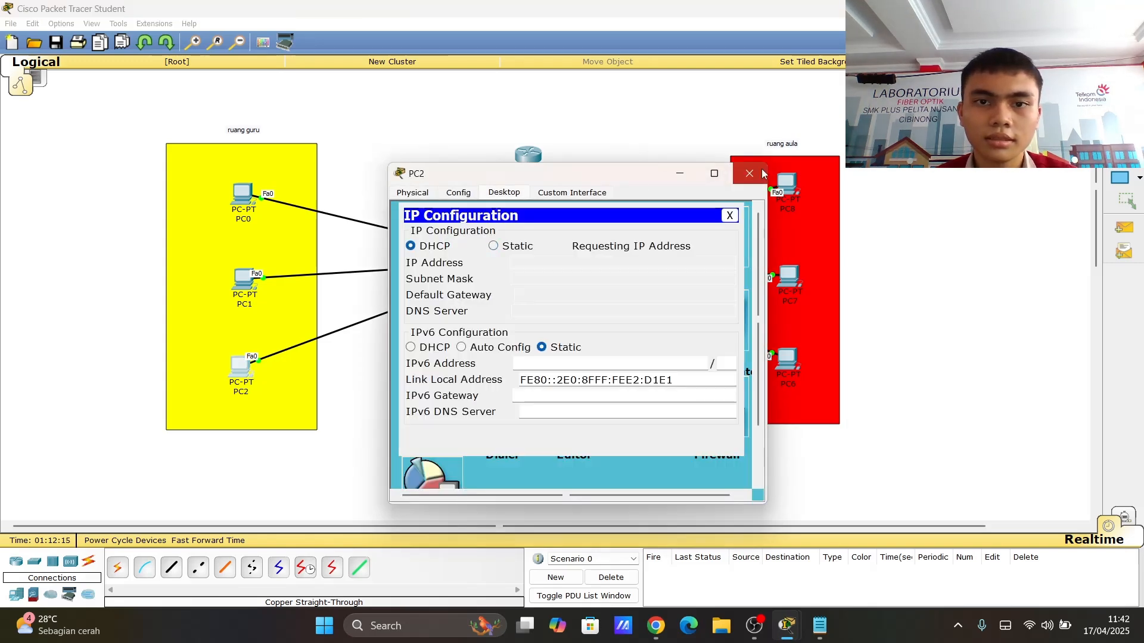
left_click(763, 173)
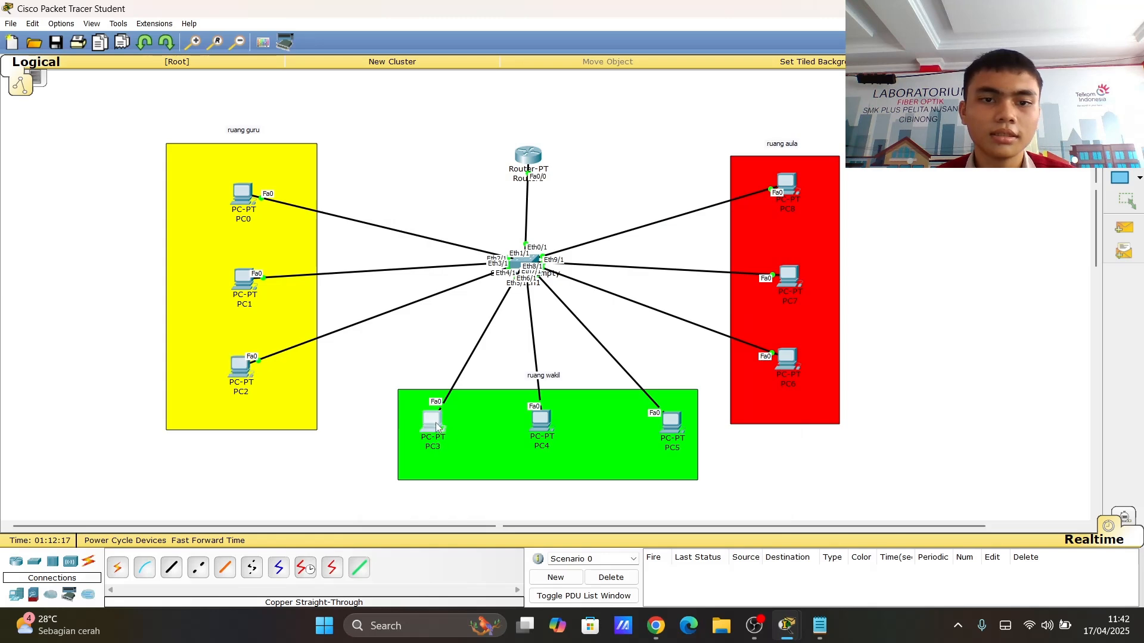
- Switch PC3's IPv4 configuration to DHCP and close its window
left_click(433, 423)
left_click(504, 192)
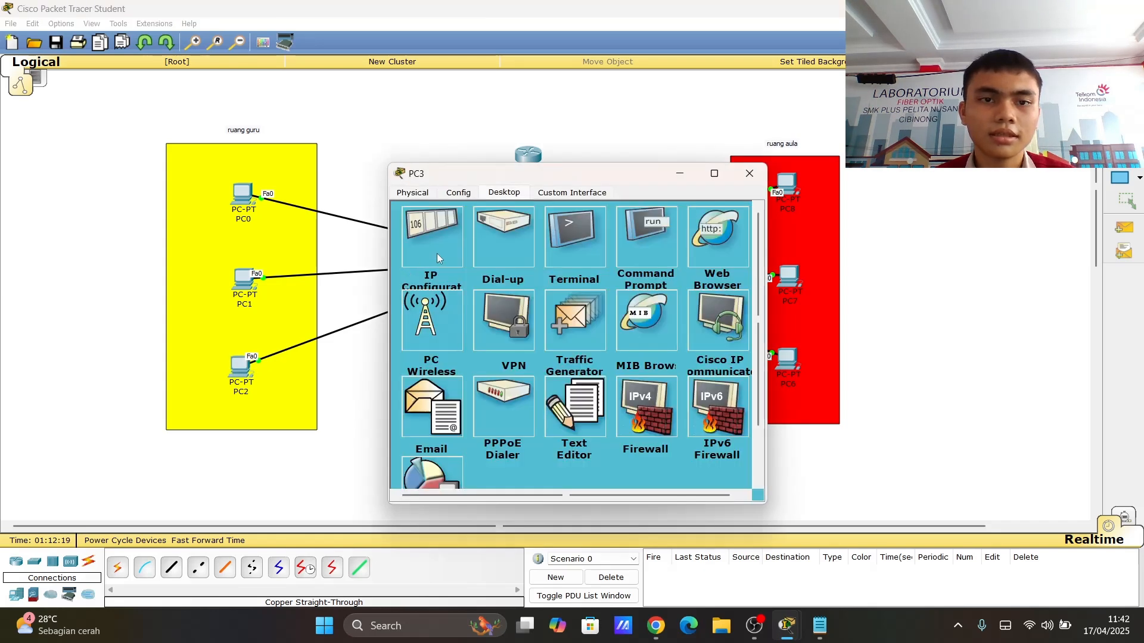
left_click(438, 256)
left_click(411, 246)
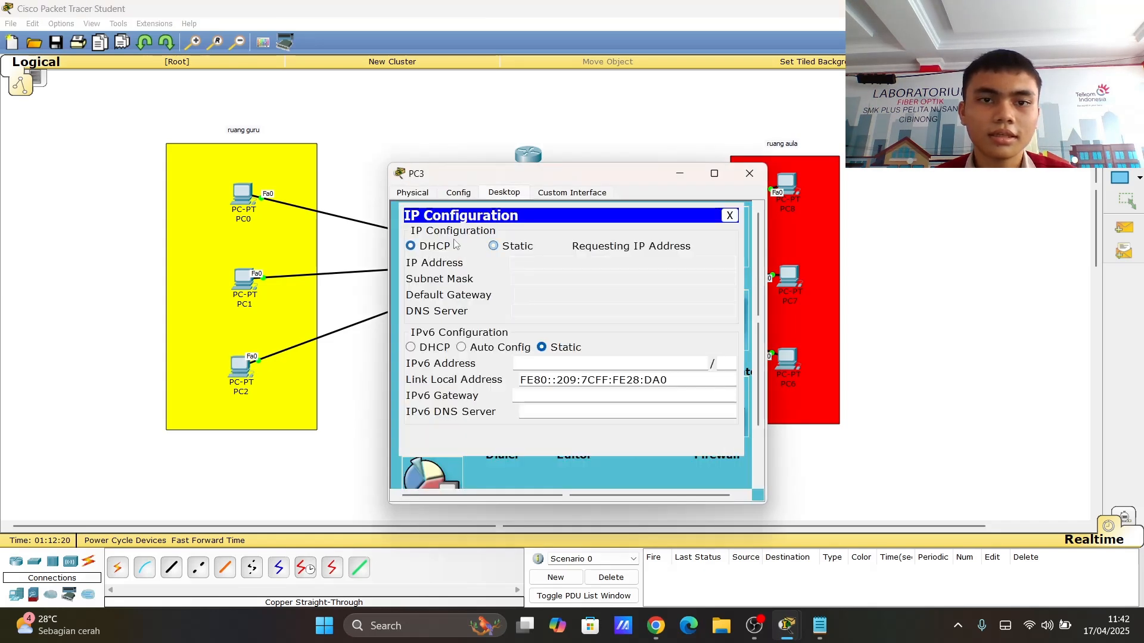
left_click(750, 173)
- Switch PC4's IPv4 configuration to DHCP and close its window
left_click(542, 421)
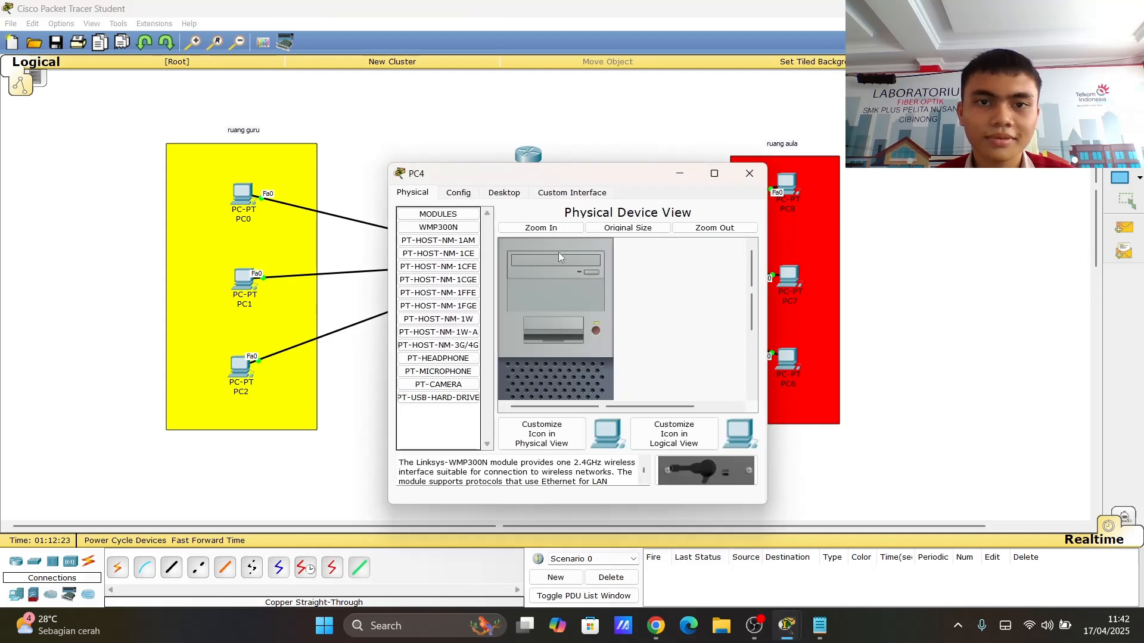
left_click(511, 194)
left_click(421, 253)
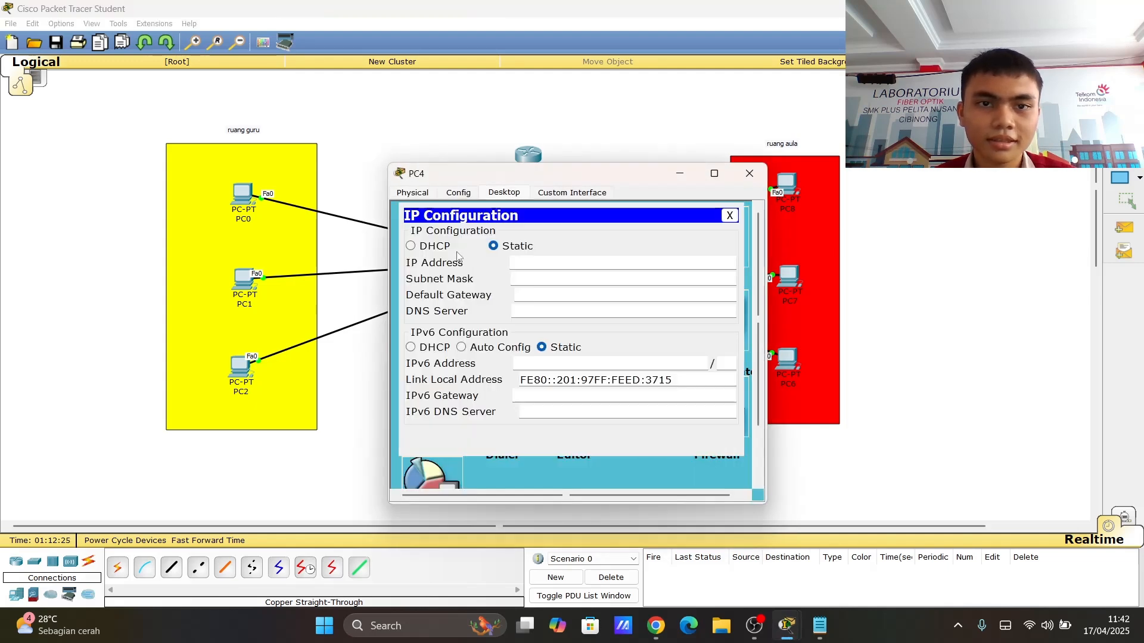
left_click(411, 246)
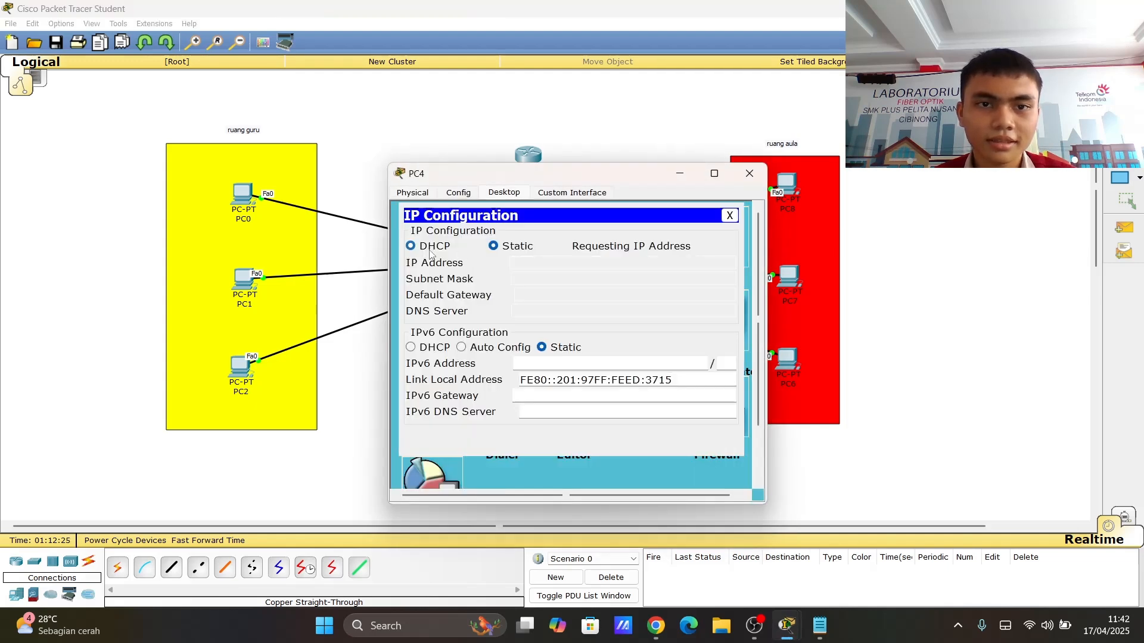
left_click(749, 174)
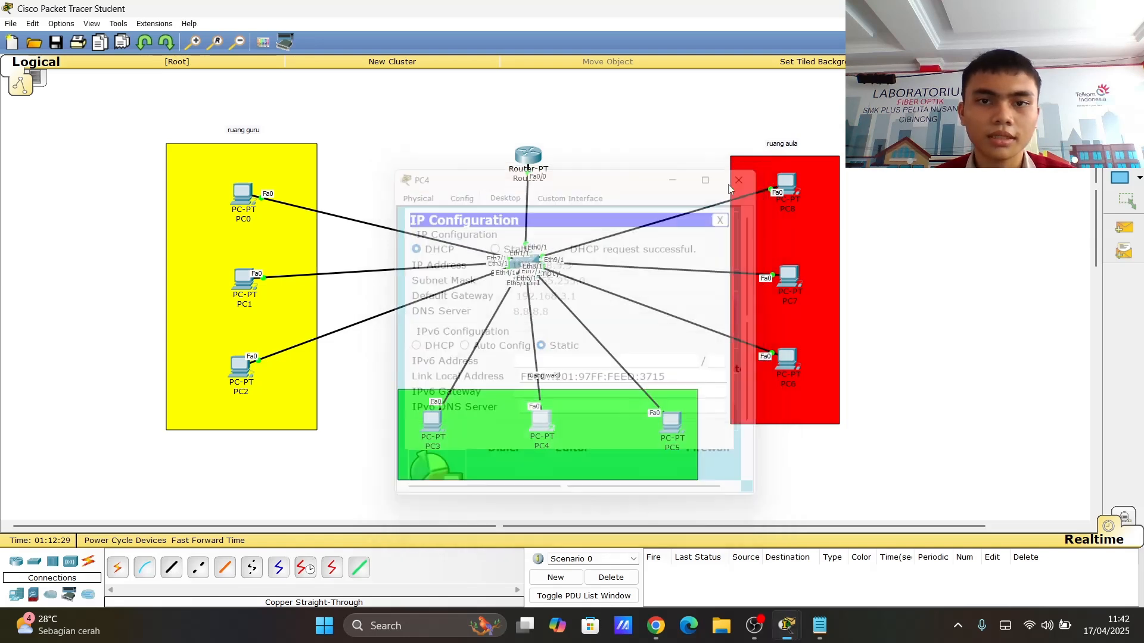
- Switch PC5's IPv4 configuration to DHCP and close its window
left_click(667, 417)
left_click(504, 193)
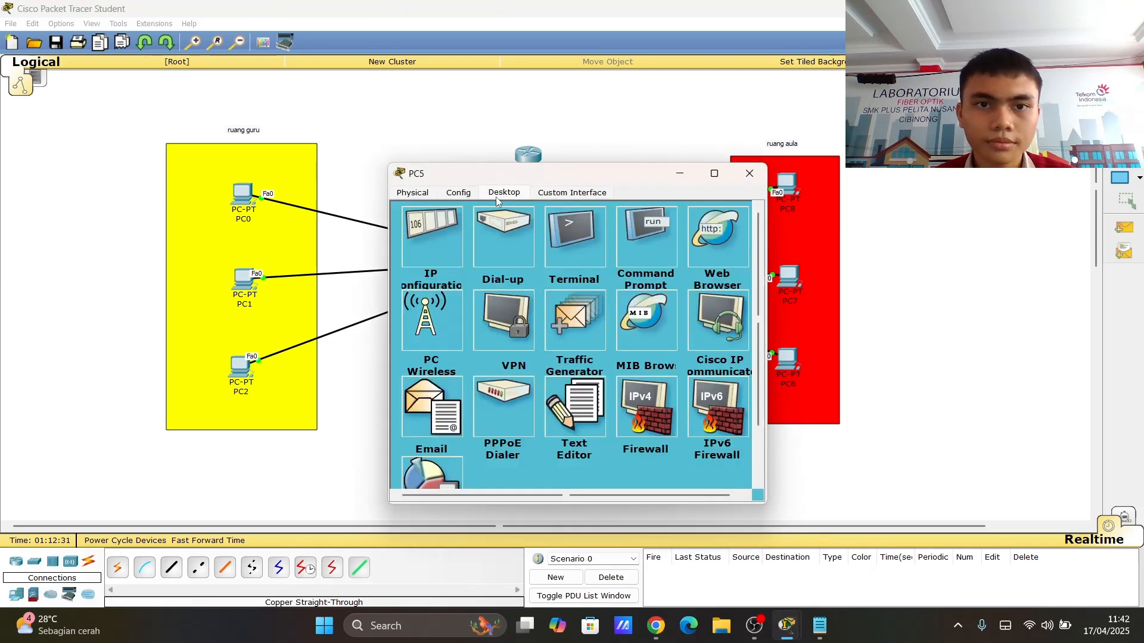
left_click(427, 226)
left_click(411, 246)
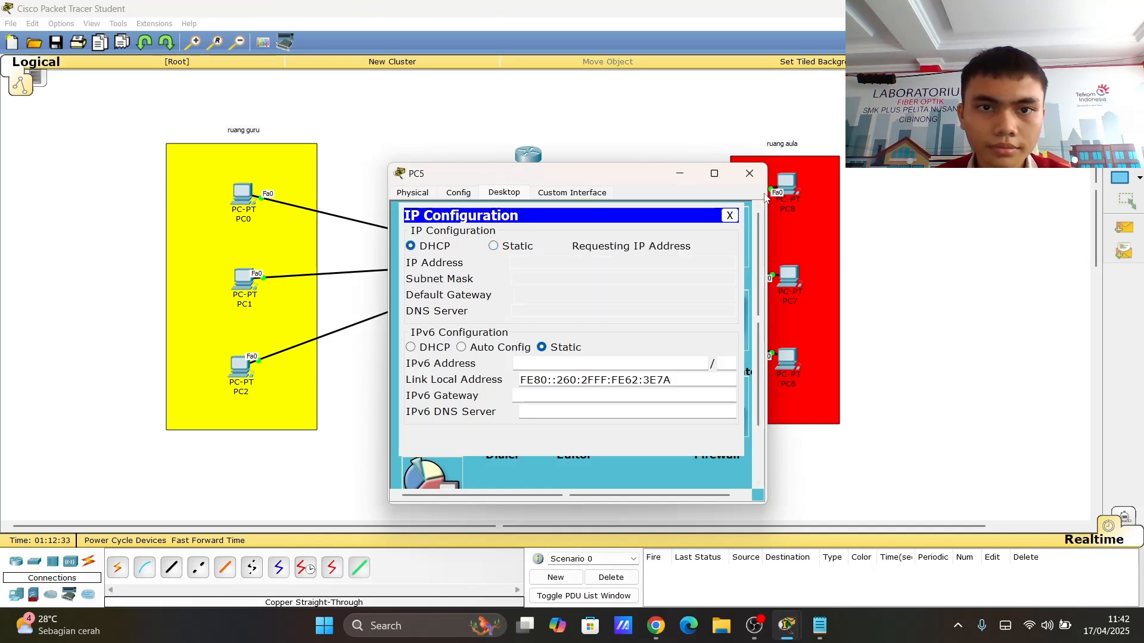
left_click(748, 173)
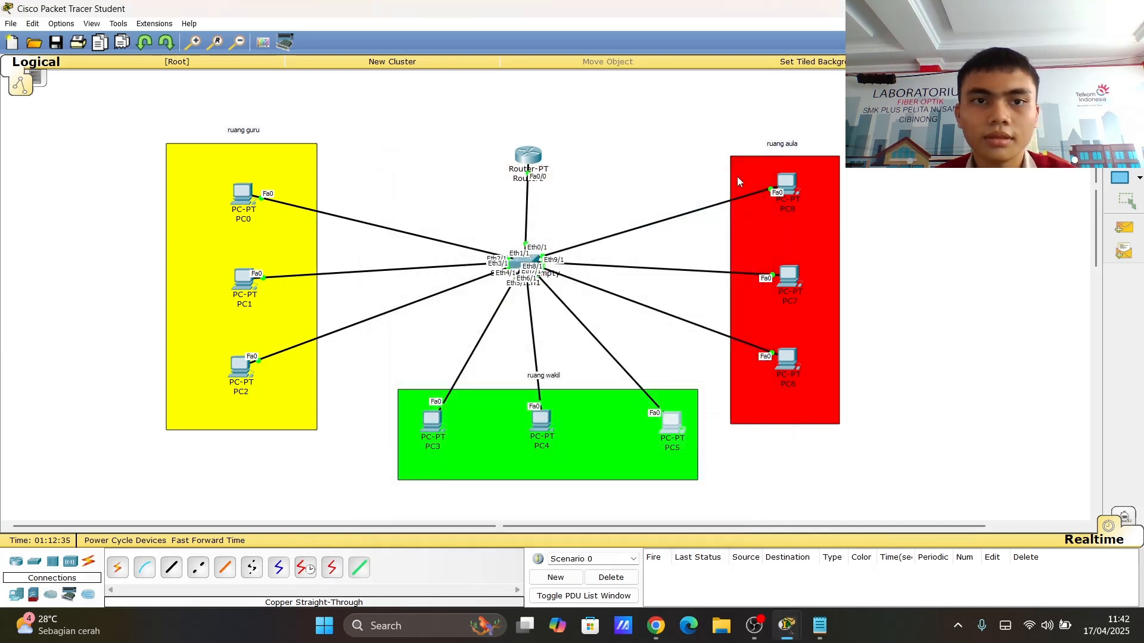
- Switch PC6's IPv4 configuration to DHCP and close its window
left_click(786, 367)
left_click(504, 192)
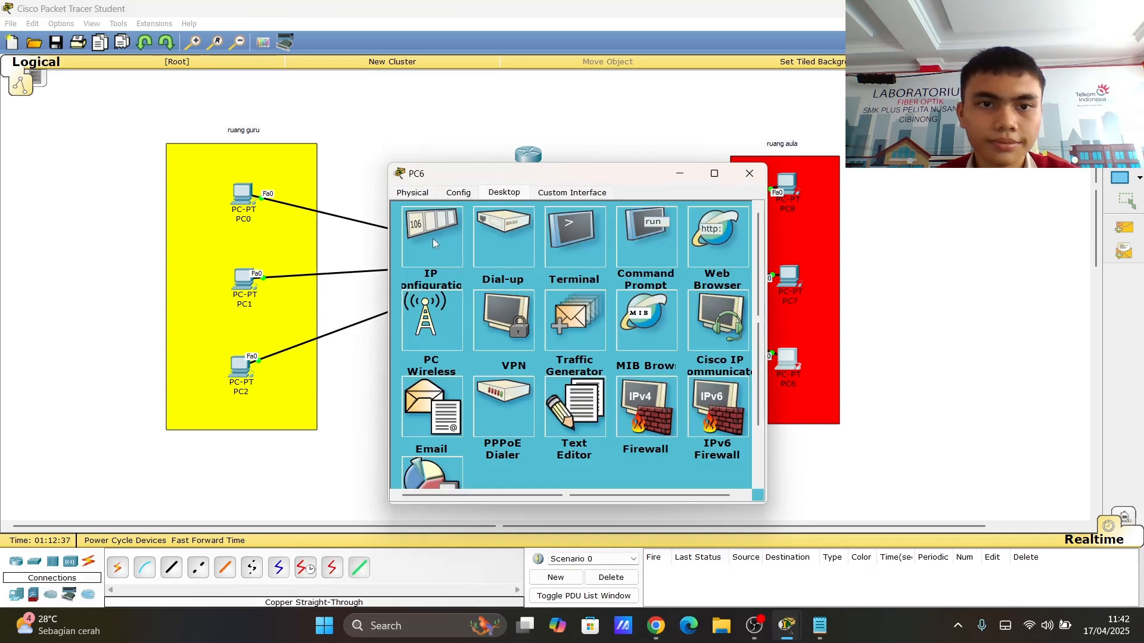
left_click(430, 229)
left_click(433, 246)
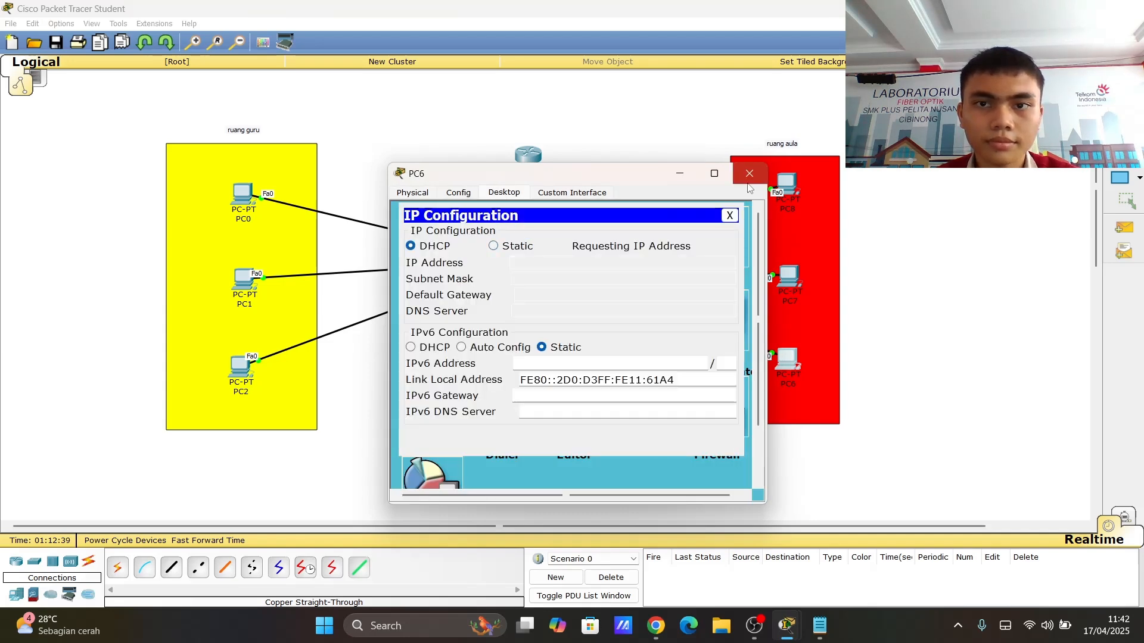
left_click(749, 173)
- Switch PC7's IPv4 configuration to DHCP and close its window
left_click(790, 278)
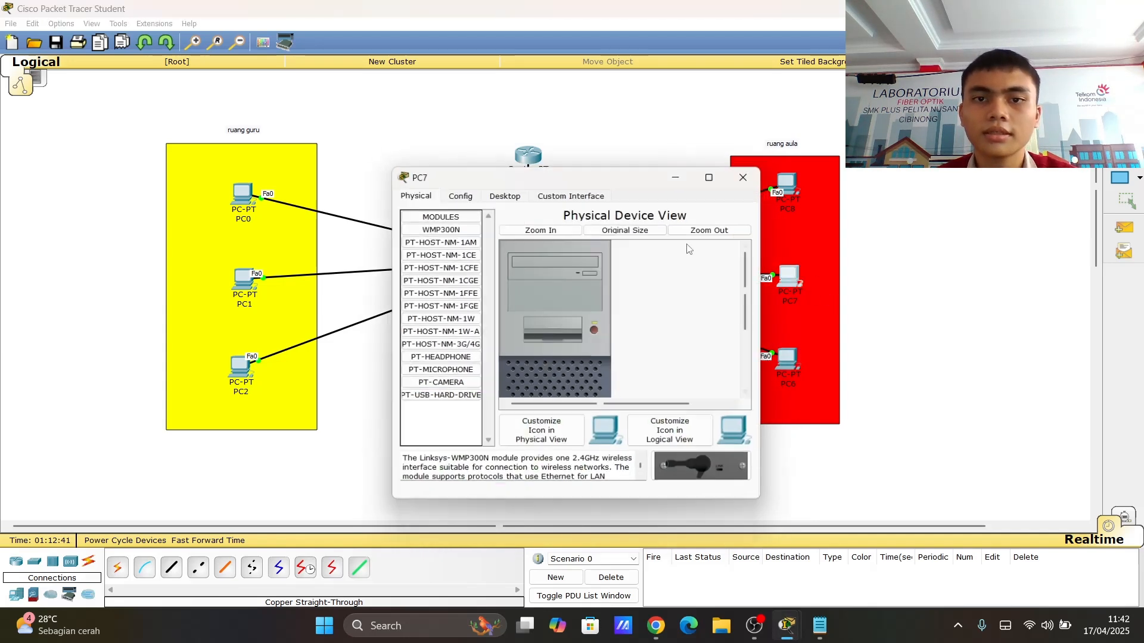
left_click(503, 193)
left_click(434, 238)
left_click(434, 246)
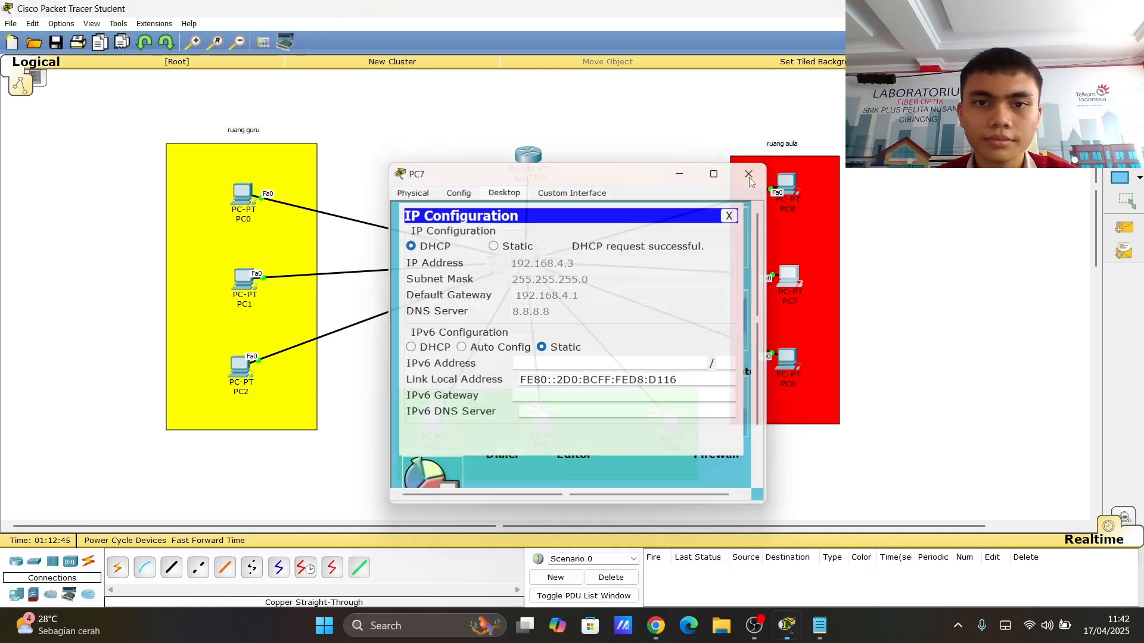
left_click(749, 173)
- Switch PC8's IPv4 configuration to DHCP and close its window
left_click(786, 183)
left_click(504, 192)
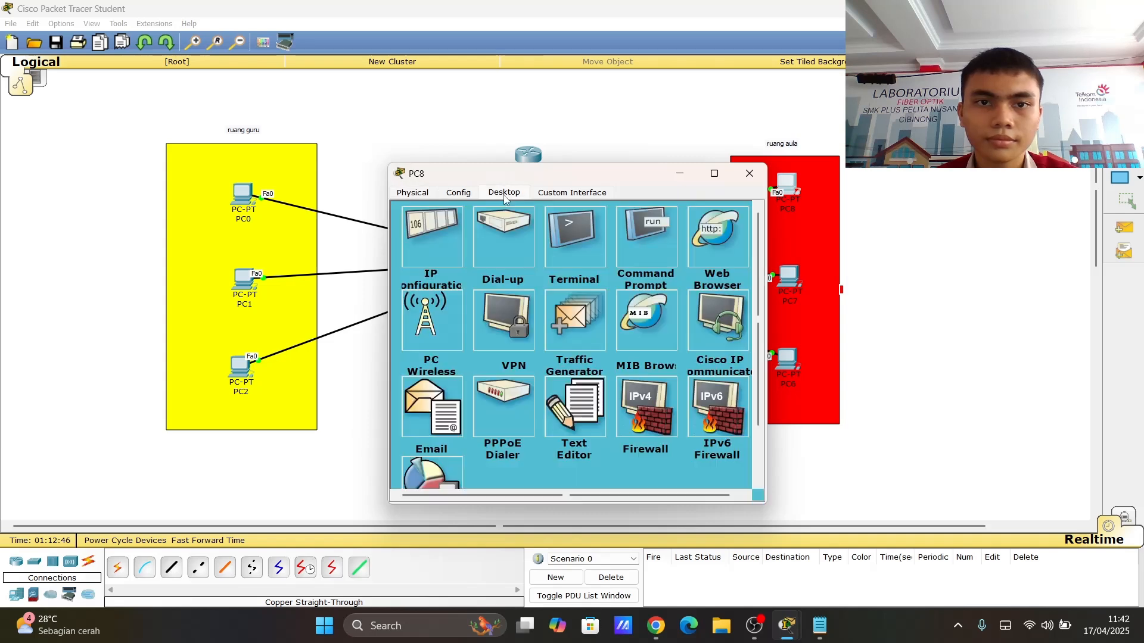
left_click(441, 237)
left_click(410, 246)
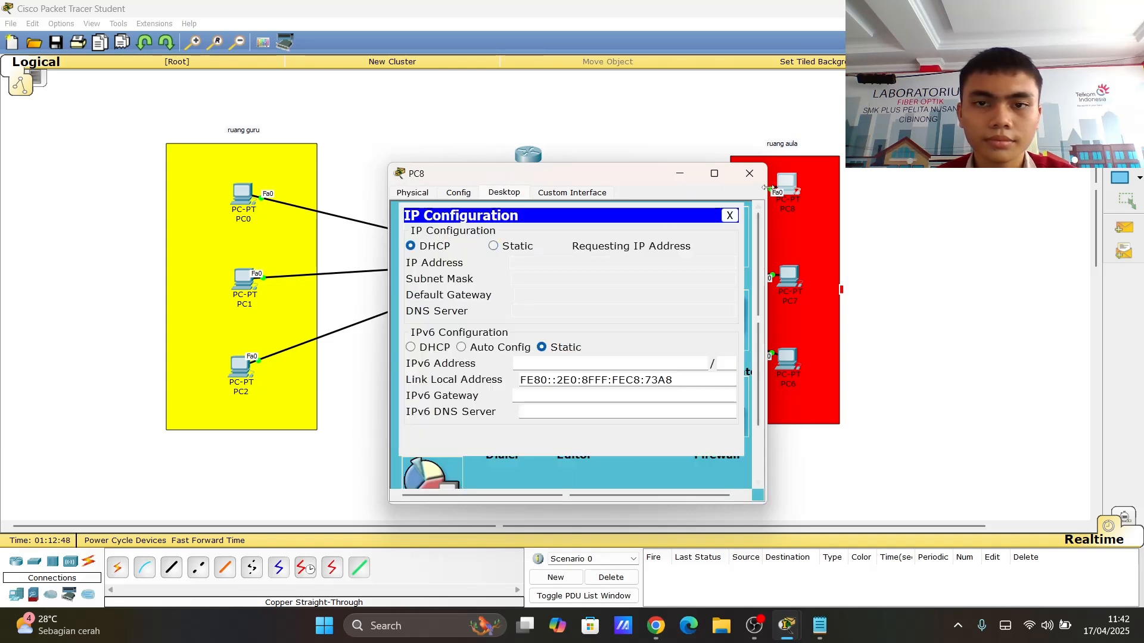
left_click(748, 173)
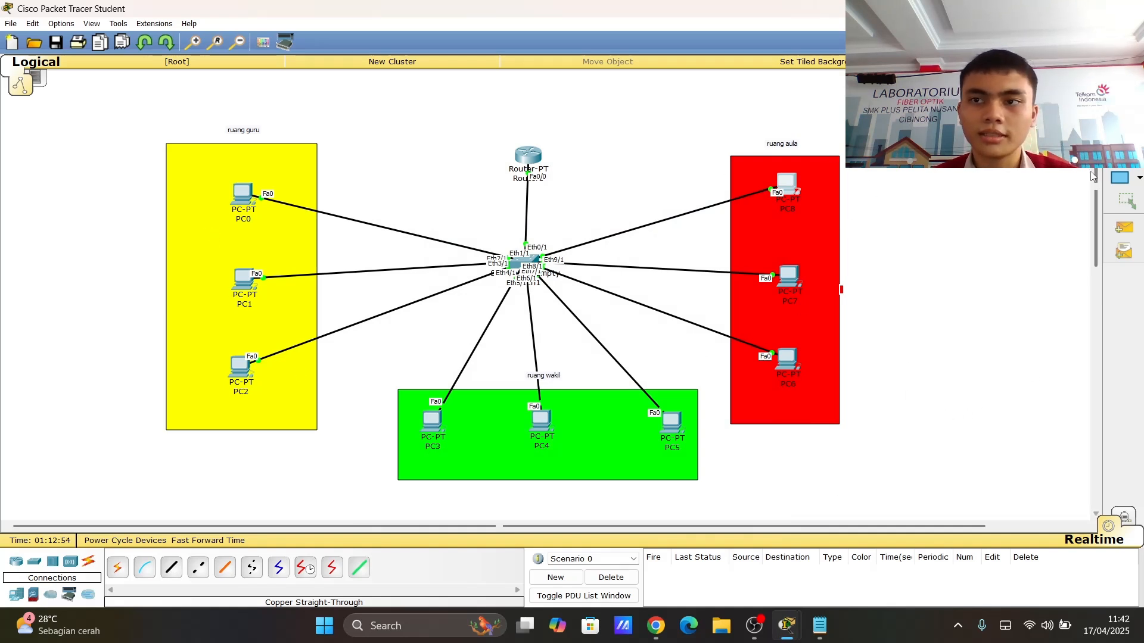
- Send a simple PDU from PC0 to PC1 to test connectivity, then delete the scenario's PDU entries
left_click(1123, 228)
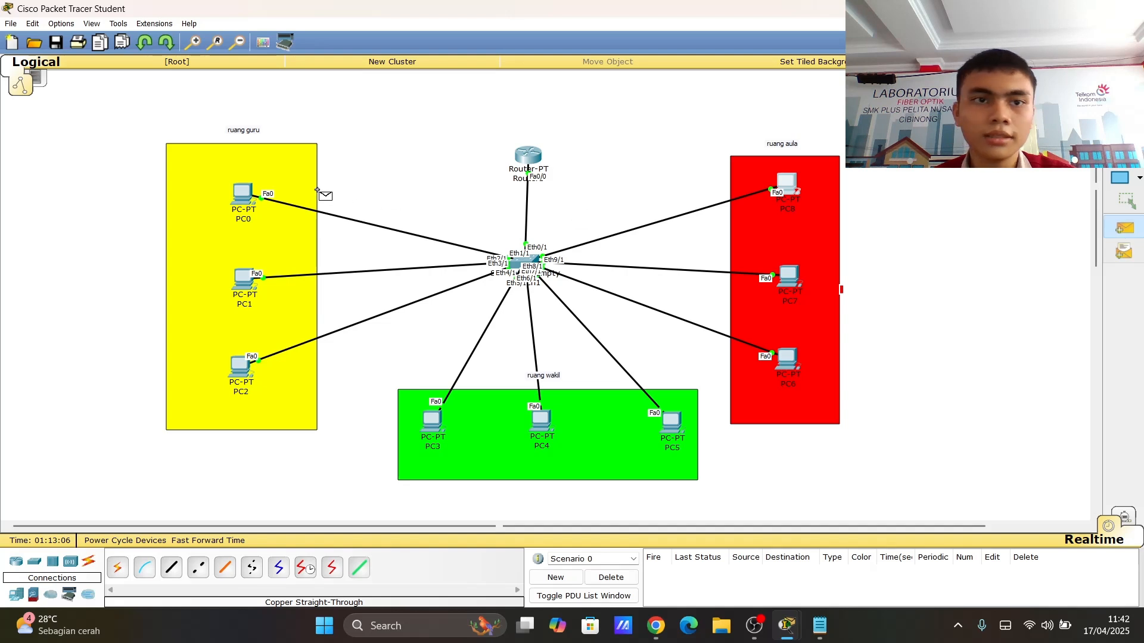
left_click(243, 197)
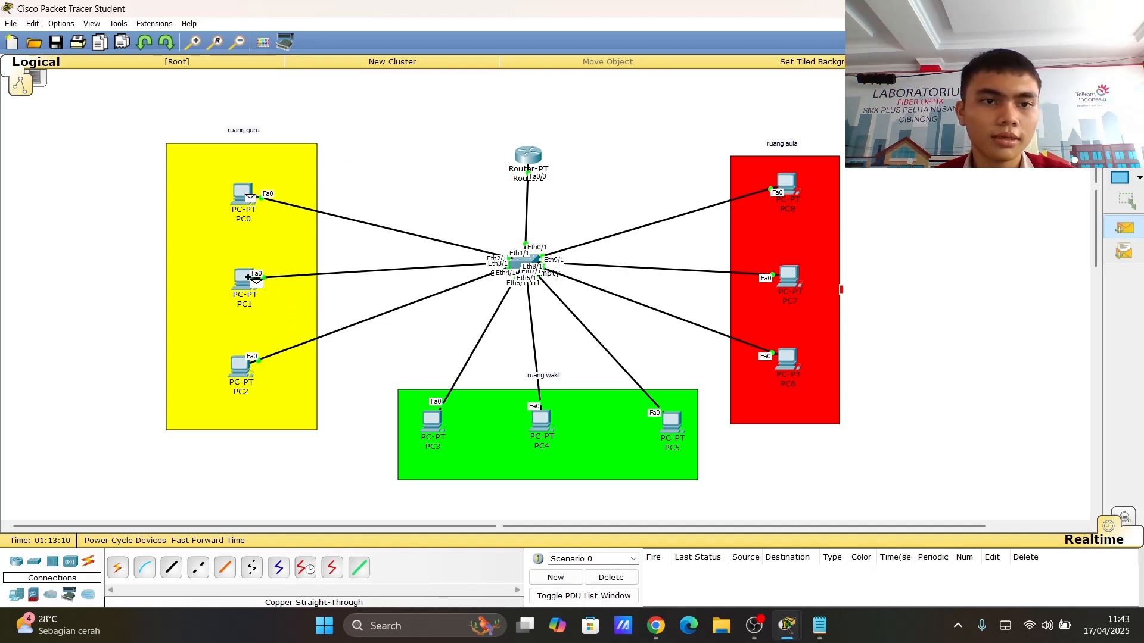
mouse_move(249, 277)
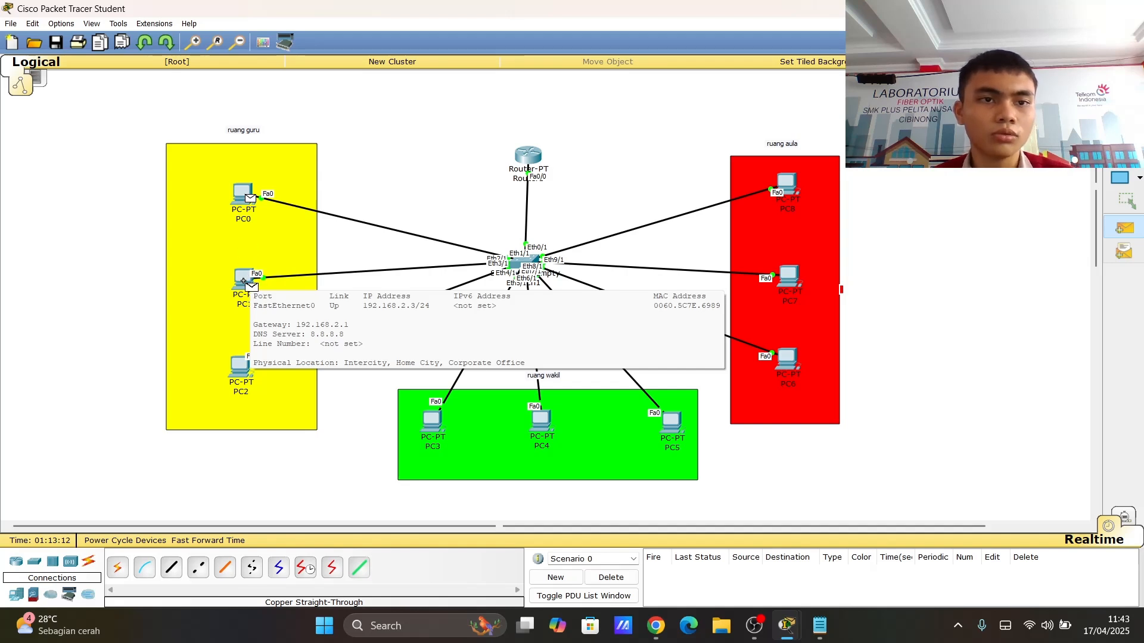
left_click(249, 278)
left_click(683, 574)
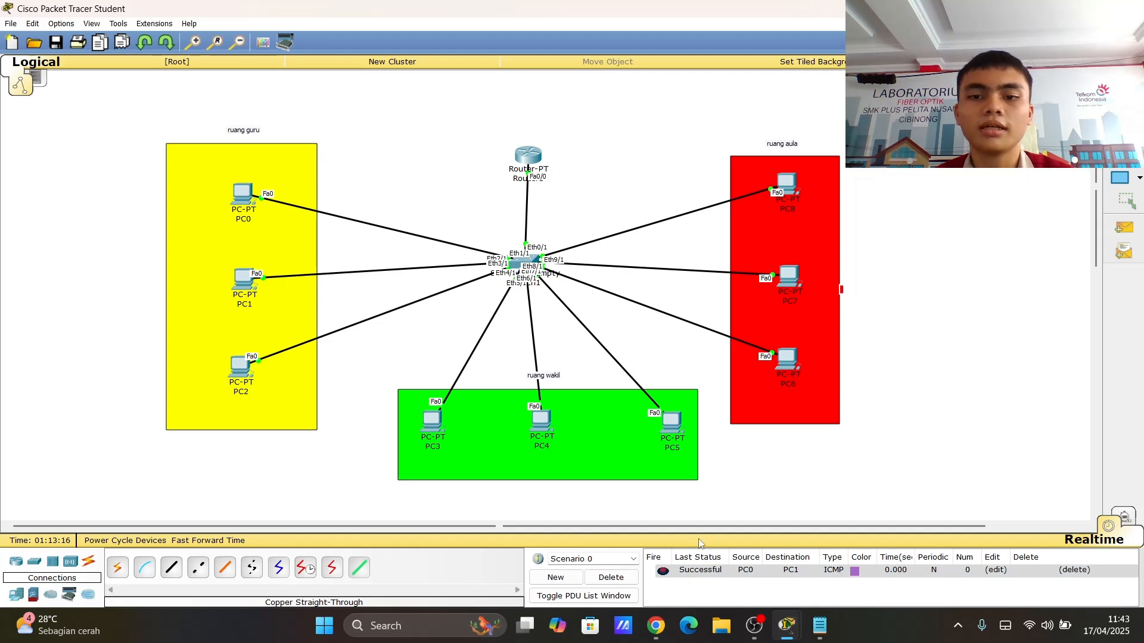
left_click(611, 577)
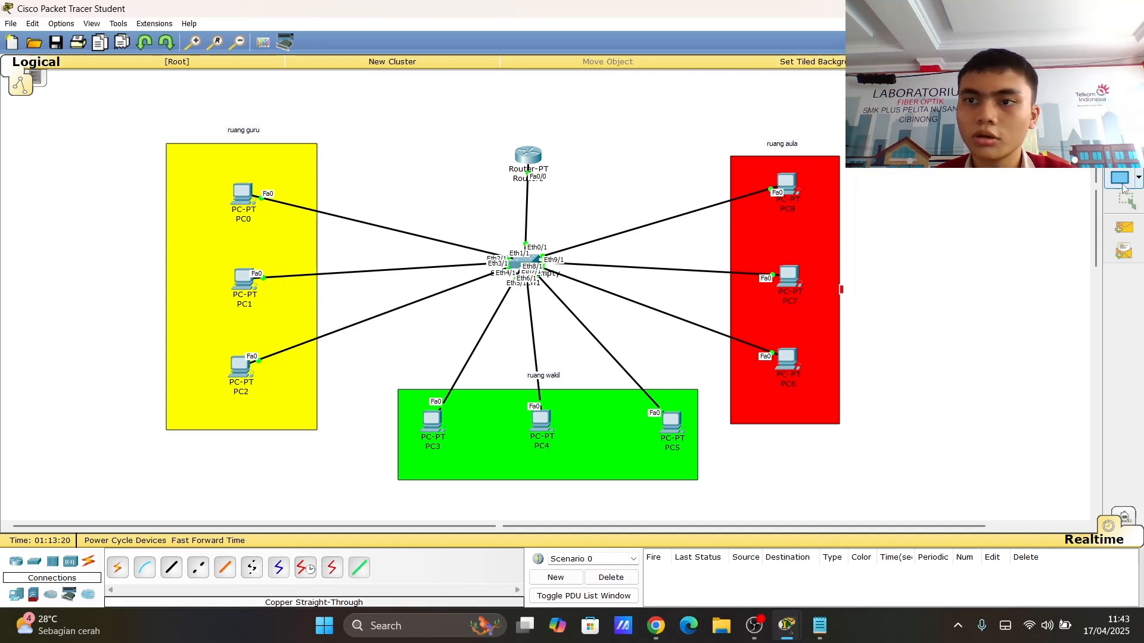
- Send a simple PDU from PC0 to PC3 to test inter-VLAN connectivity
left_click(1124, 228)
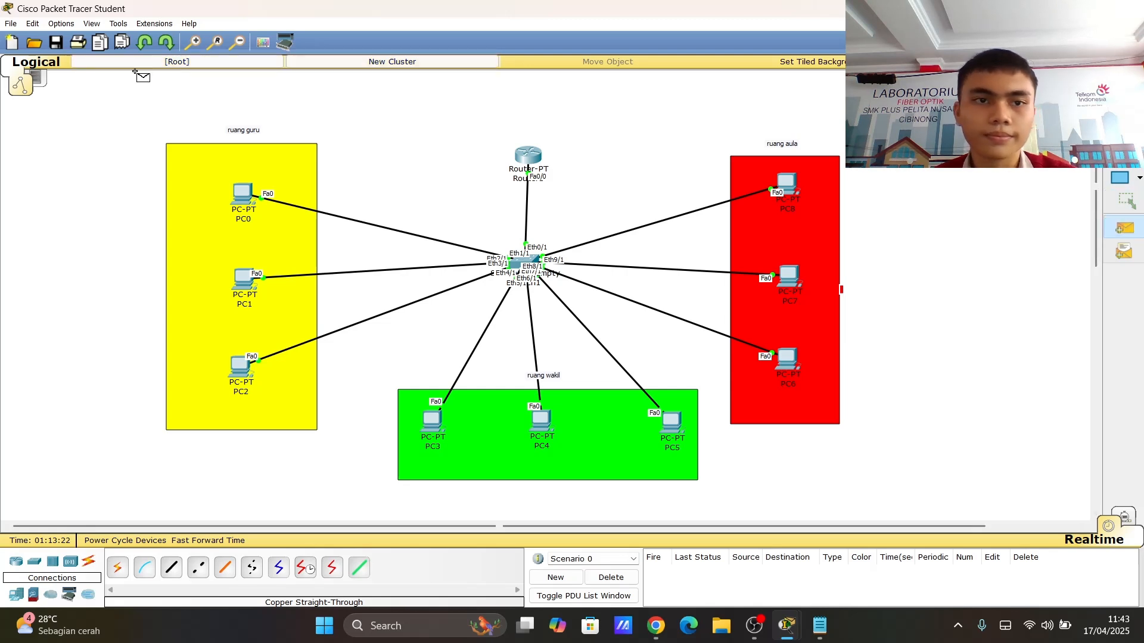
left_click(244, 196)
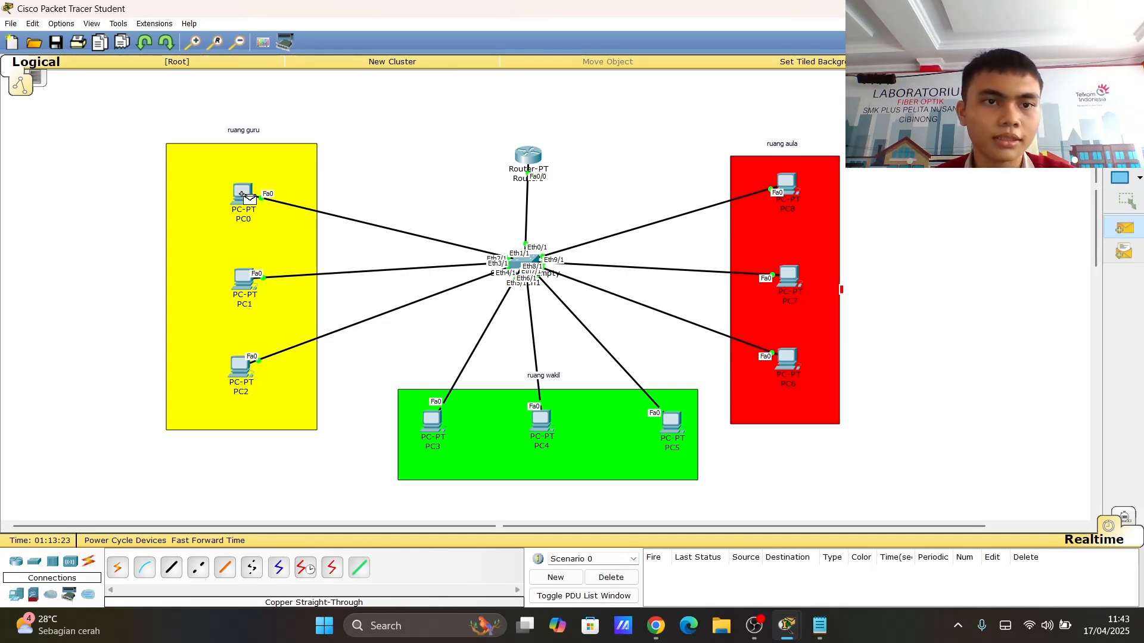
left_click(438, 432)
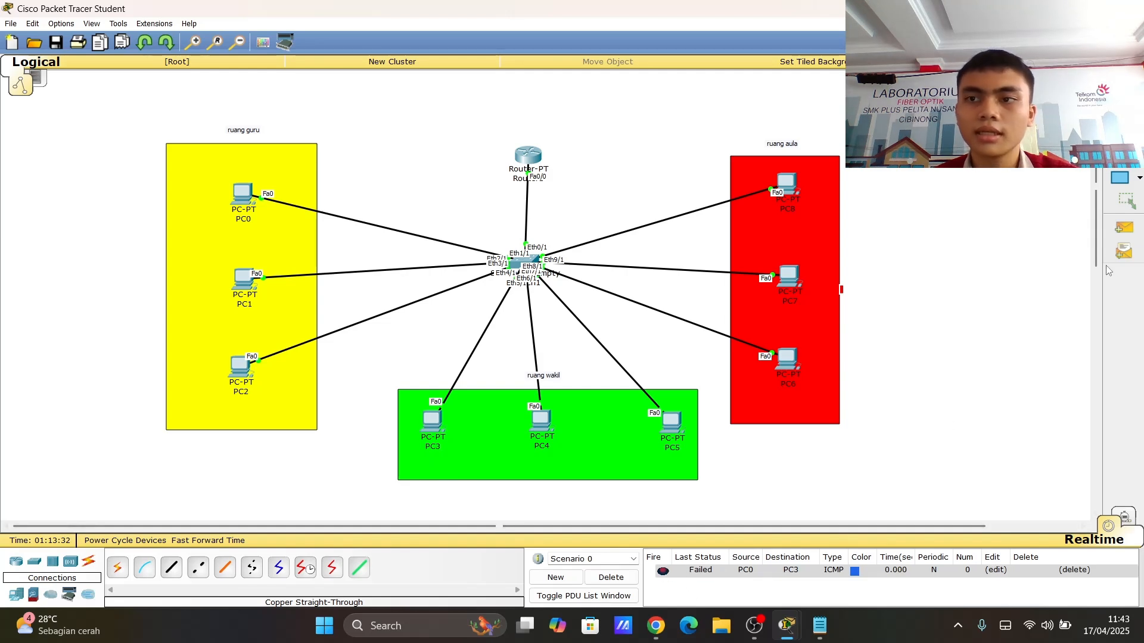
- Resend a simple PDU from PC0 to PC3, then delete the scenario's PDU entries
left_click(1124, 228)
left_click(242, 194)
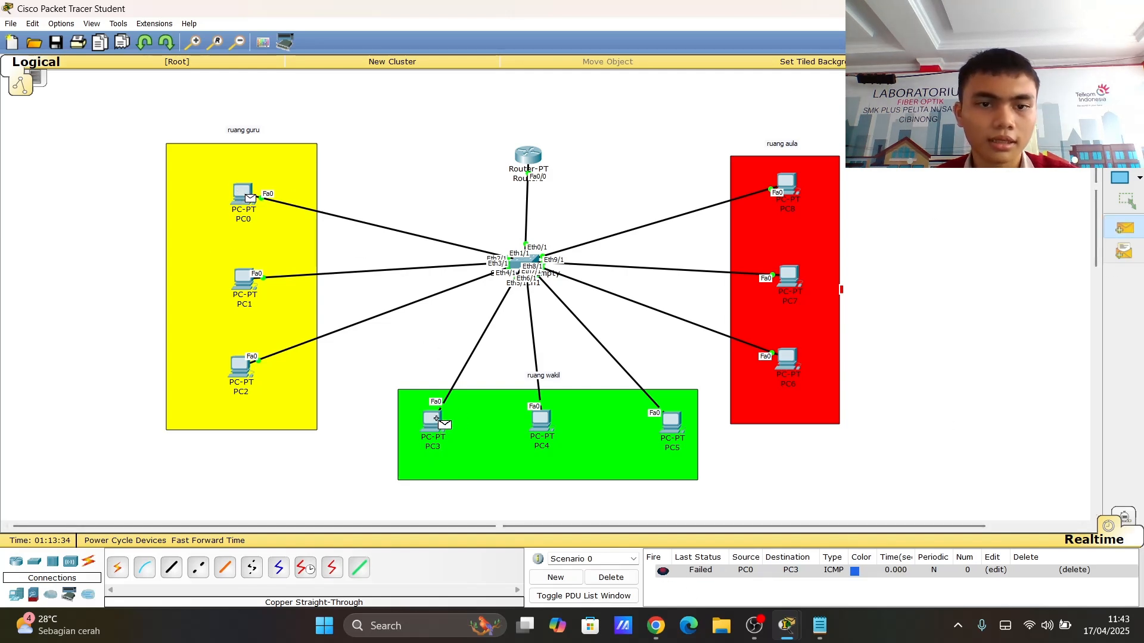
left_click(432, 422)
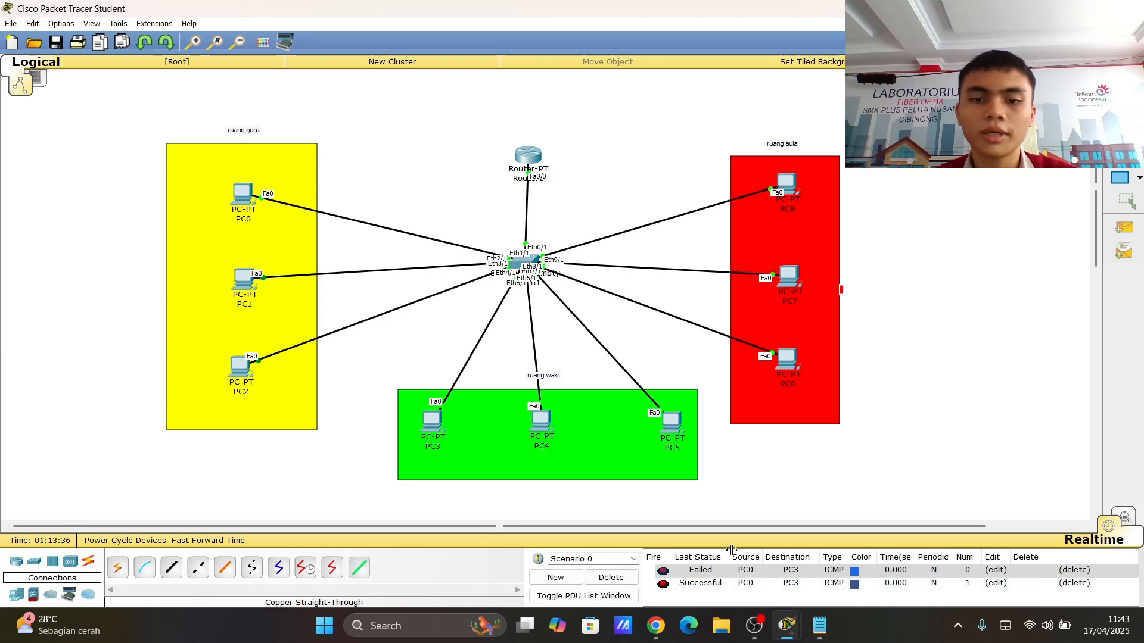
left_click(610, 578)
- Send a simple PDU from PC0 to PC8 to test connectivity to the ruang aula VLAN
left_click(1124, 228)
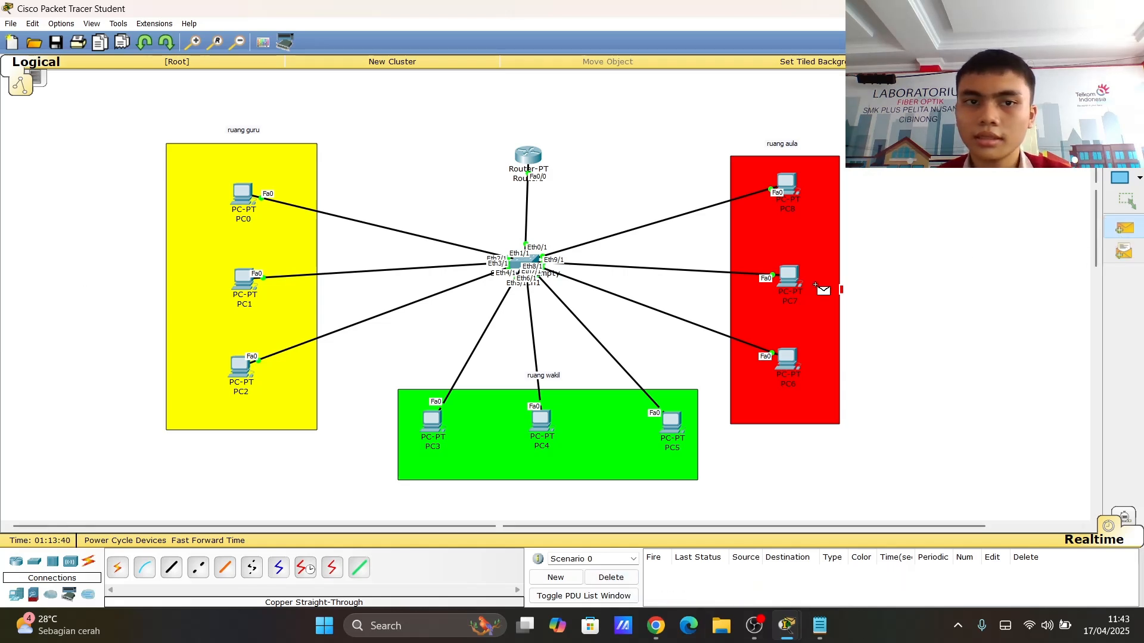
left_click(247, 199)
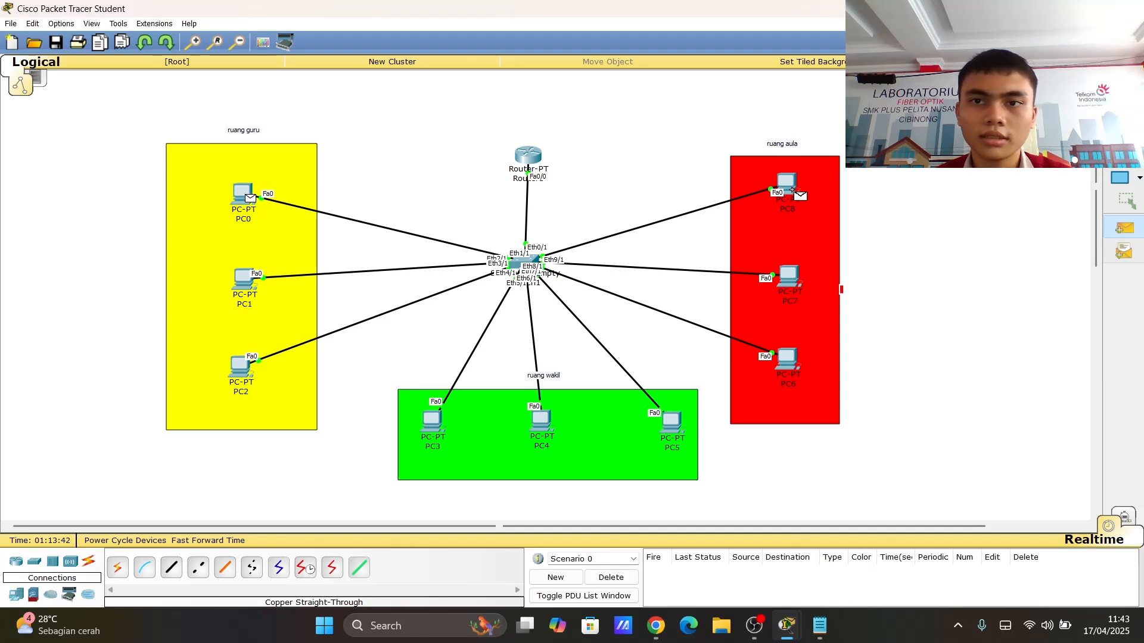
left_click(792, 186)
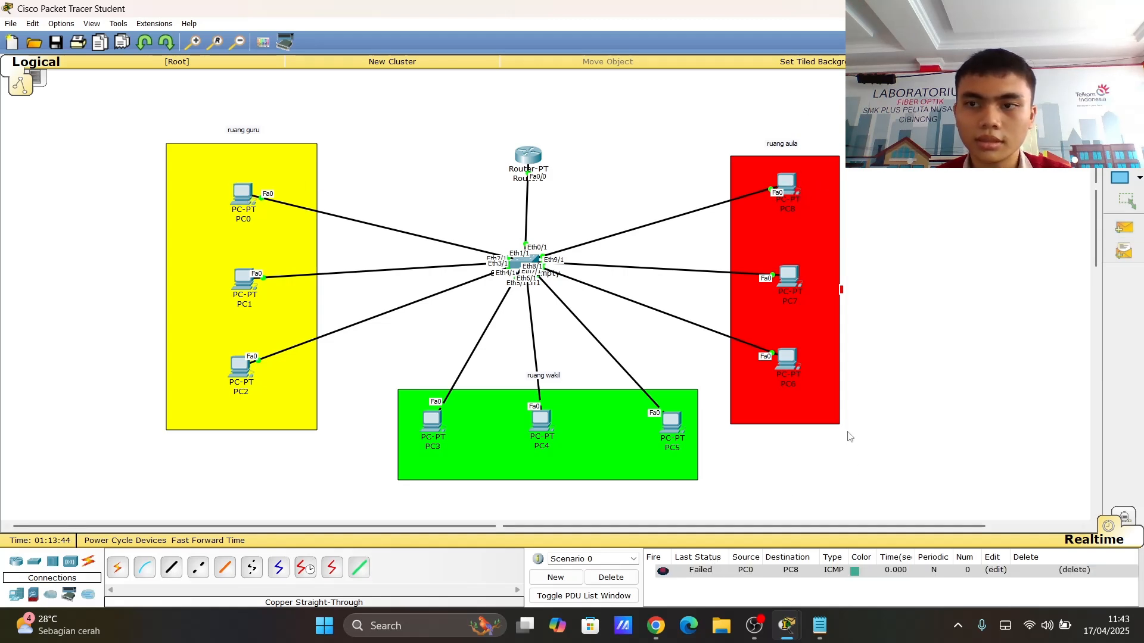
- Resend a simple PDU from PC0 to PC8, then delete the scenario's PDU entries
left_click(1123, 227)
left_click(247, 200)
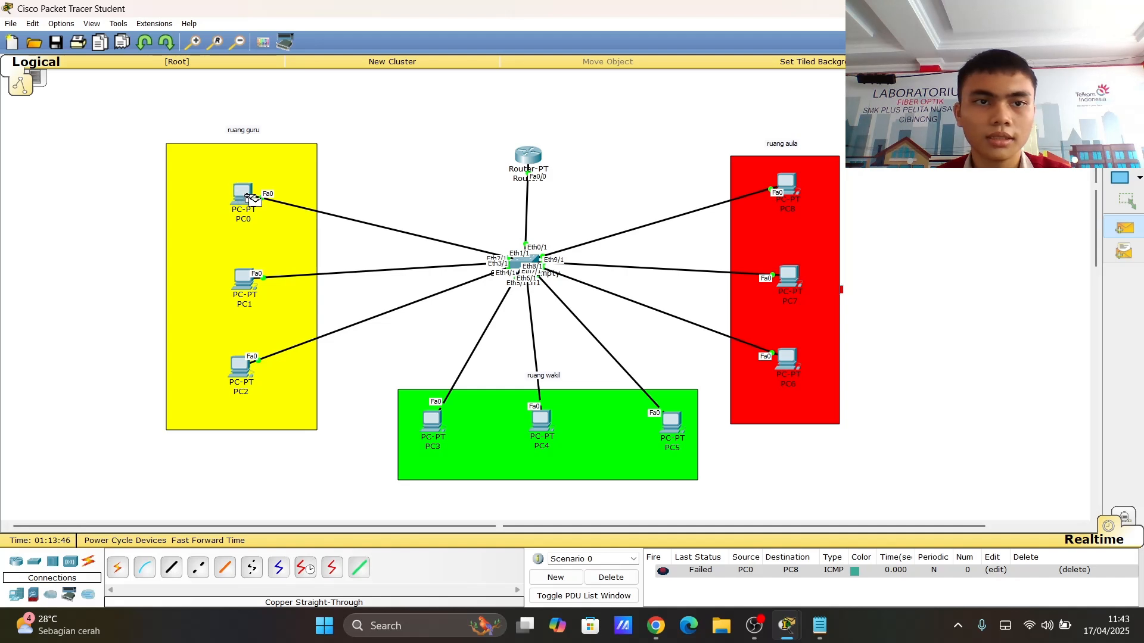
left_click(781, 189)
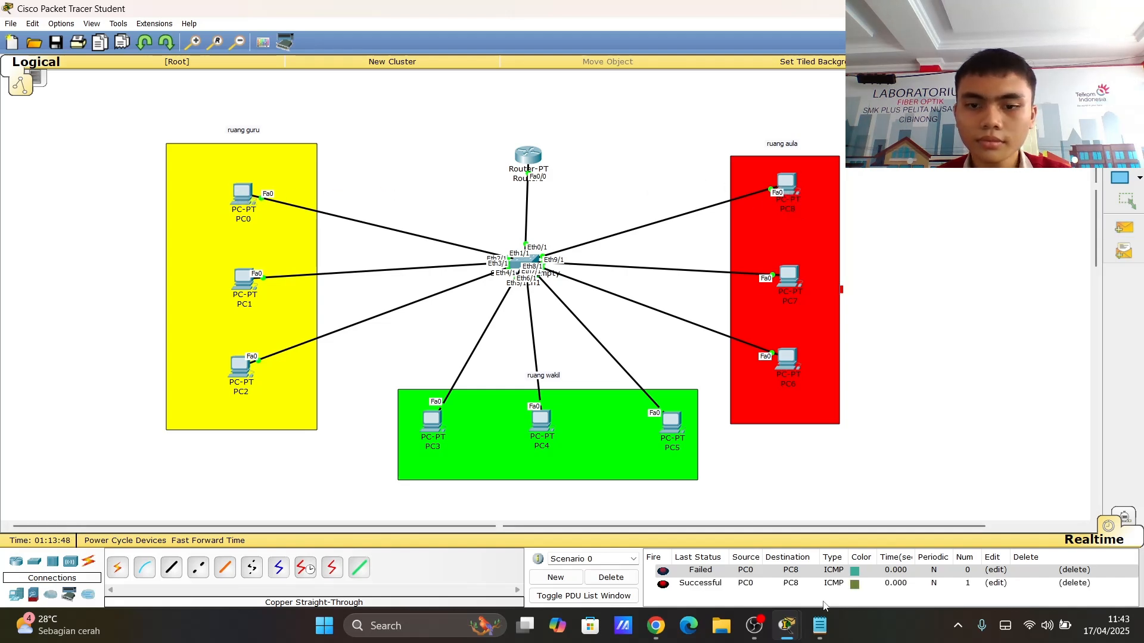
left_click(613, 576)
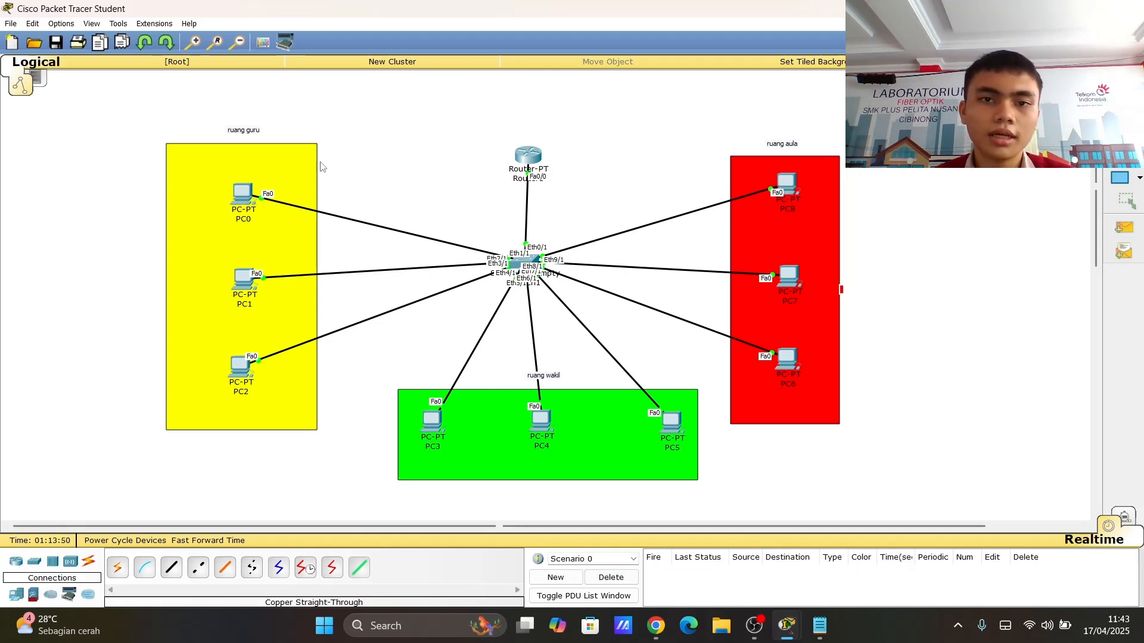